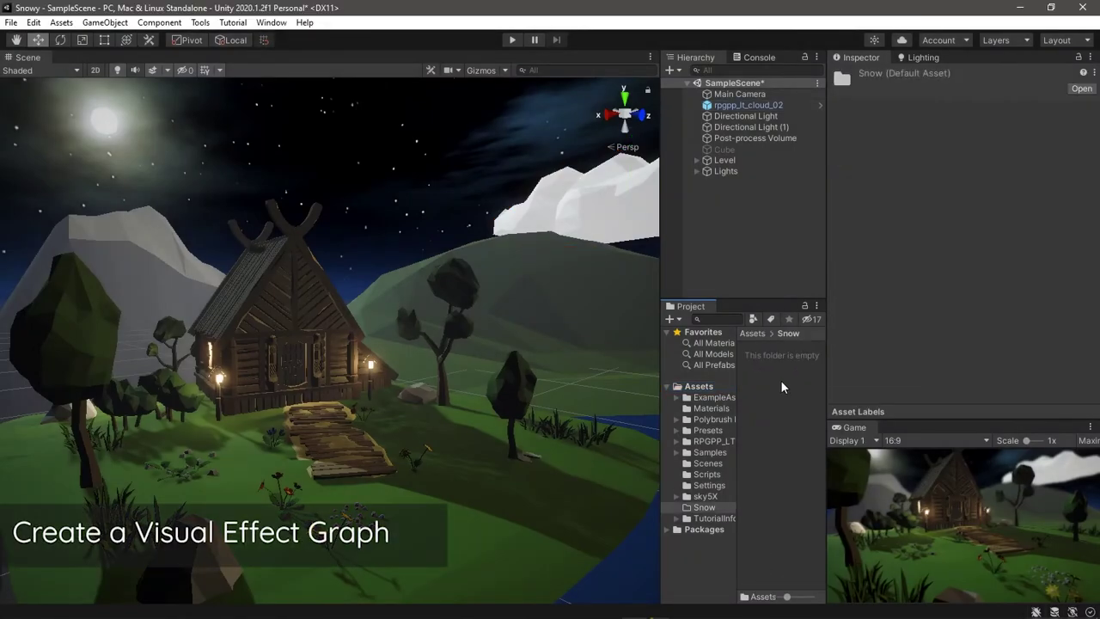
- Create a new Visual Effect Graph asset named Snow in the Snow folder
right_click(780, 379)
mouse_move(918, 26)
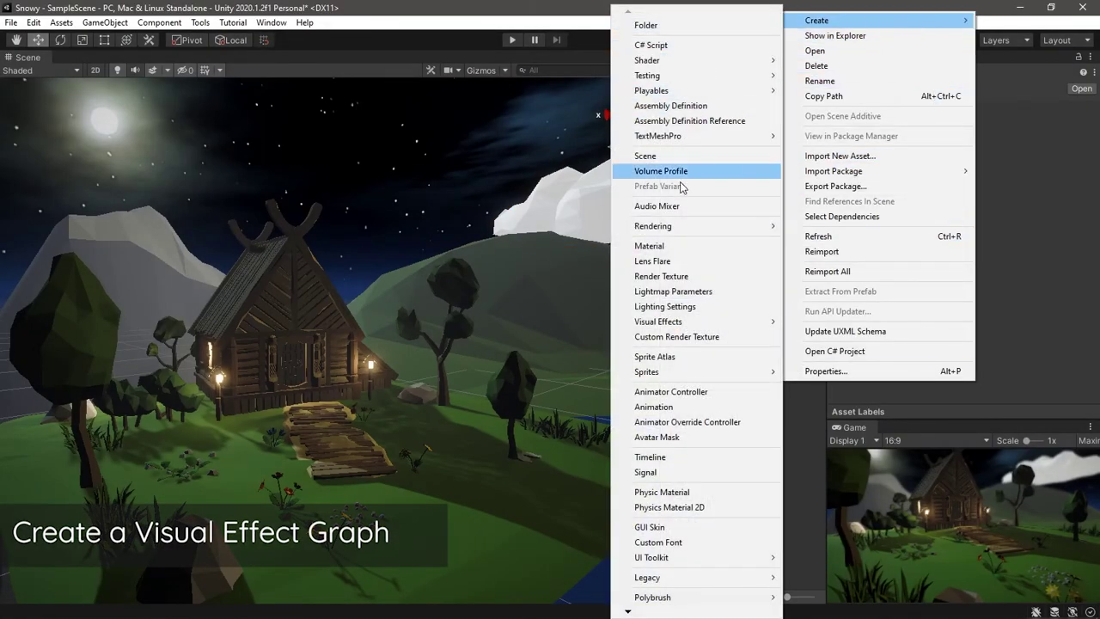
mouse_move(674, 326)
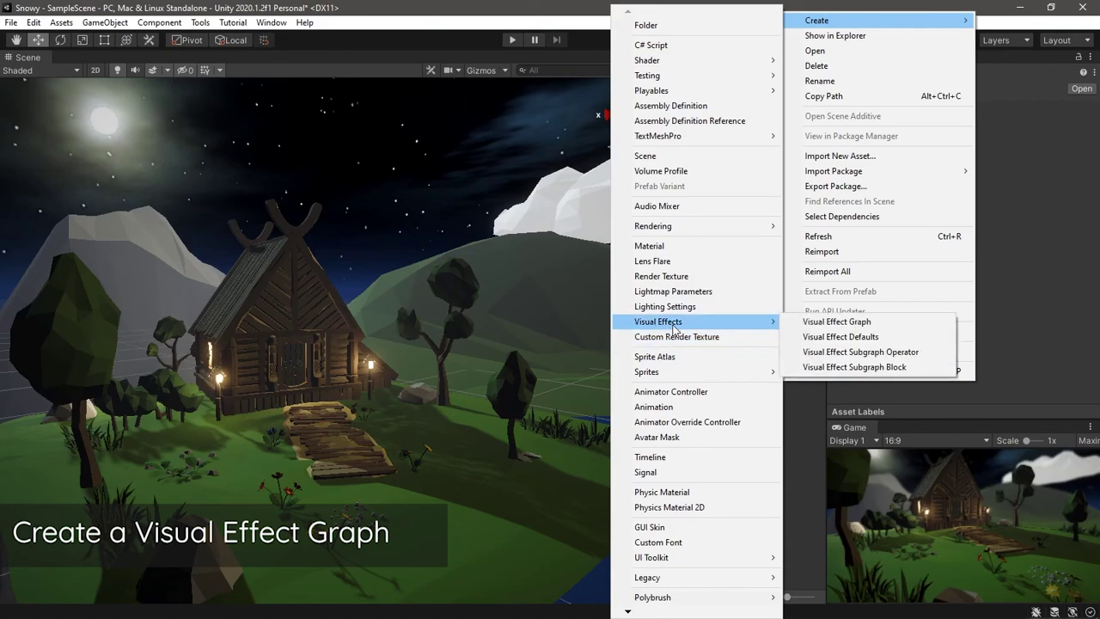
click(848, 323)
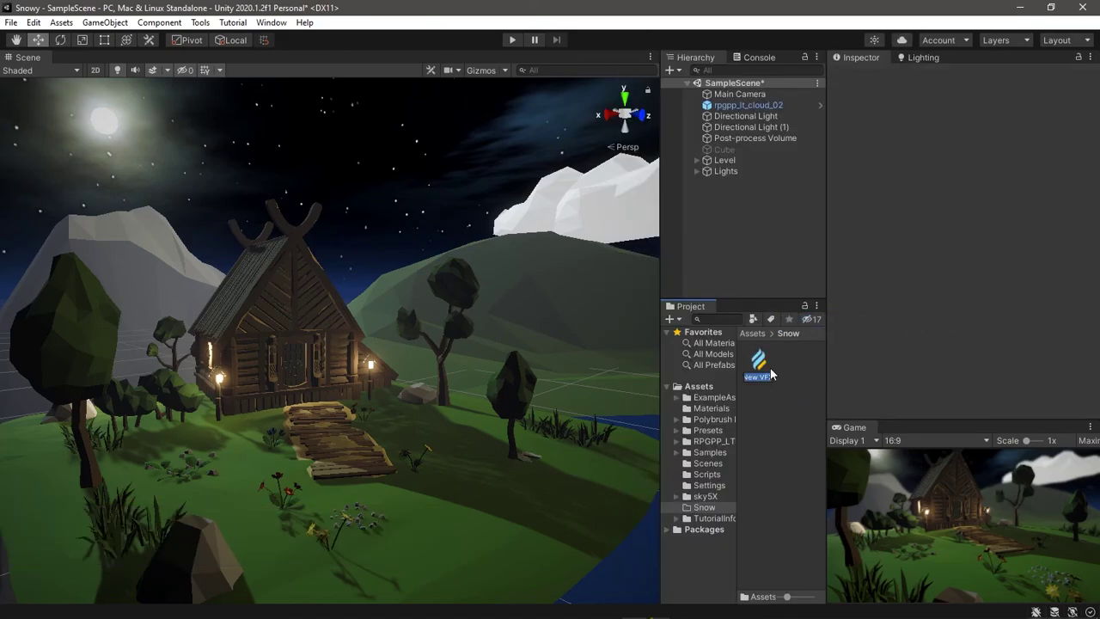
key(Return)
- Place the Snow effect in the scene on the lawn by the house, at 17.7, 3.87, -3.29
drag(415, 512, 402, 507)
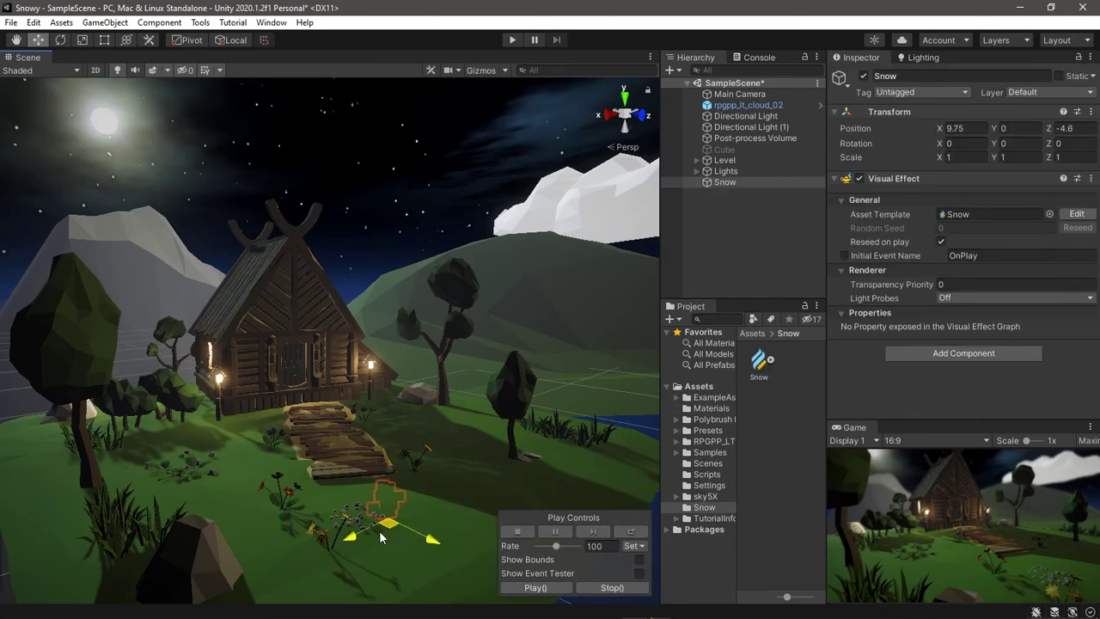
mouse_move(271, 521)
mouse_down()
mouse_move(273, 436)
mouse_move(236, 492)
mouse_up()
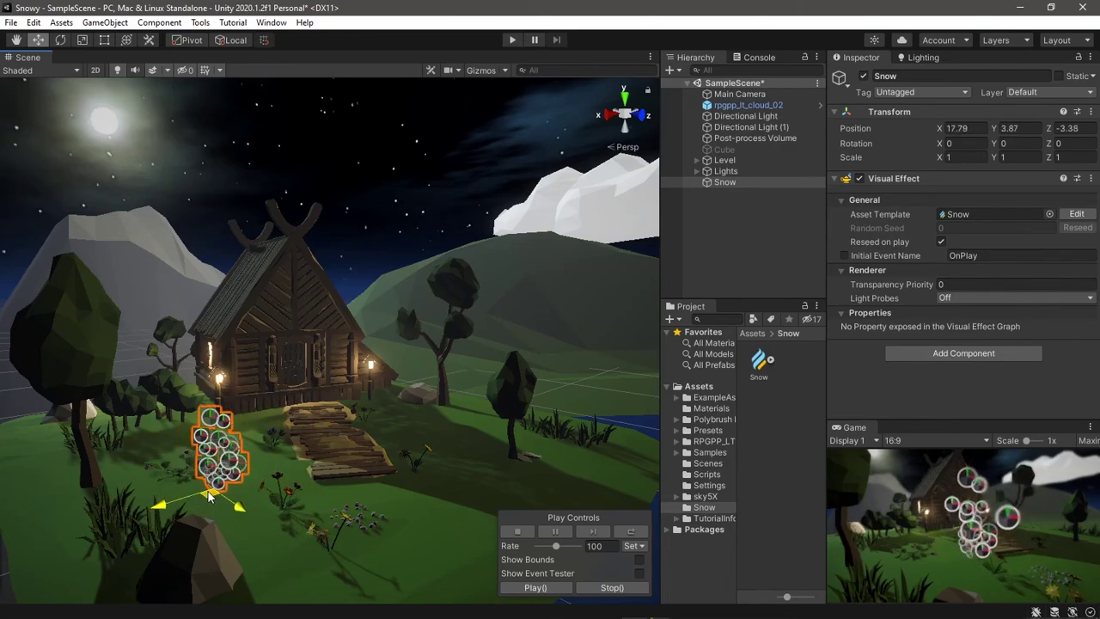
drag(235, 492, 213, 490)
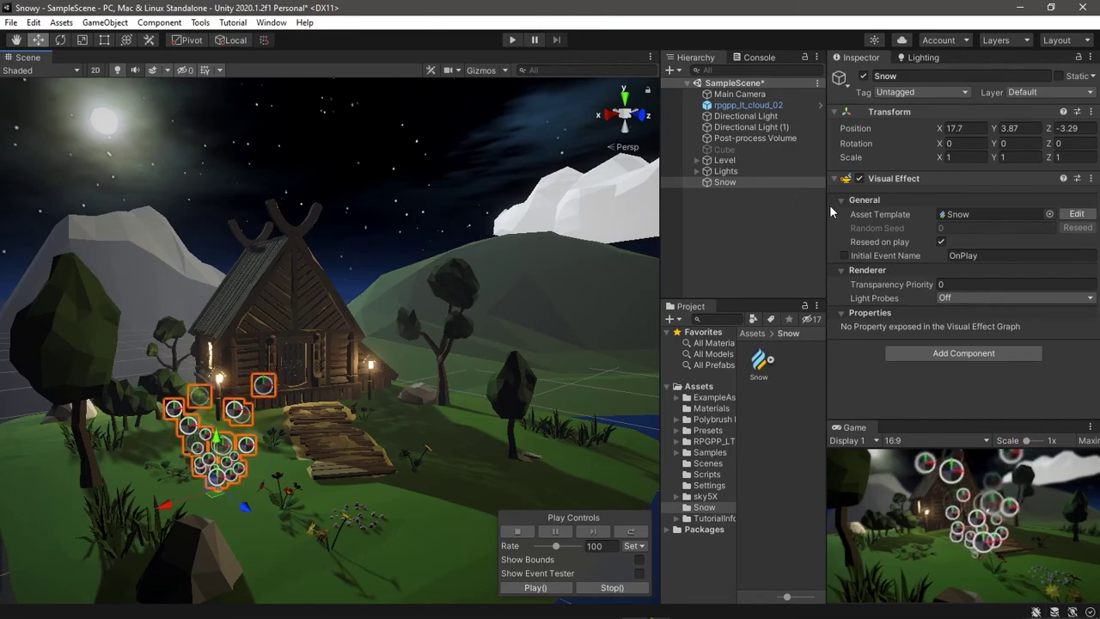
- Open the Snow graph and add a Position (AABox) block at the top of Initialize Particle
double_click(759, 361)
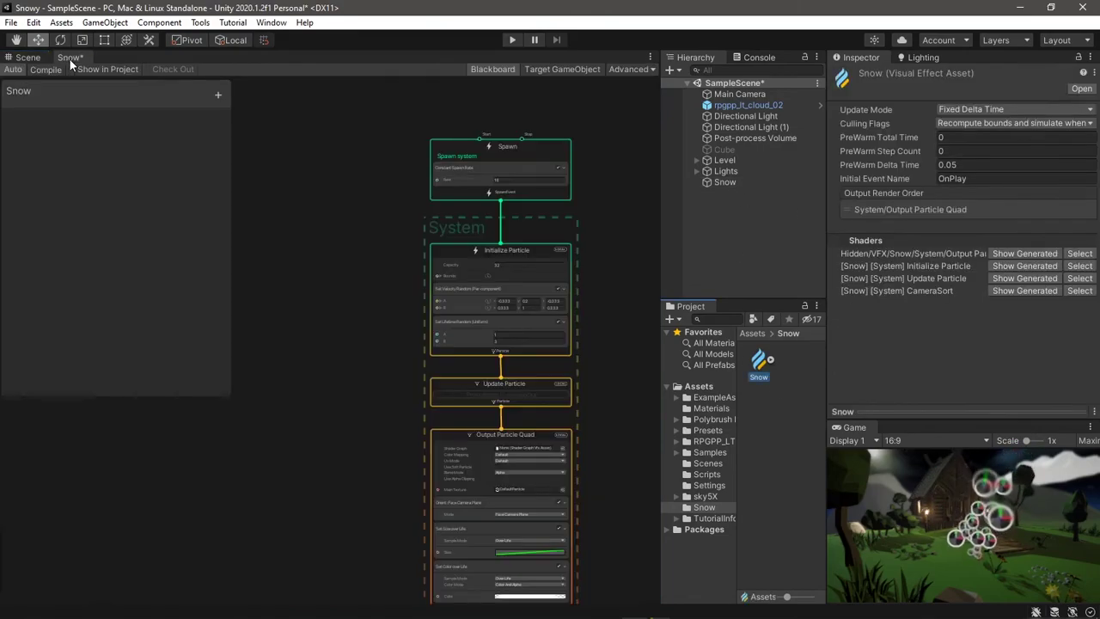
scroll(375, 252, up, 2)
scroll(375, 252, up, 2)
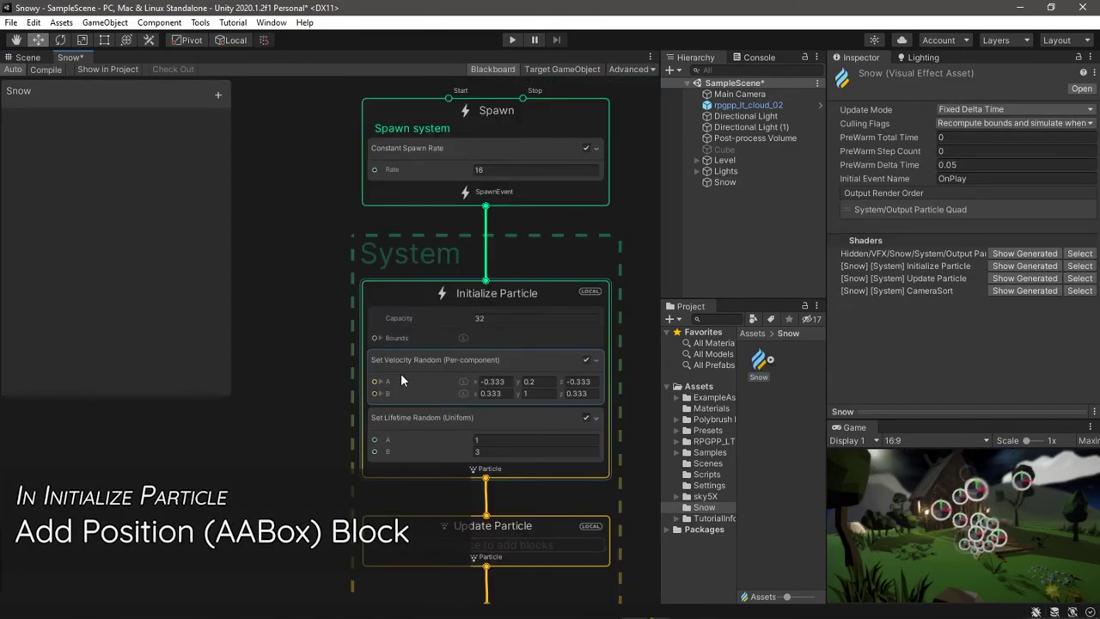
click(454, 469)
key(space)
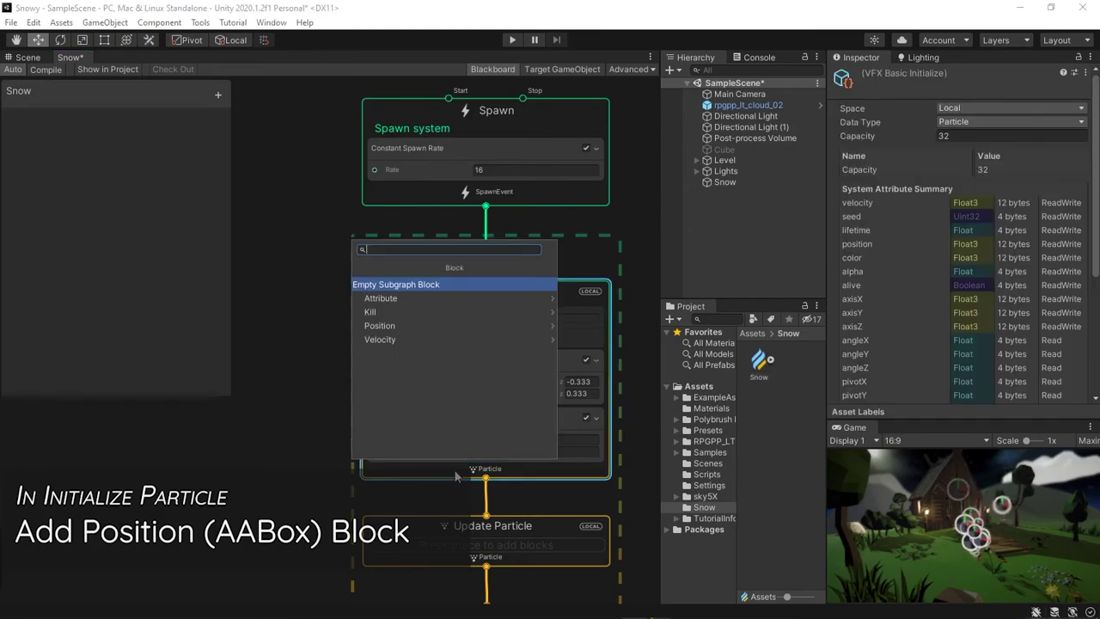
text(Posi)
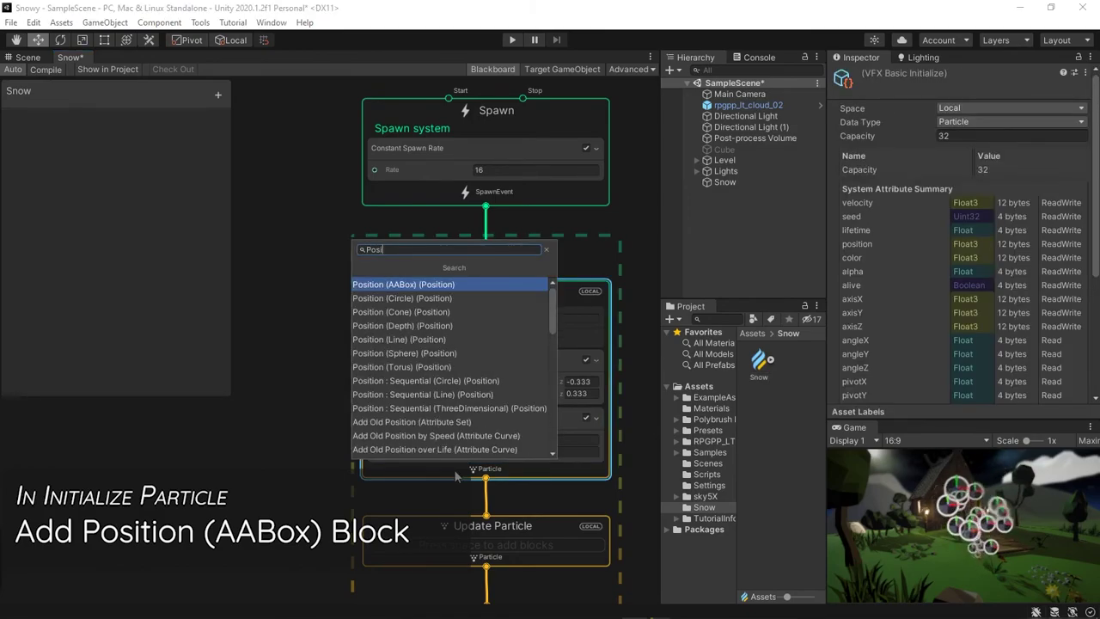
key(Return)
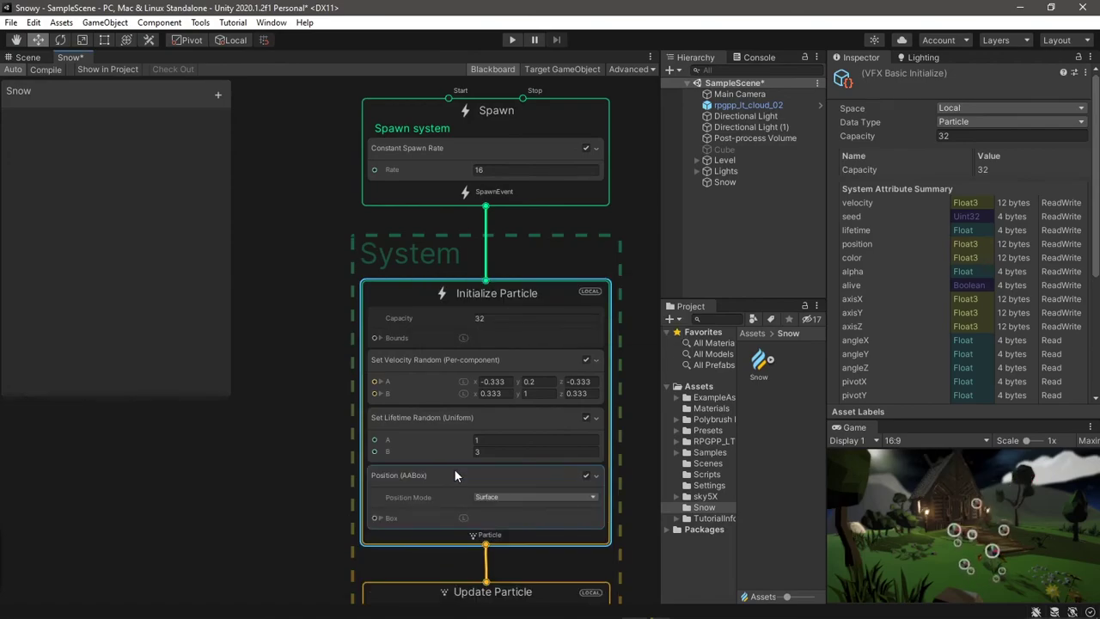
drag(454, 468, 465, 354)
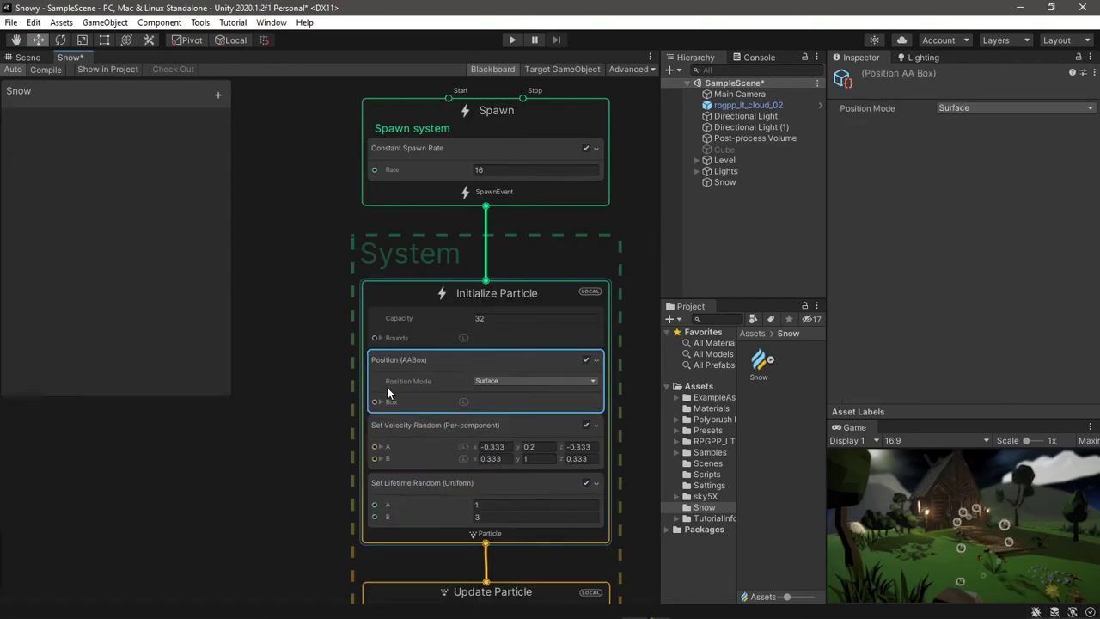
- Add an exposed AABox property named AABox and connect it to the block's Box input
click(220, 96)
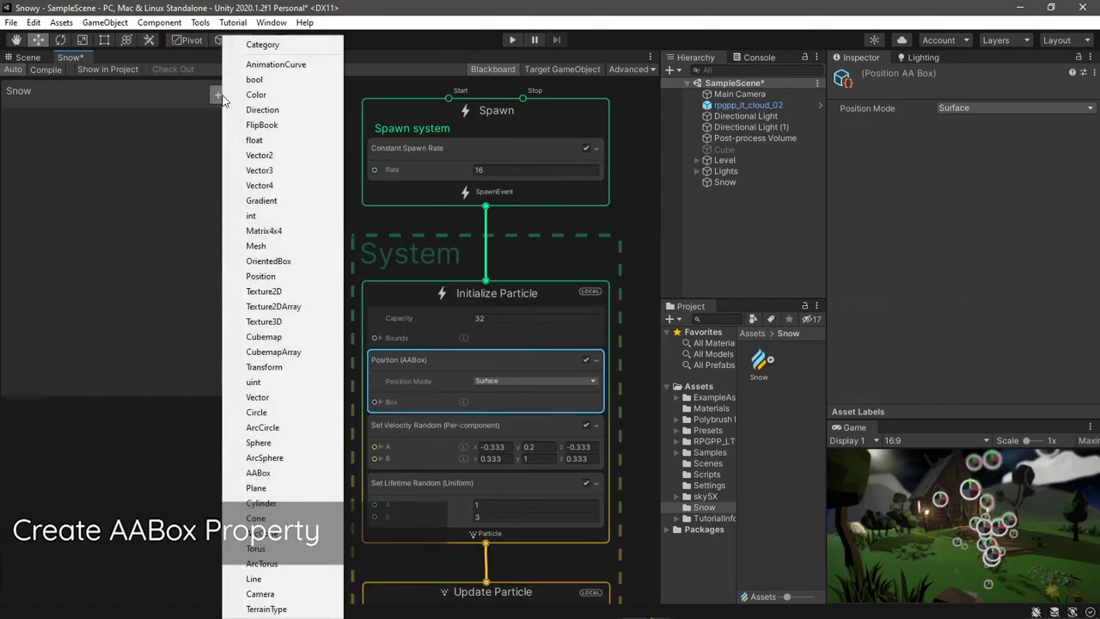
click(273, 474)
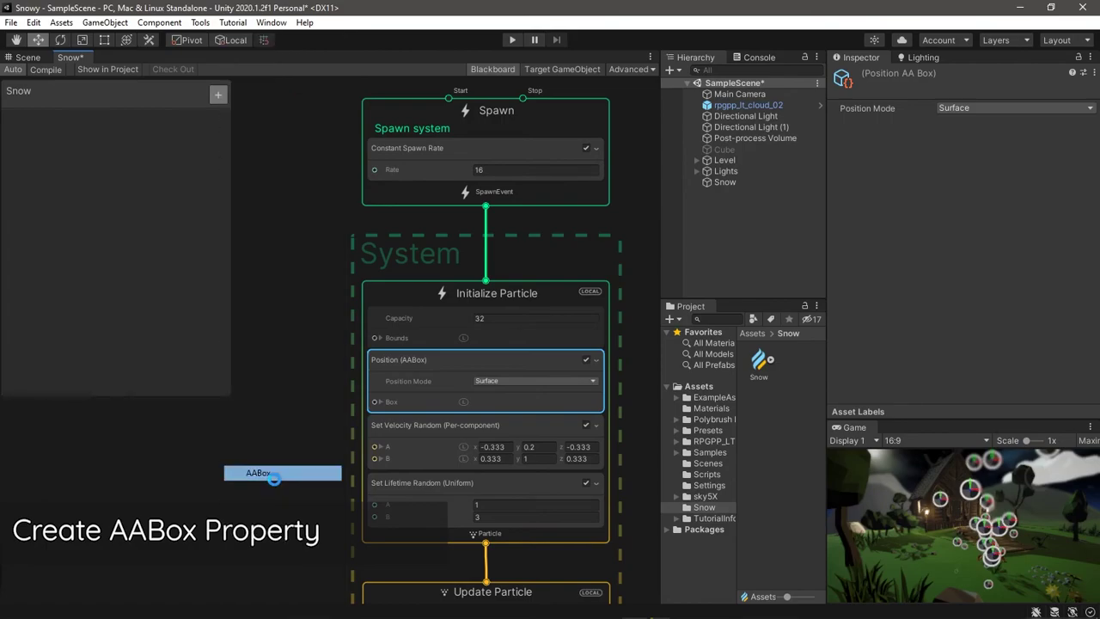
double_click(47, 119)
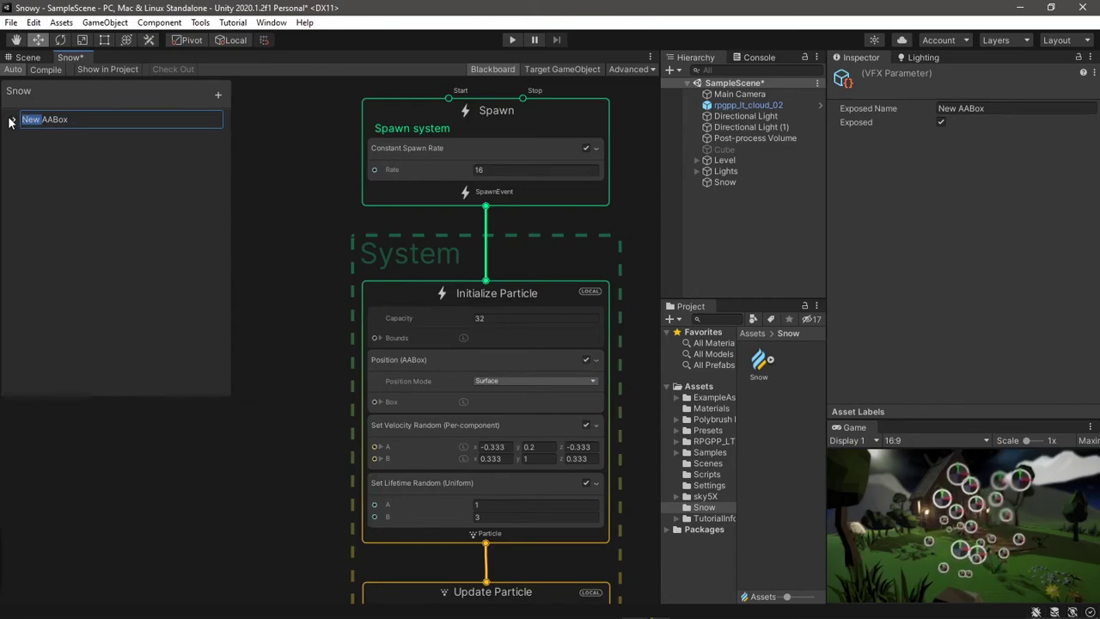
key(Return)
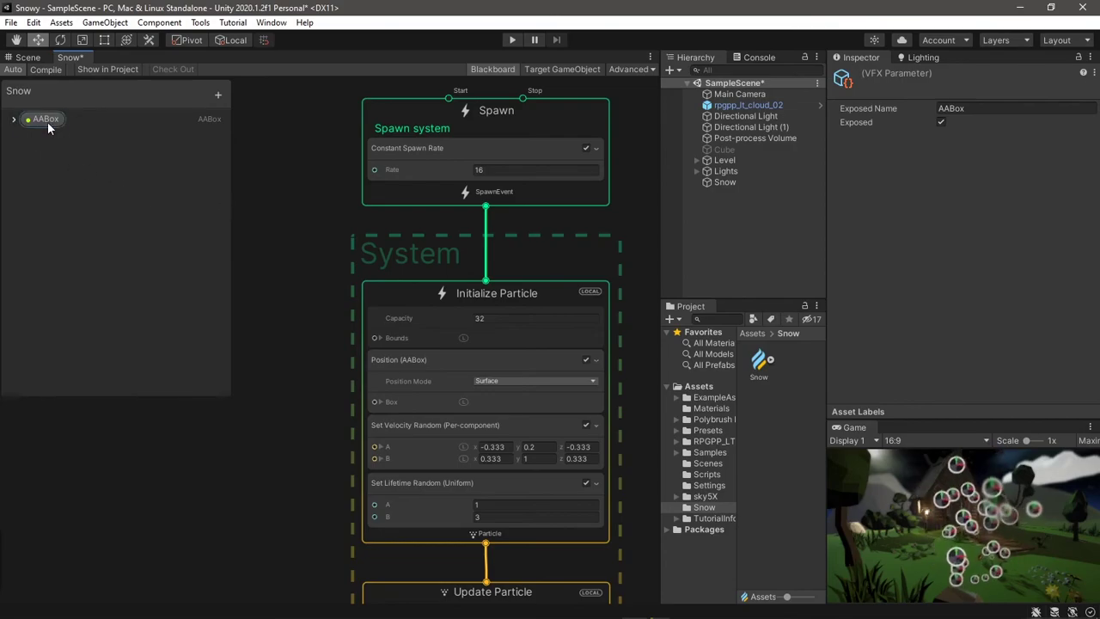
drag(286, 383, 384, 411)
scroll(329, 430, up, 2)
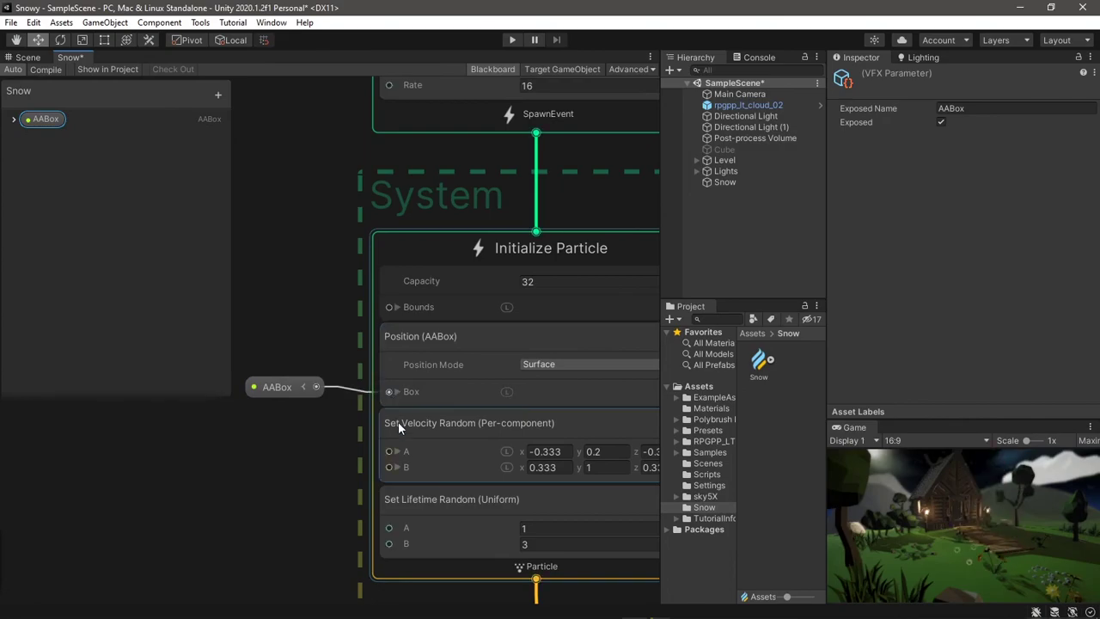
scroll(333, 428, down, 2)
scroll(331, 423, down, 1)
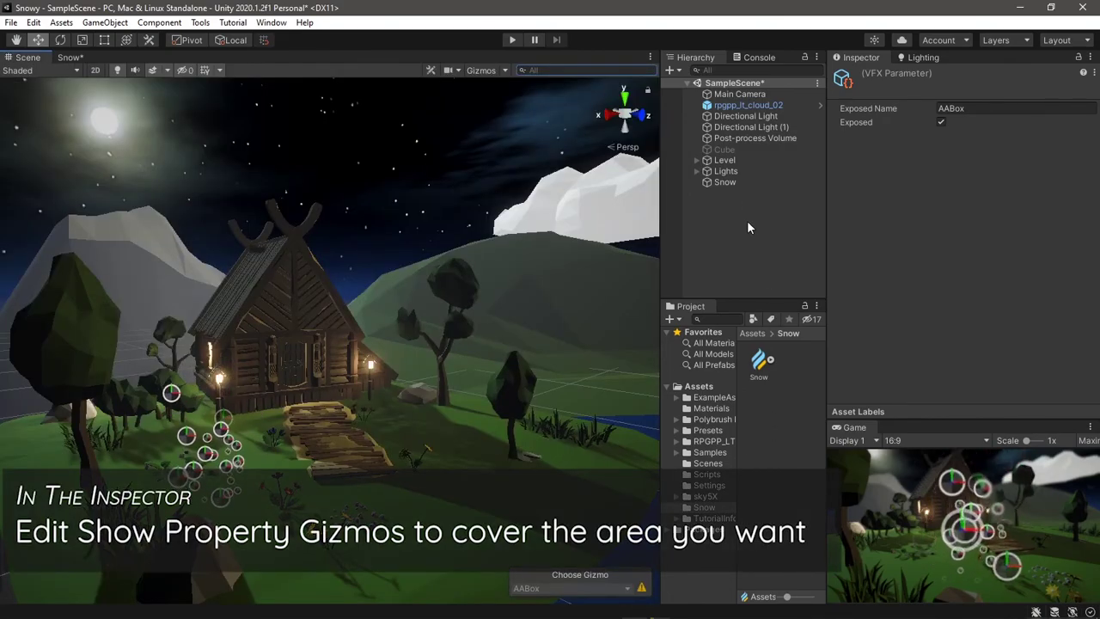
- Show the Snow spawn-box gizmo and set the box's height and centre height to 0
click(721, 183)
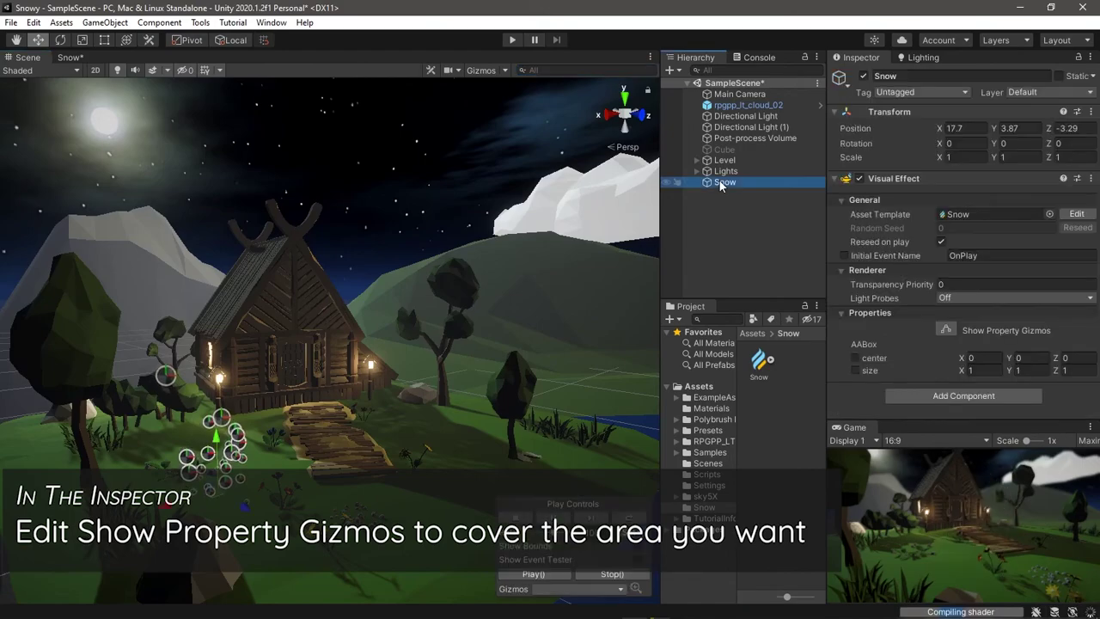
click(946, 330)
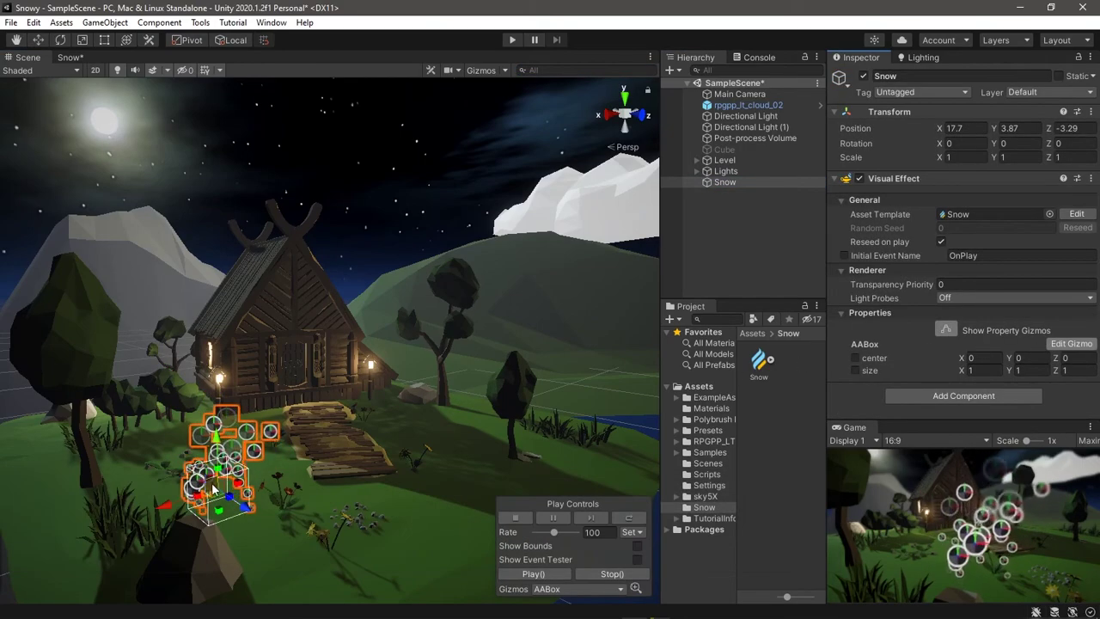
drag(213, 487, 218, 502)
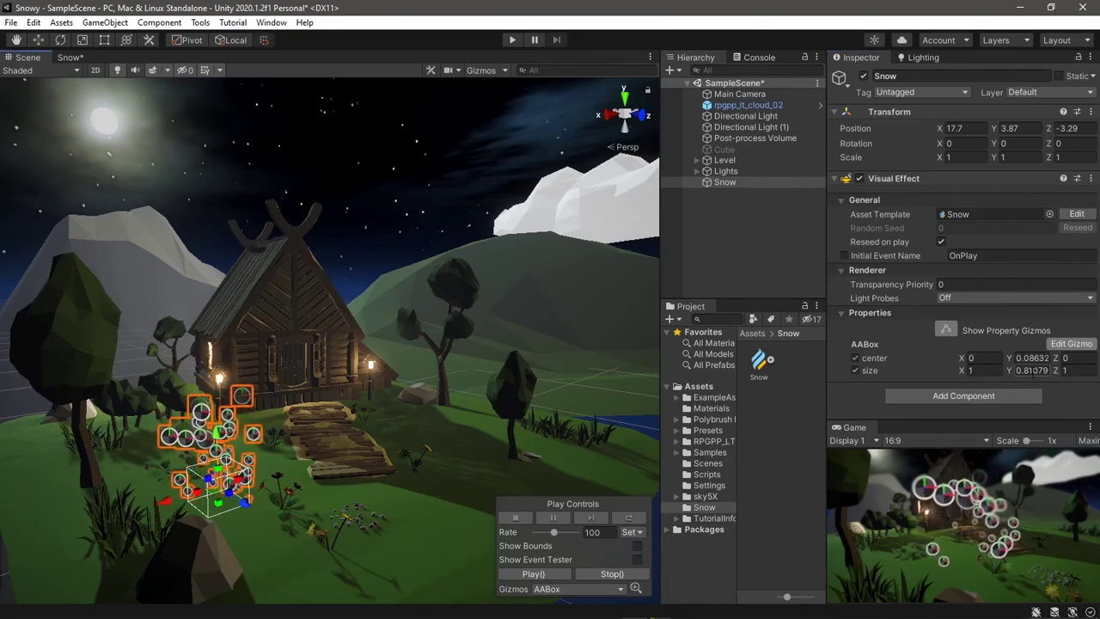
click(1031, 369)
text(0)
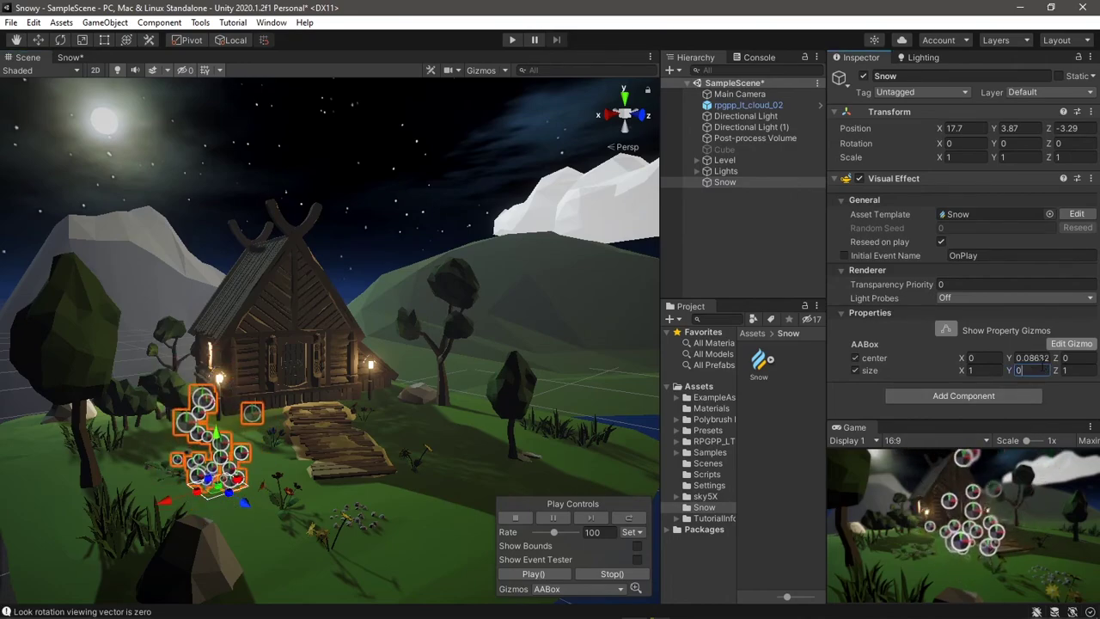
click(1031, 357)
text(0)
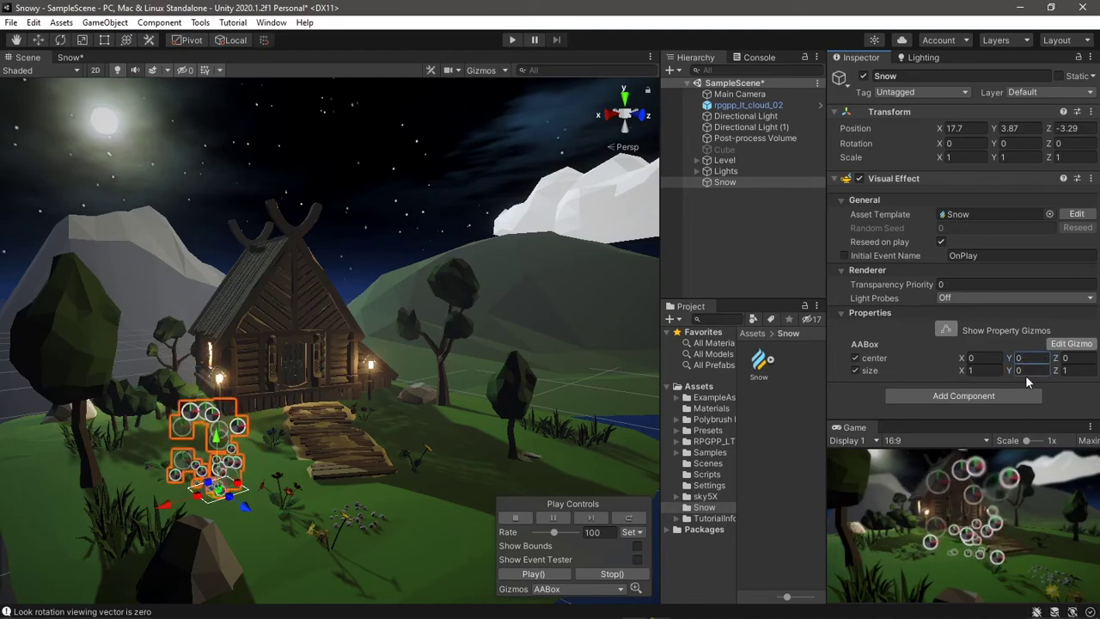
- Stretch the spawn box to about 26.5 × 28.8 across the island, then turn the gizmo off
mouse_move(245, 488)
mouse_down()
mouse_move(460, 456)
mouse_move(564, 411)
mouse_move(432, 420)
mouse_move(156, 543)
mouse_up()
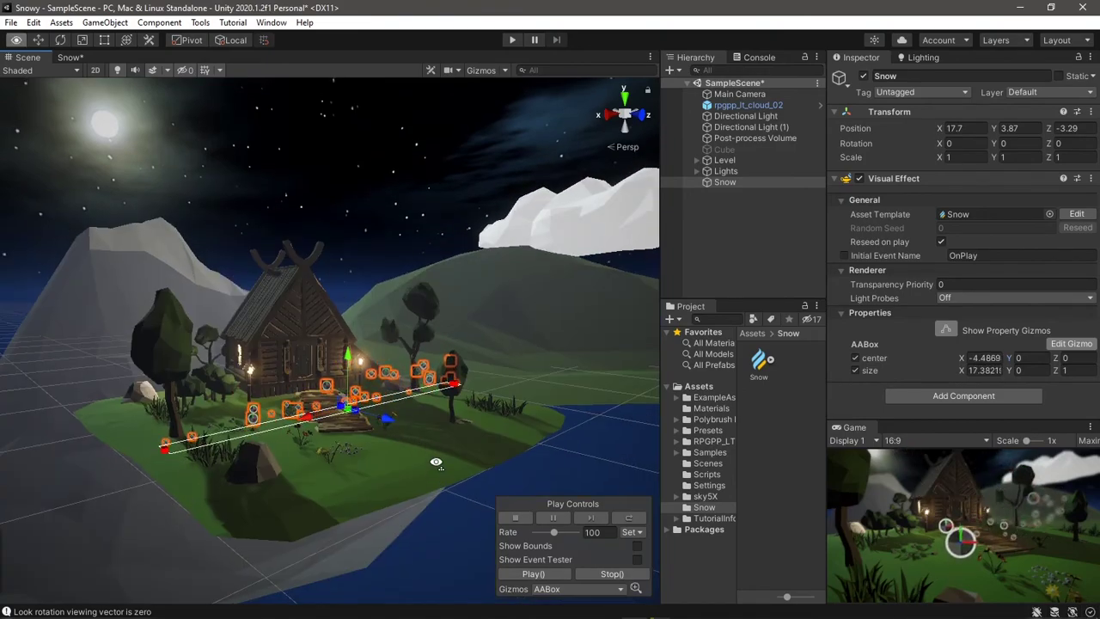
mouse_move(203, 457)
right_down()
mouse_move(396, 486)
mouse_move(347, 424)
right_up()
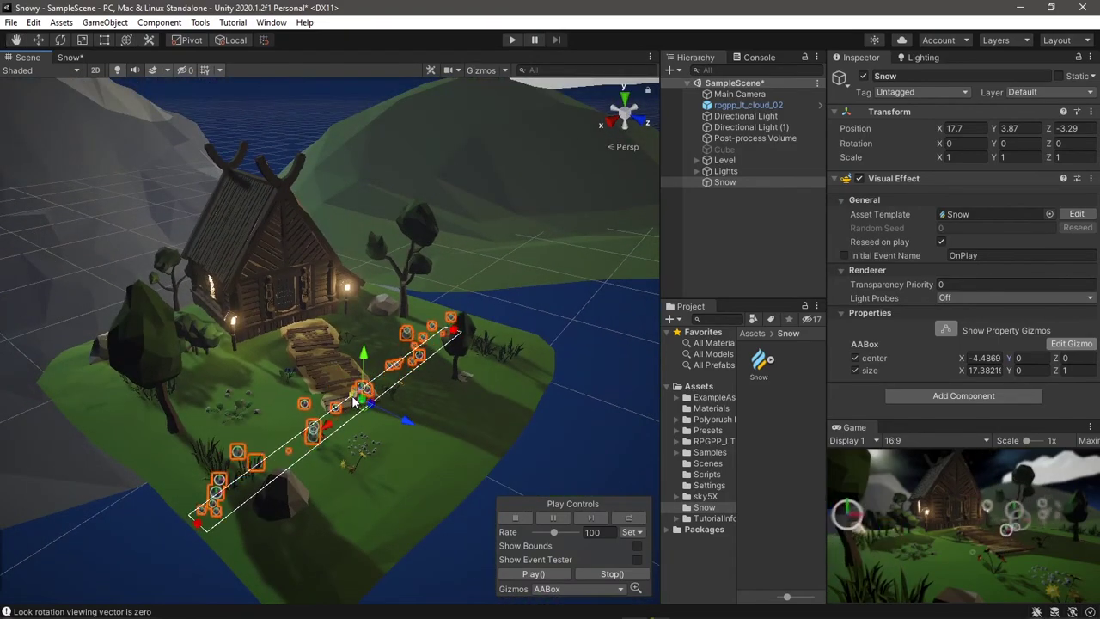
drag(328, 424, 110, 274)
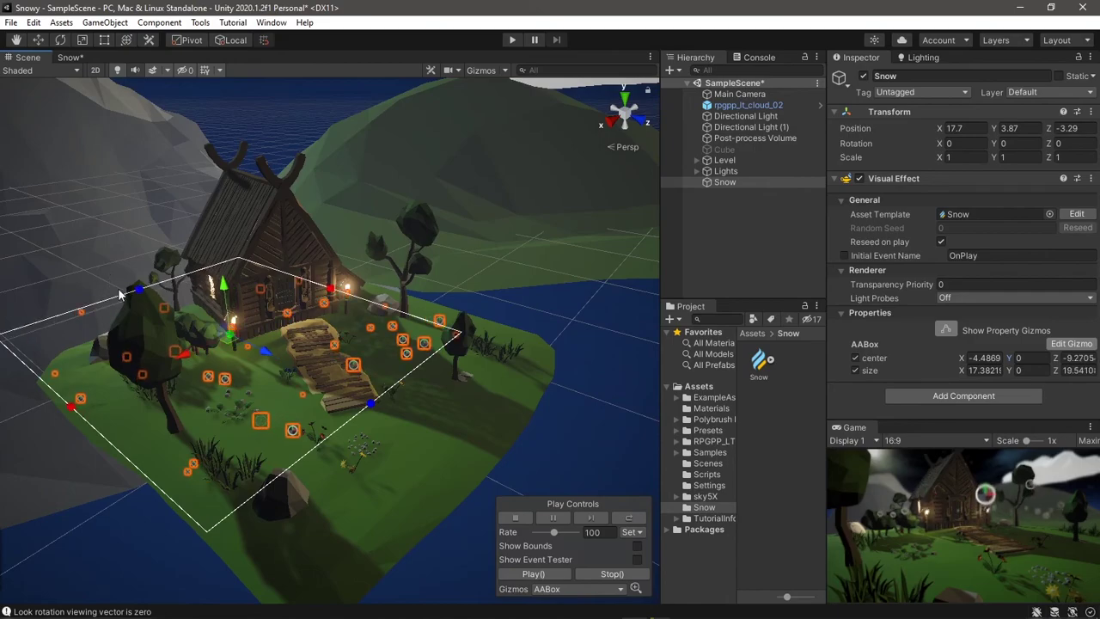
drag(369, 406, 438, 456)
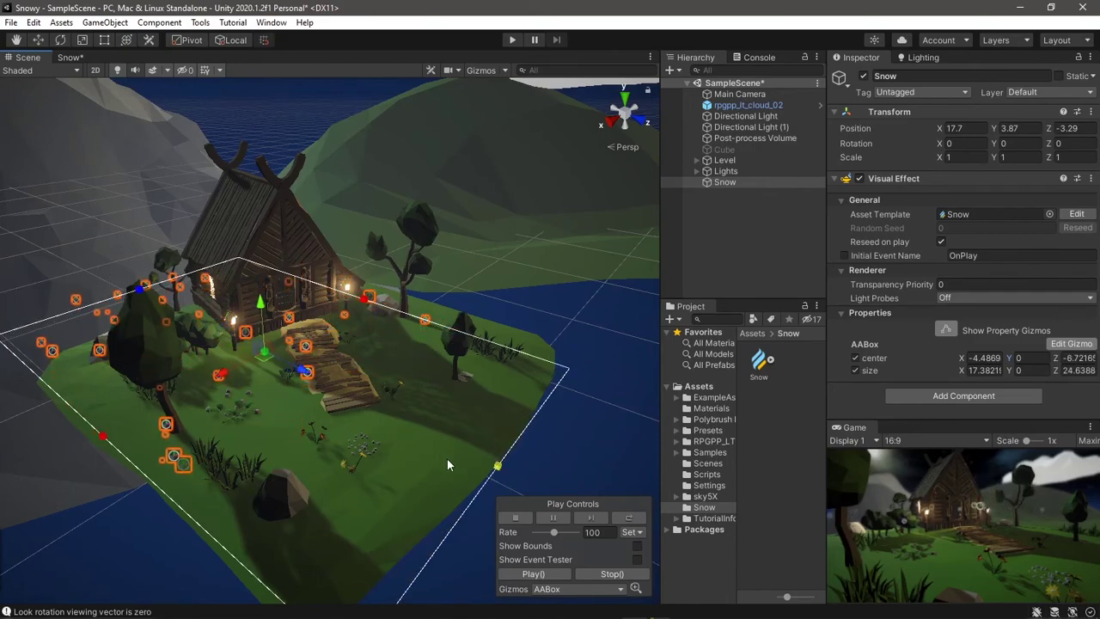
drag(362, 299, 428, 272)
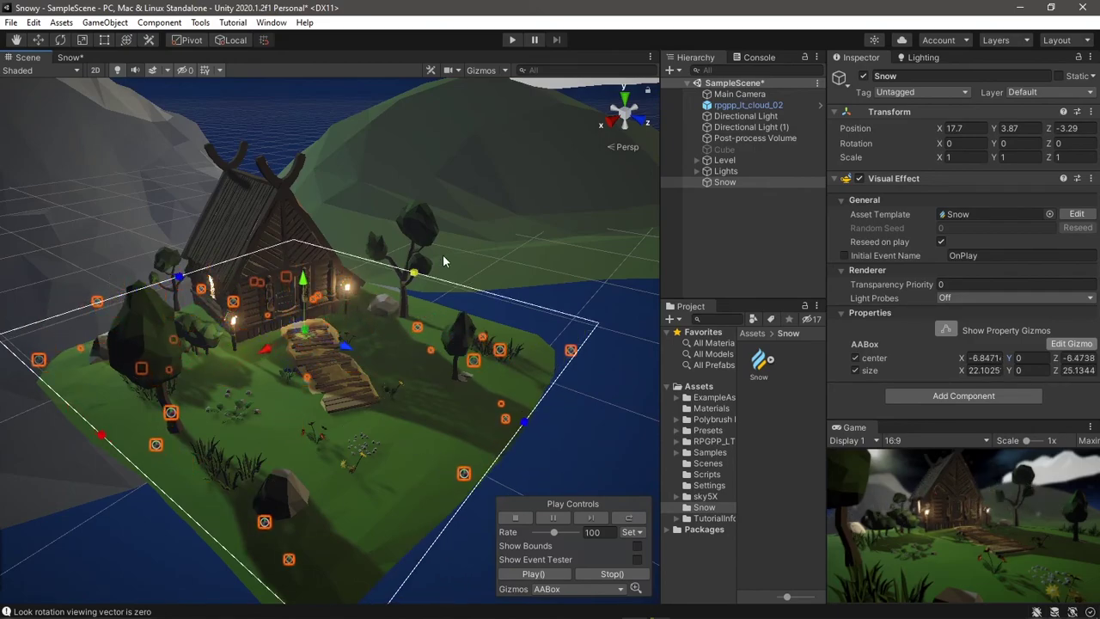
drag(101, 434, 92, 440)
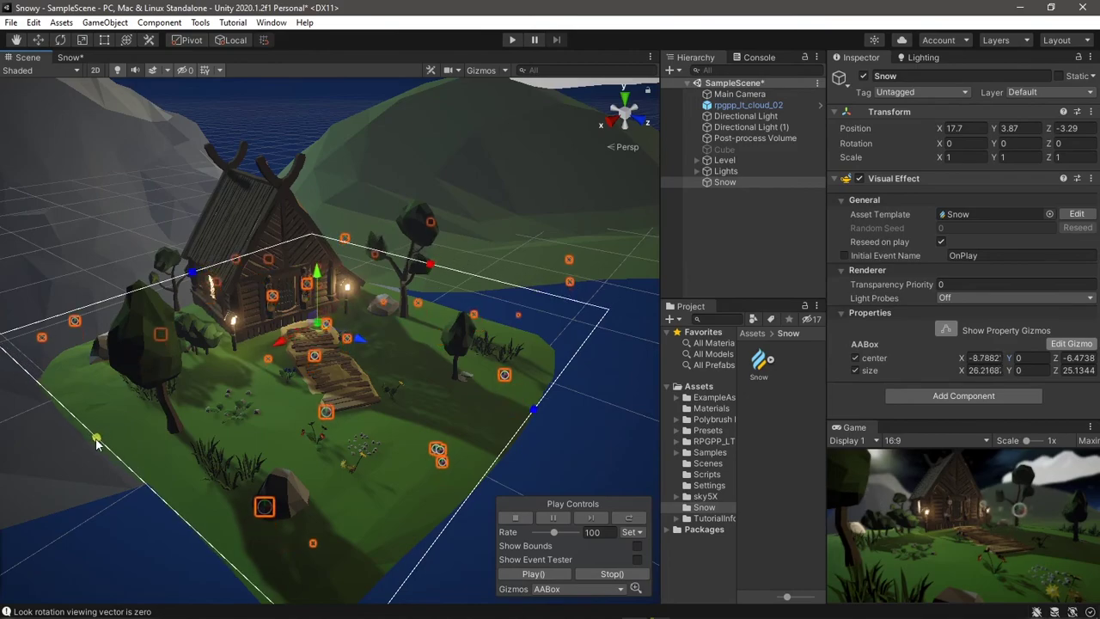
drag(191, 279, 163, 281)
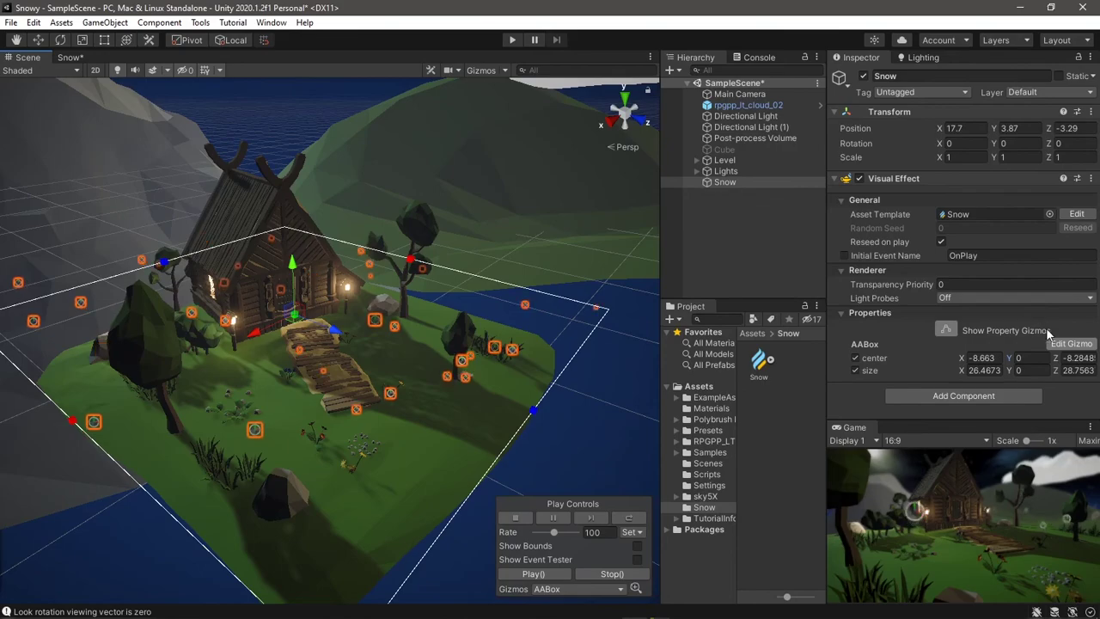
click(949, 331)
scroll(290, 460, up, 2)
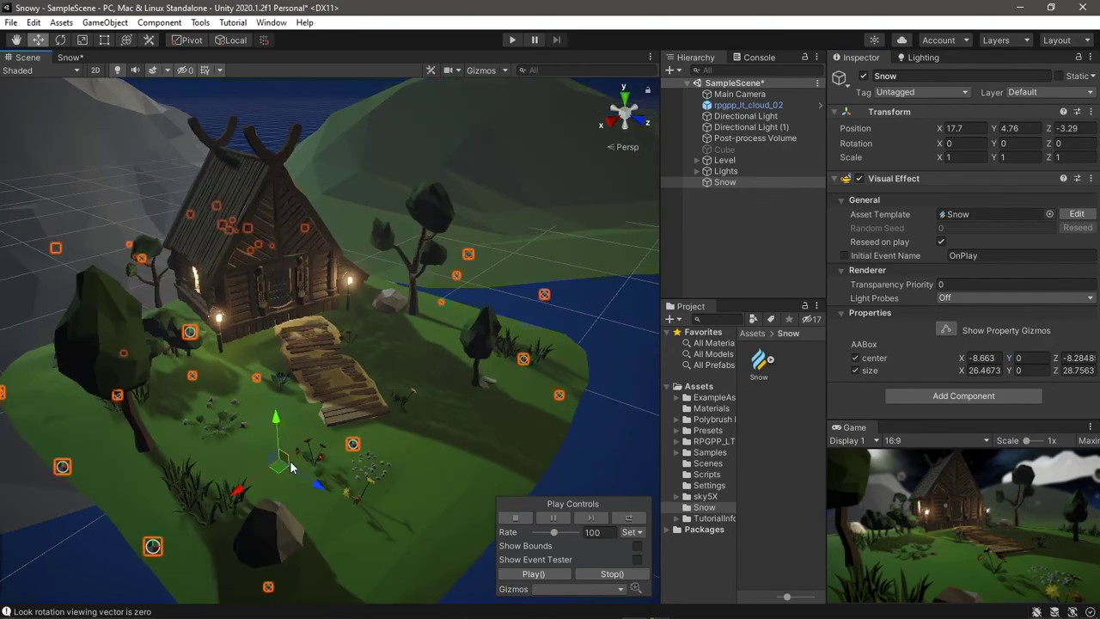
- Feed the Spawn Rate input from a new Periodic Total Time node placed left of Spawn
click(65, 58)
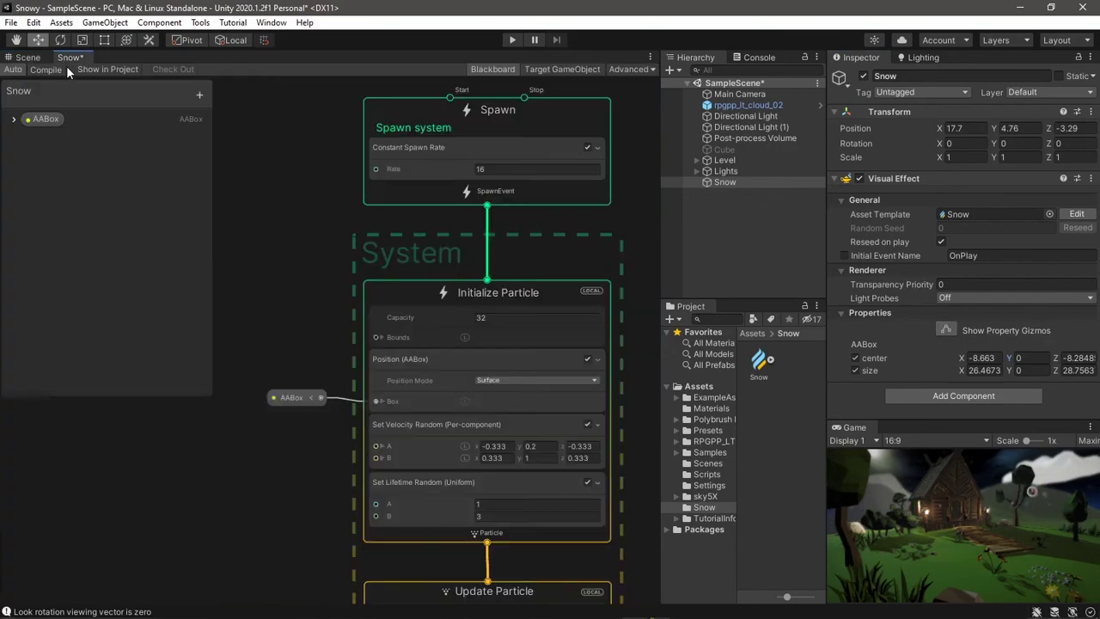
middle_drag(314, 169, 377, 297)
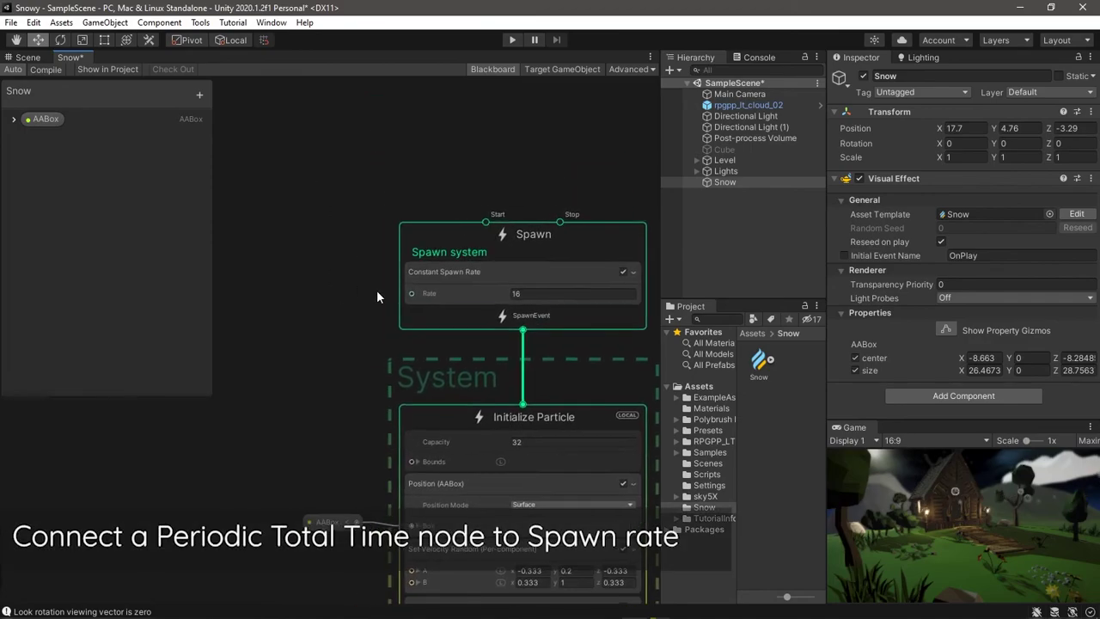
drag(411, 294, 307, 228)
text(peri)
click(379, 292)
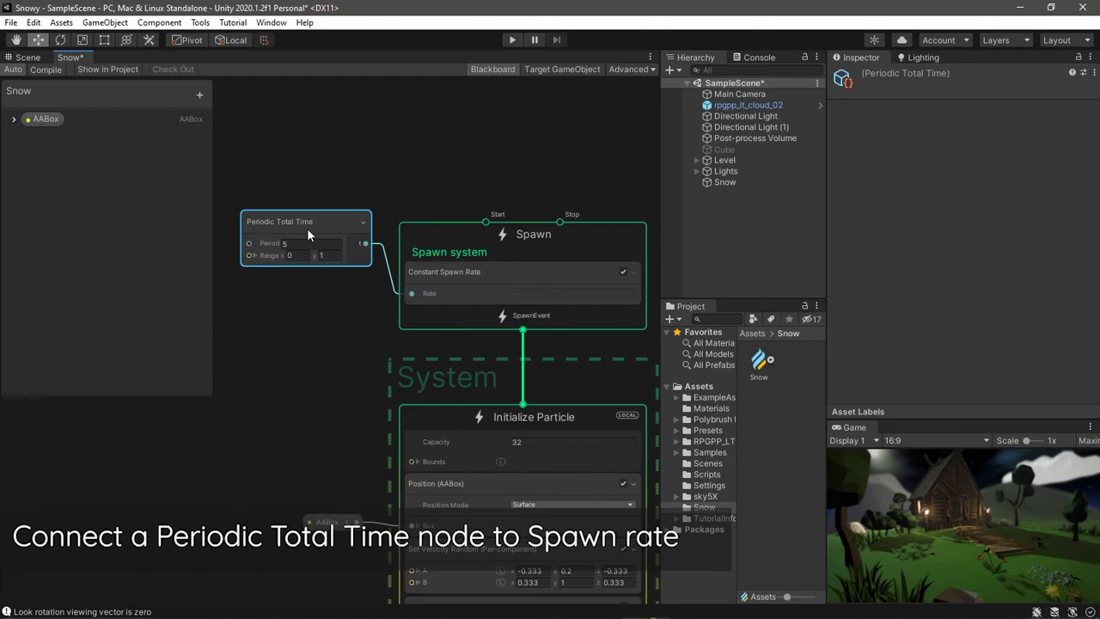
middle_drag(306, 340, 491, 356)
- Add an exposed float property Rate, value 15, connected to the node's Period input
click(200, 96)
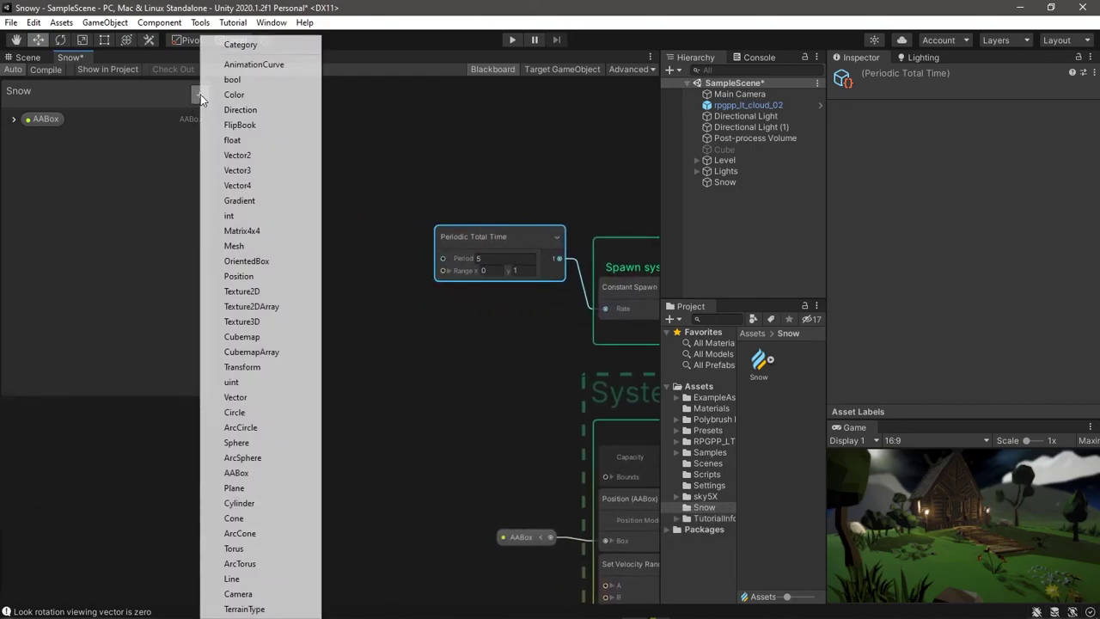
click(233, 139)
text(Rate)
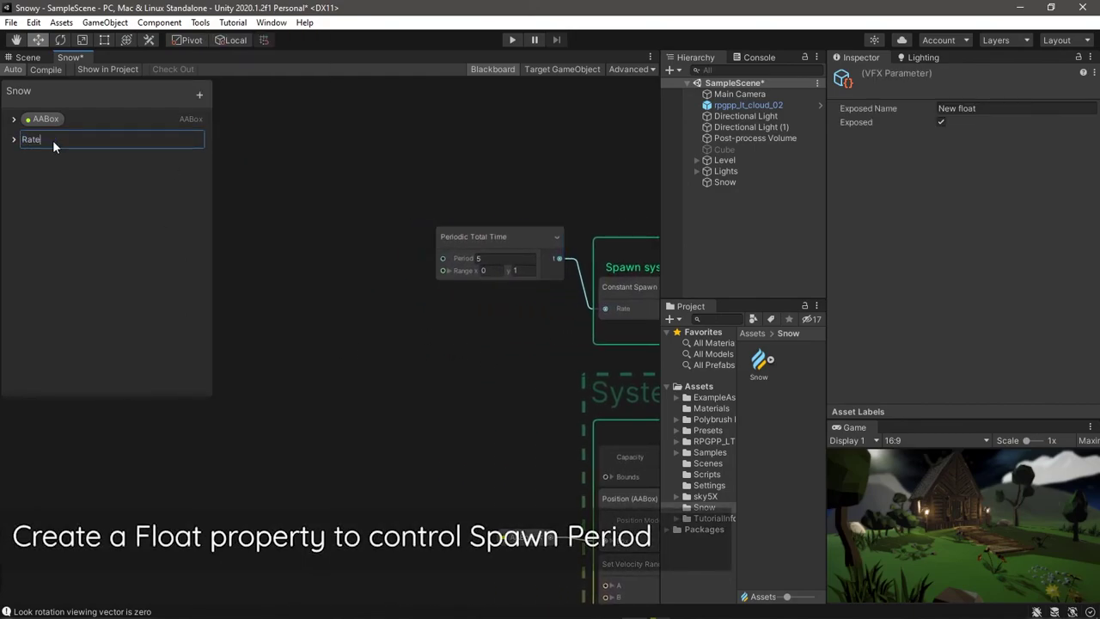
key(Return)
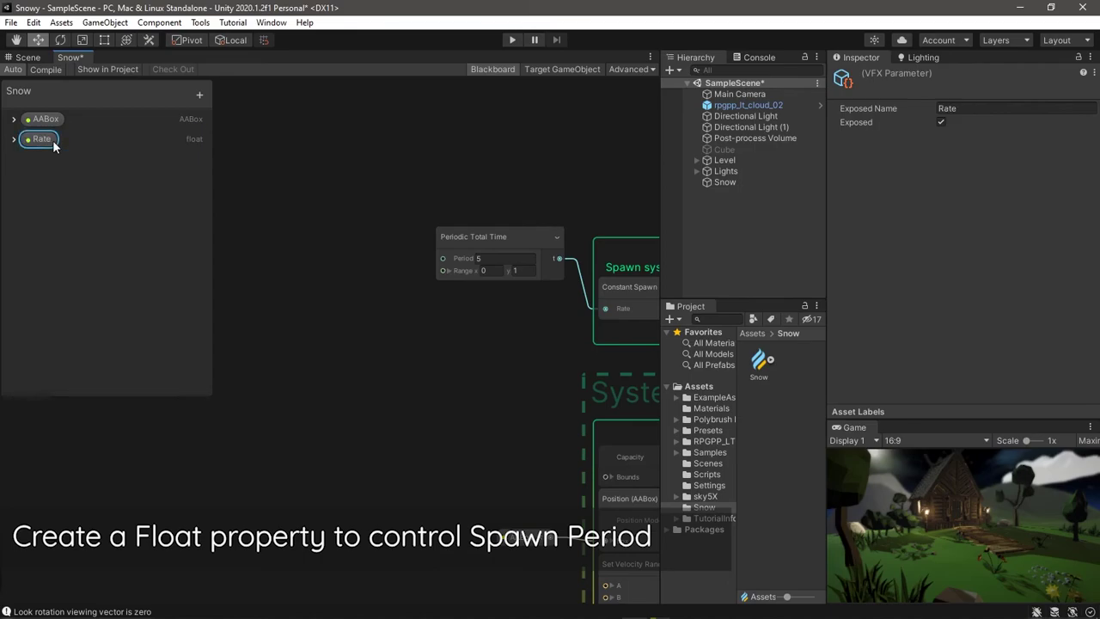
click(14, 141)
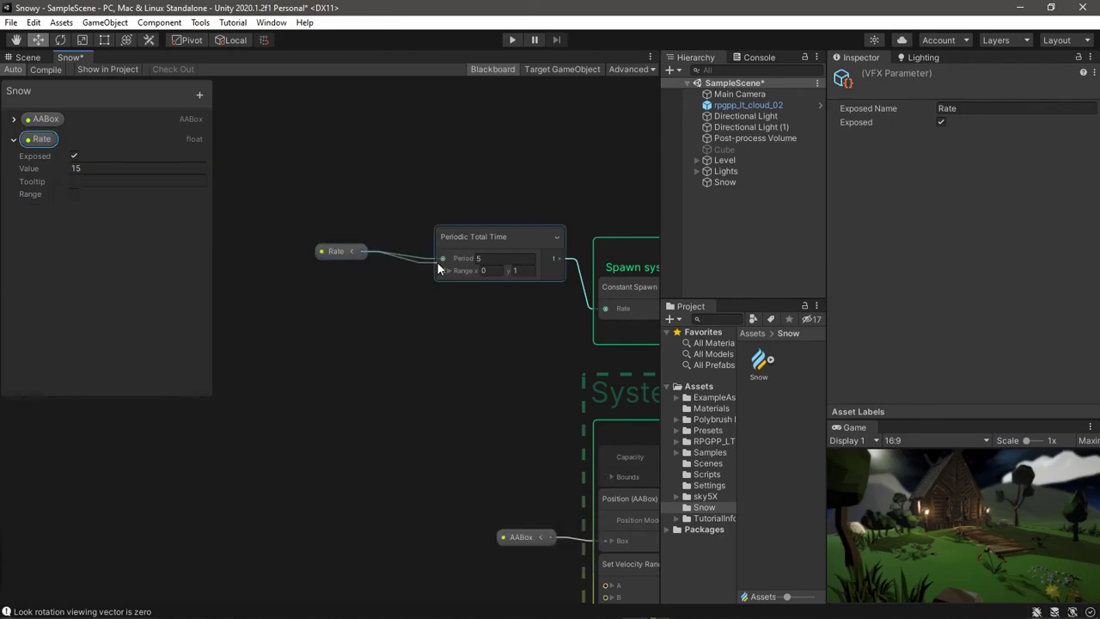
drag(437, 263, 441, 259)
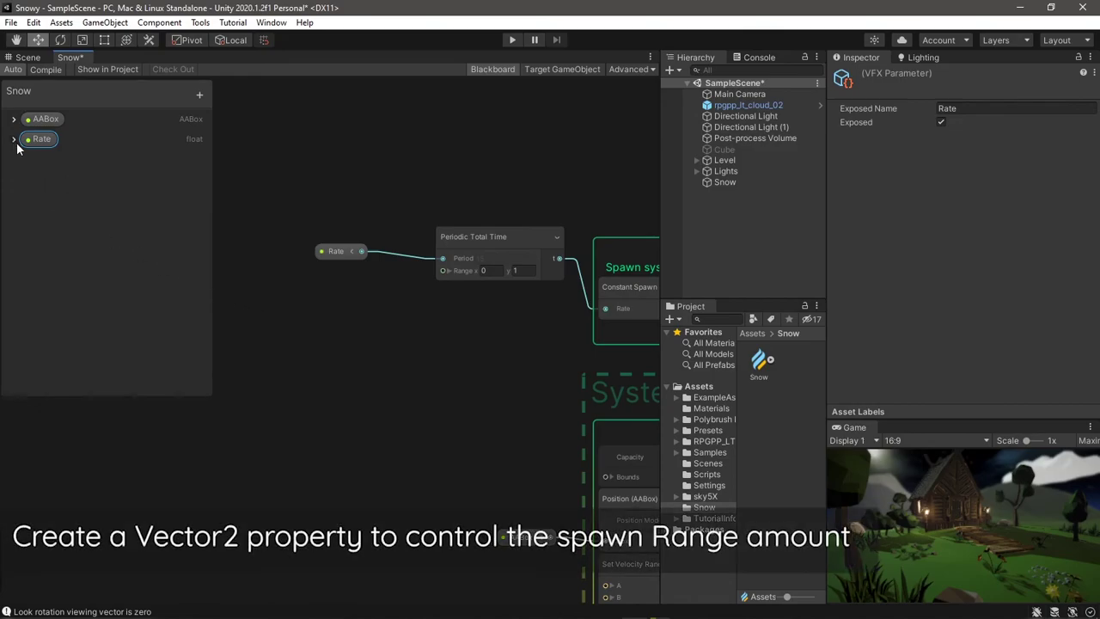
- Add an exposed Vector2 property Range (1000, 10000) for the Periodic Total Time Range input
click(198, 97)
click(259, 158)
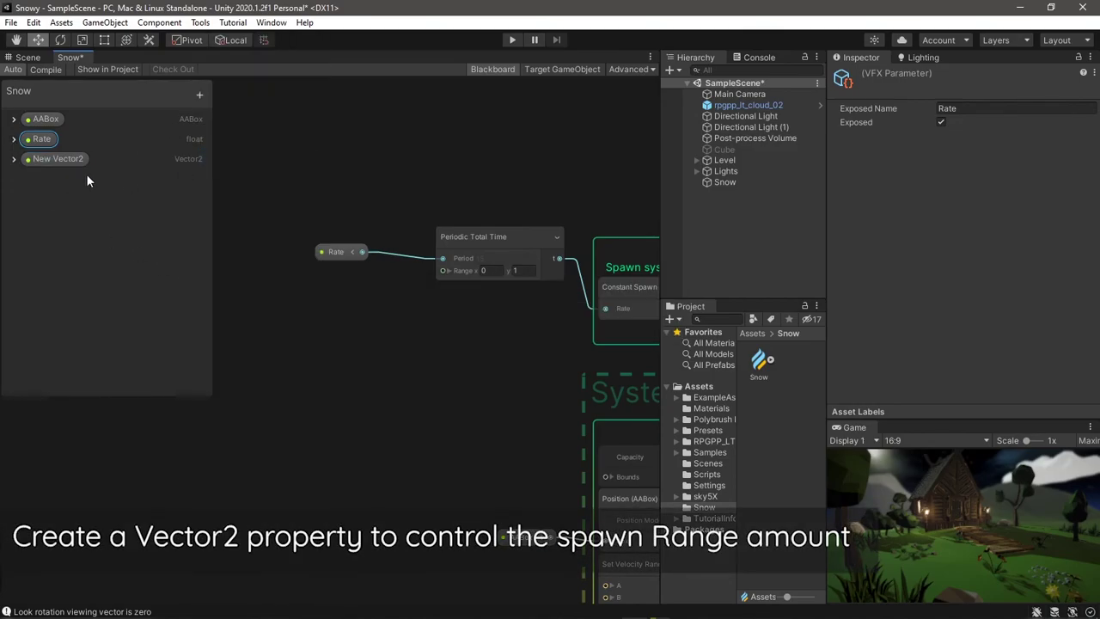
double_click(62, 162)
text(Range)
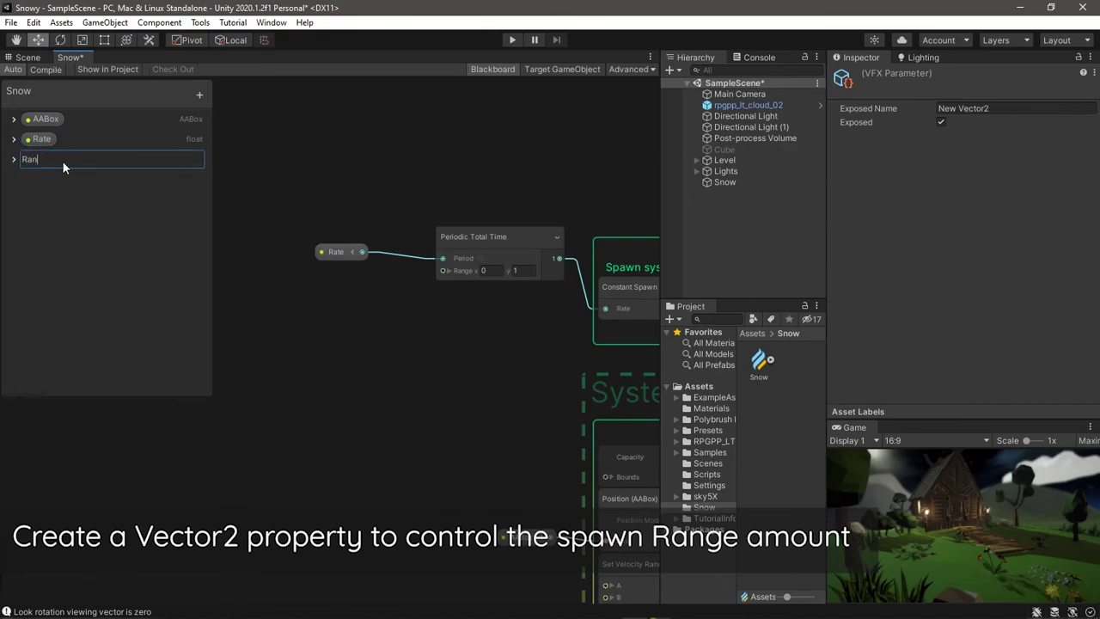
key(Return)
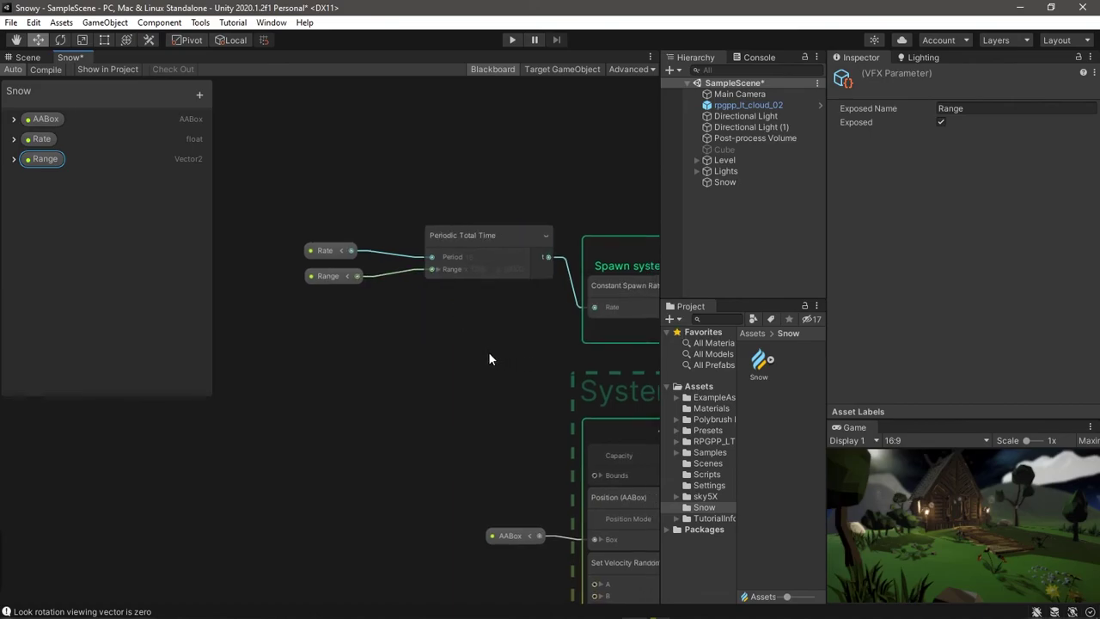
middle_drag(501, 354, 330, 327)
scroll(330, 327, down, 2)
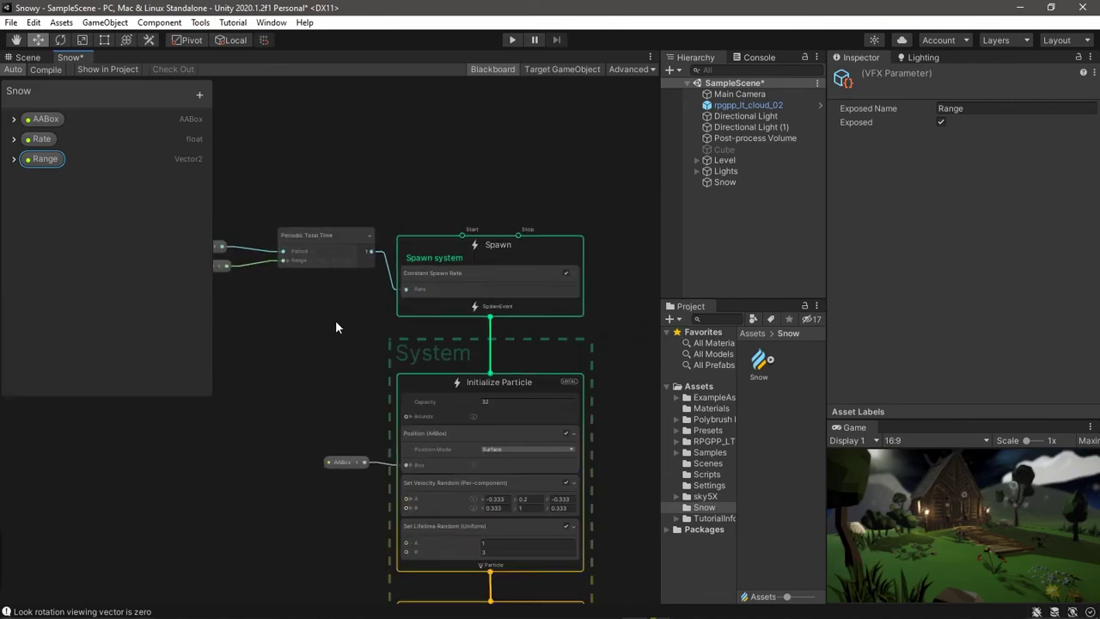
click(497, 69)
scroll(441, 366, up, 3)
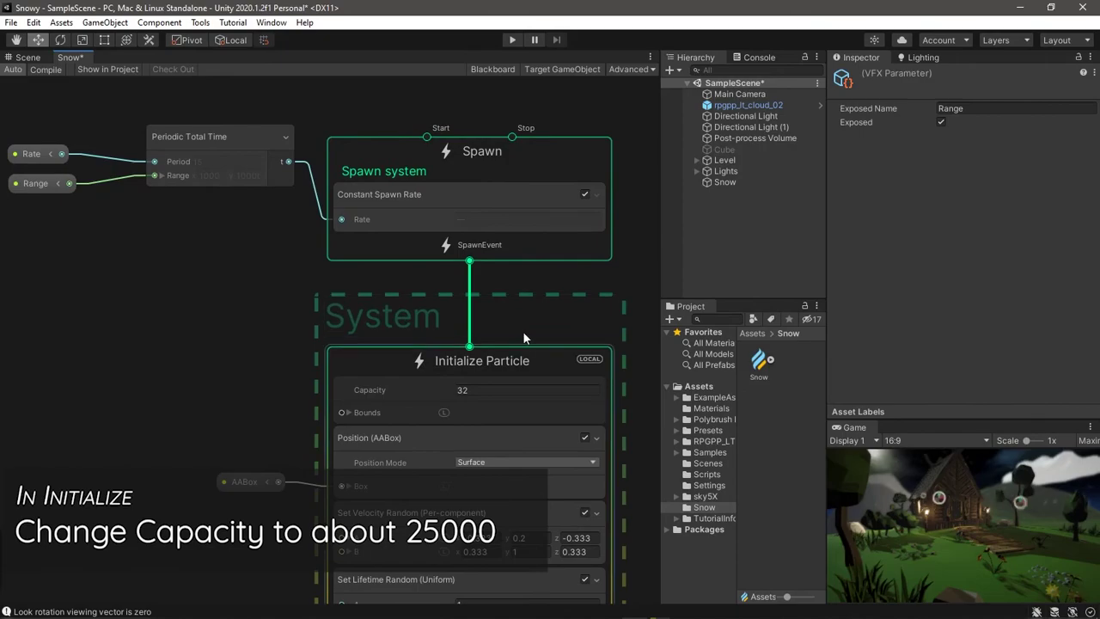
- Change the Initialize Particle Capacity from 32 to 25000
click(481, 391)
text(25)
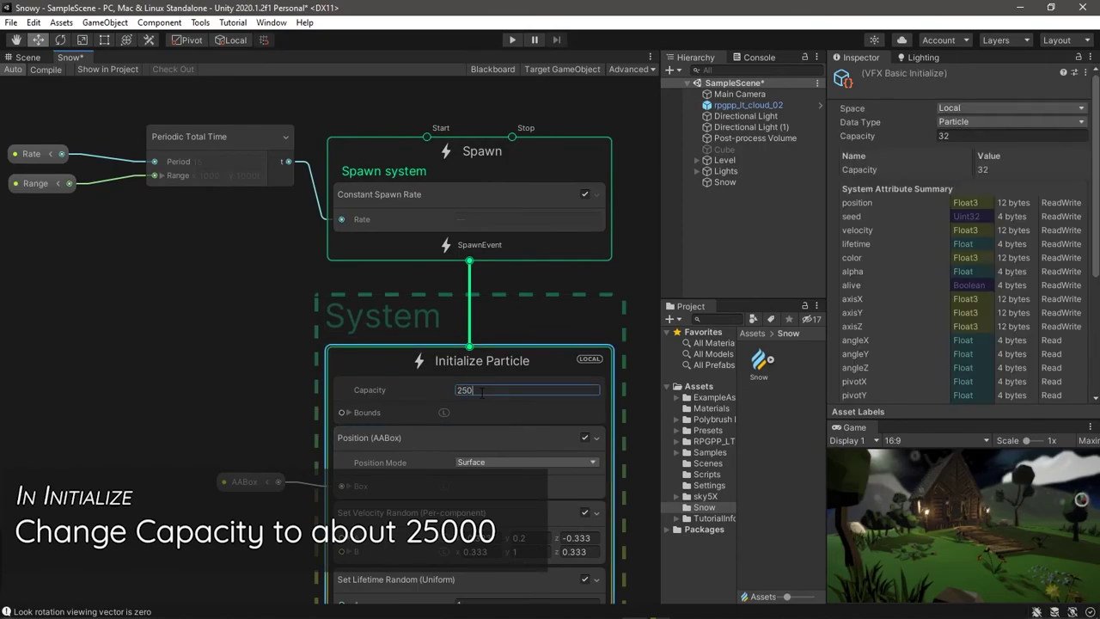
text(00)
key(Return)
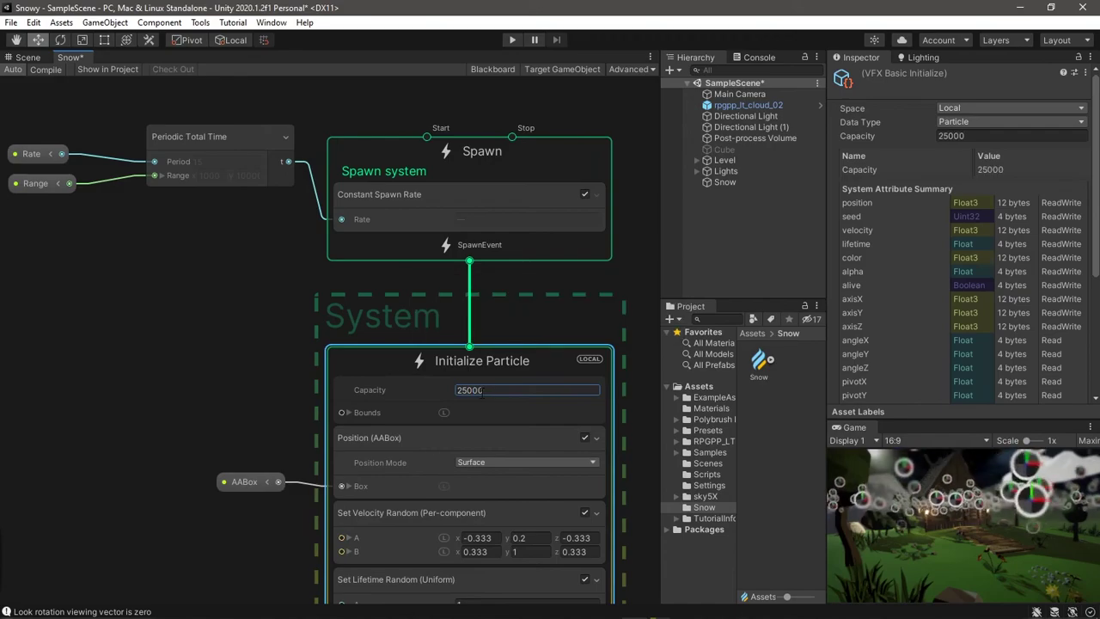
middle_drag(248, 410, 218, 191)
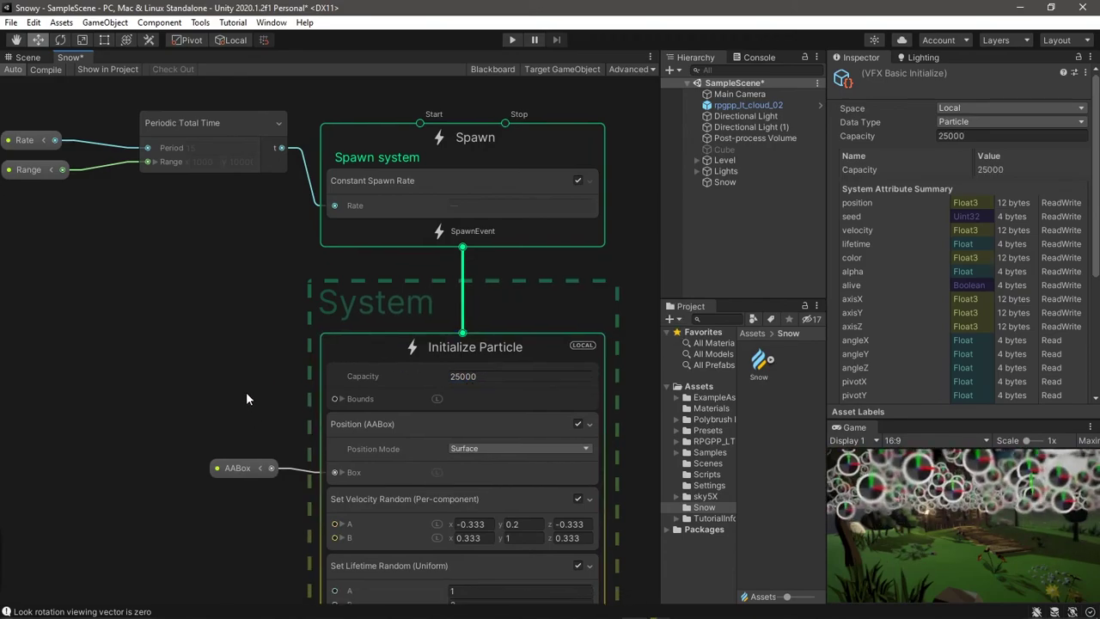
scroll(220, 258, down, 3)
- Set the Output Particle Quad Main Texture to Default-Particle
middle_drag(221, 405, 226, 232)
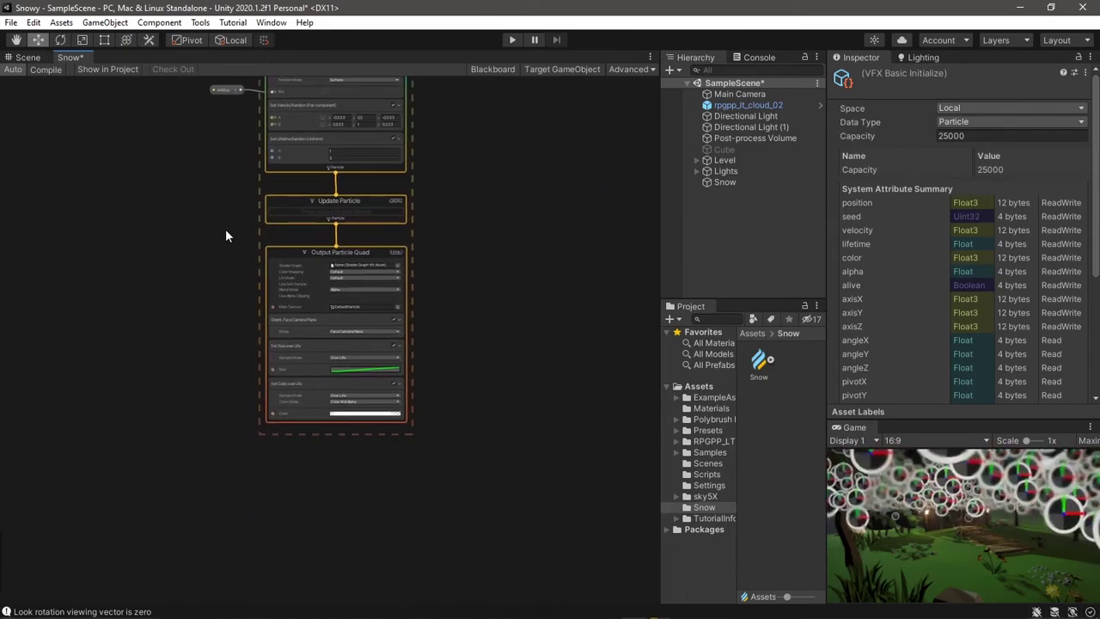
scroll(245, 275, up, 3)
scroll(268, 367, up, 1)
middle_drag(269, 367, 185, 294)
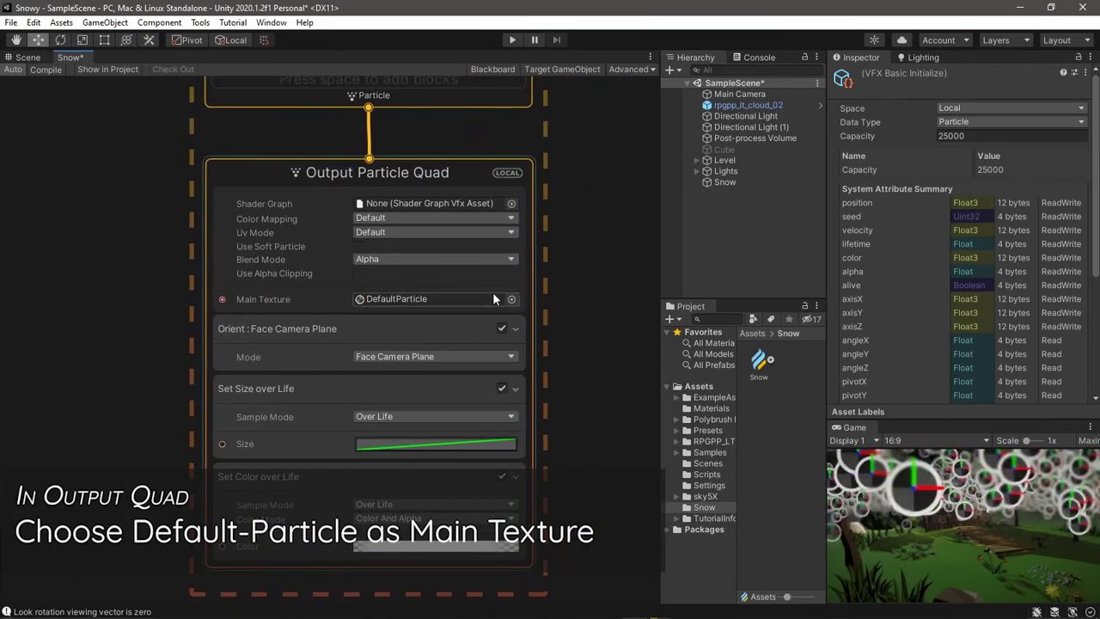
click(511, 300)
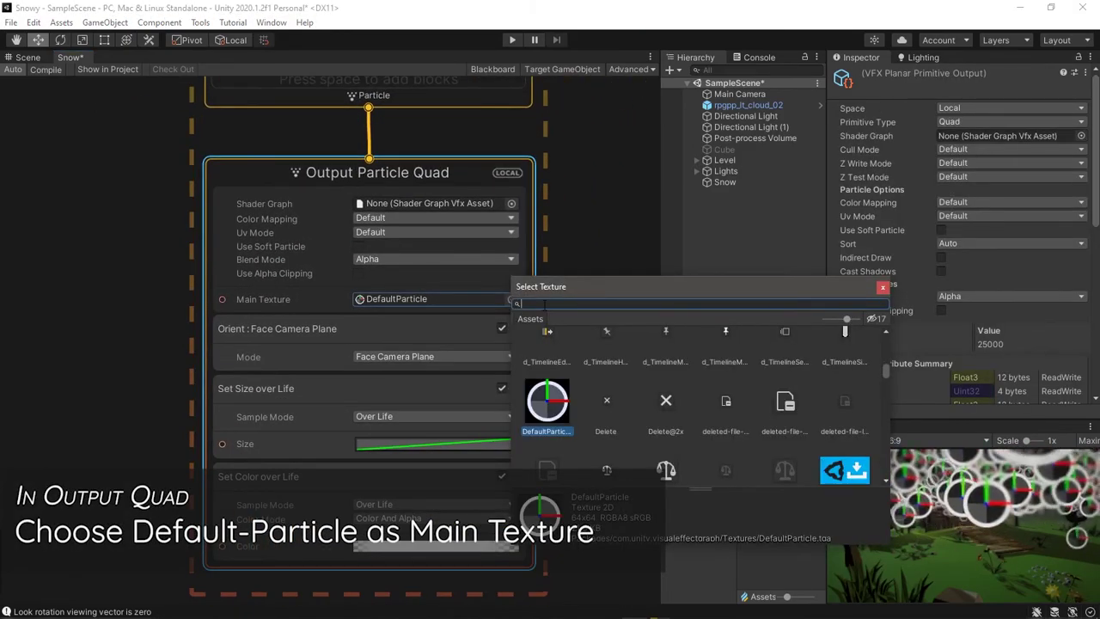
text(parti)
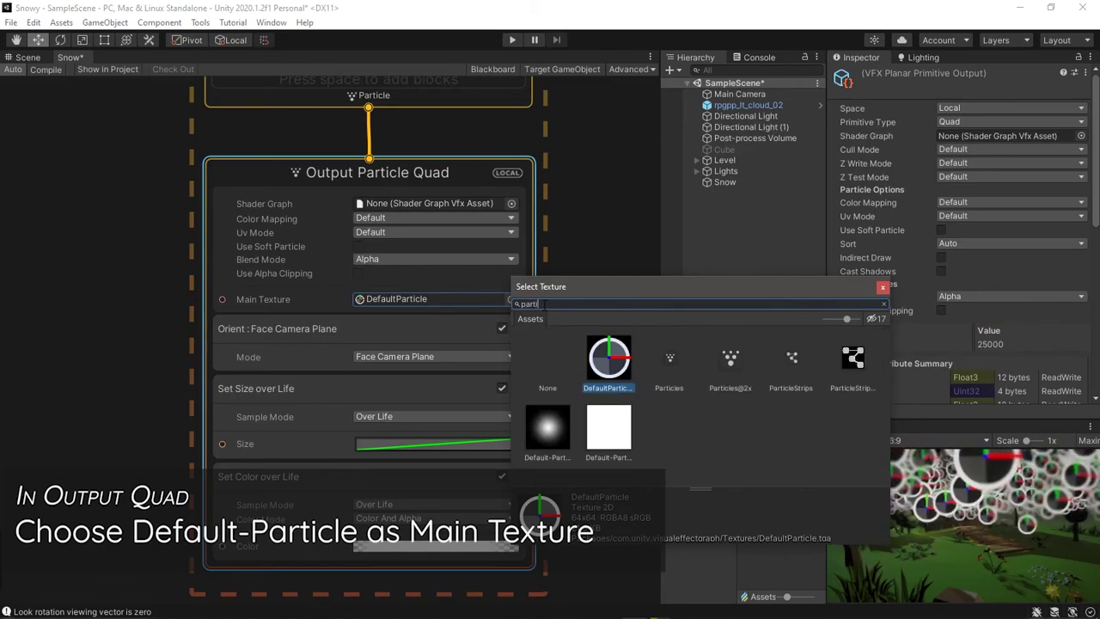
click(544, 432)
double_click(544, 429)
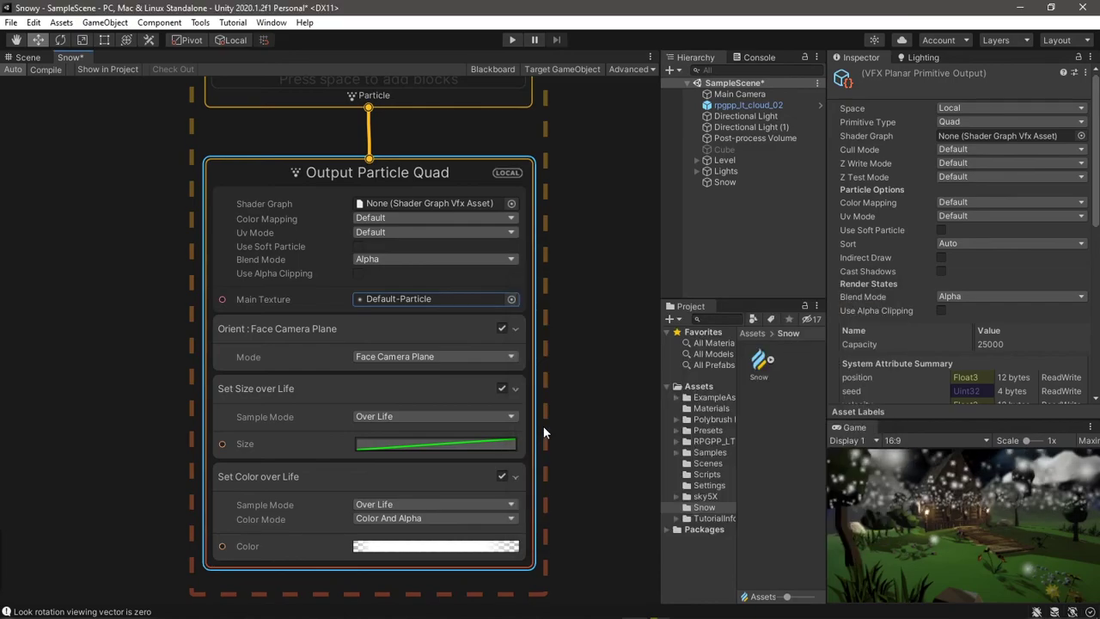
- Set the output Blend Mode to Additive and Orient Mode to Along Velocity
click(422, 262)
click(420, 276)
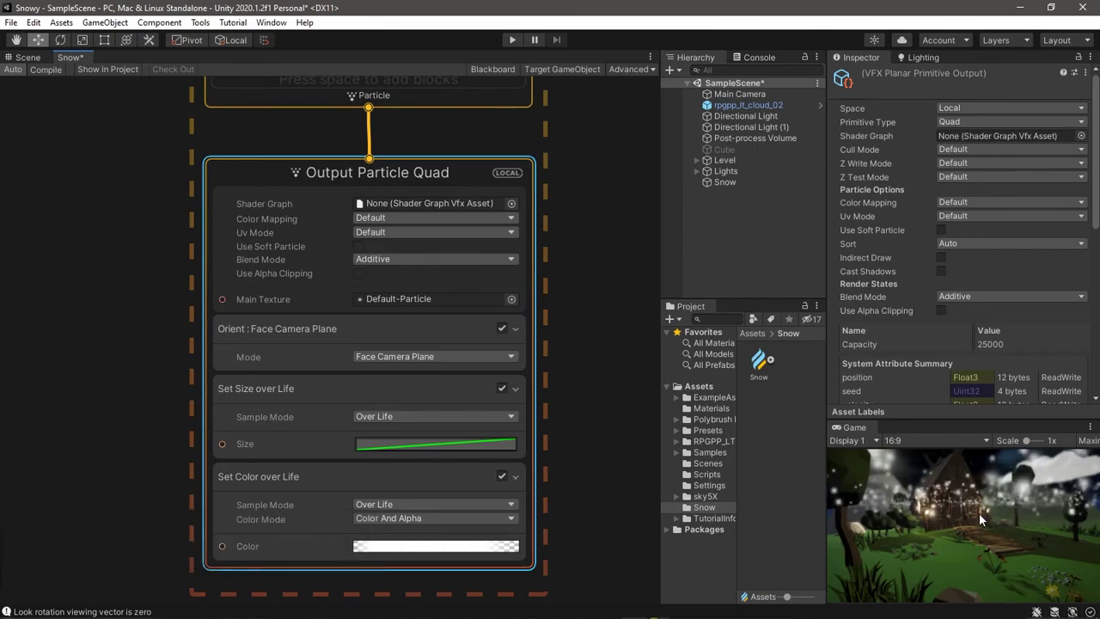
click(509, 356)
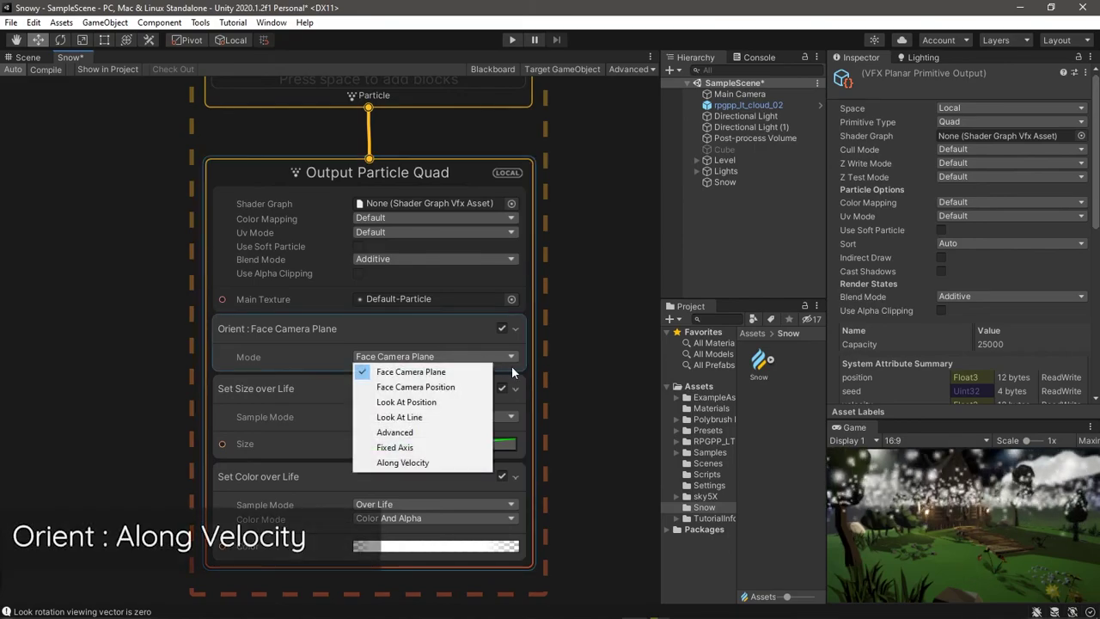
click(436, 465)
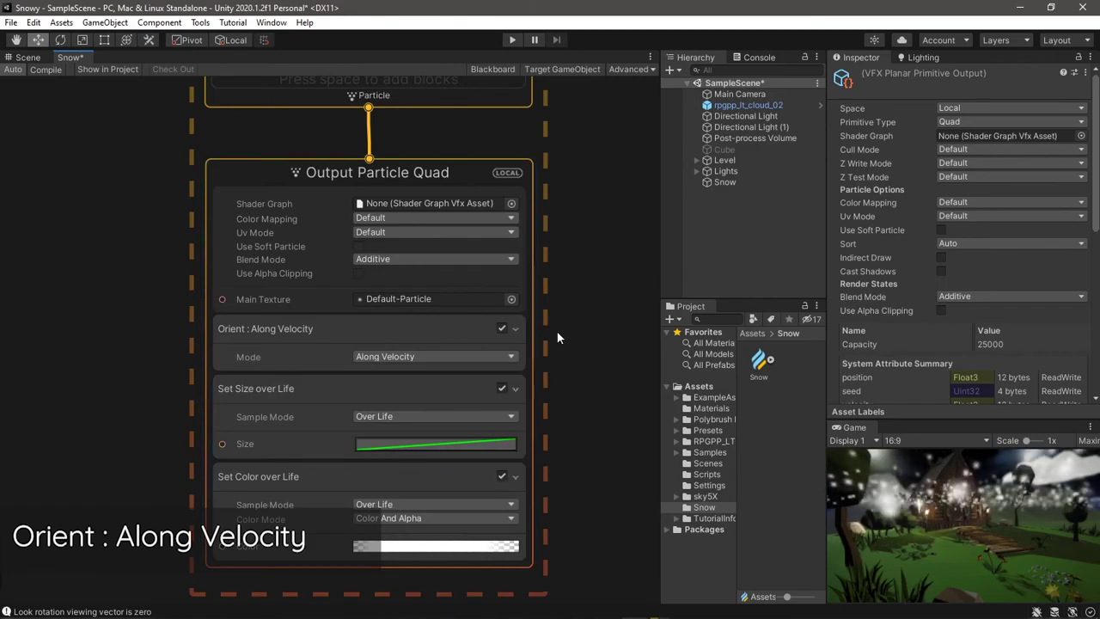
middle_drag(574, 133, 593, 430)
- Add a Gravity block to Update Particle and set its Force Y to -2
scroll(547, 430, up, 1)
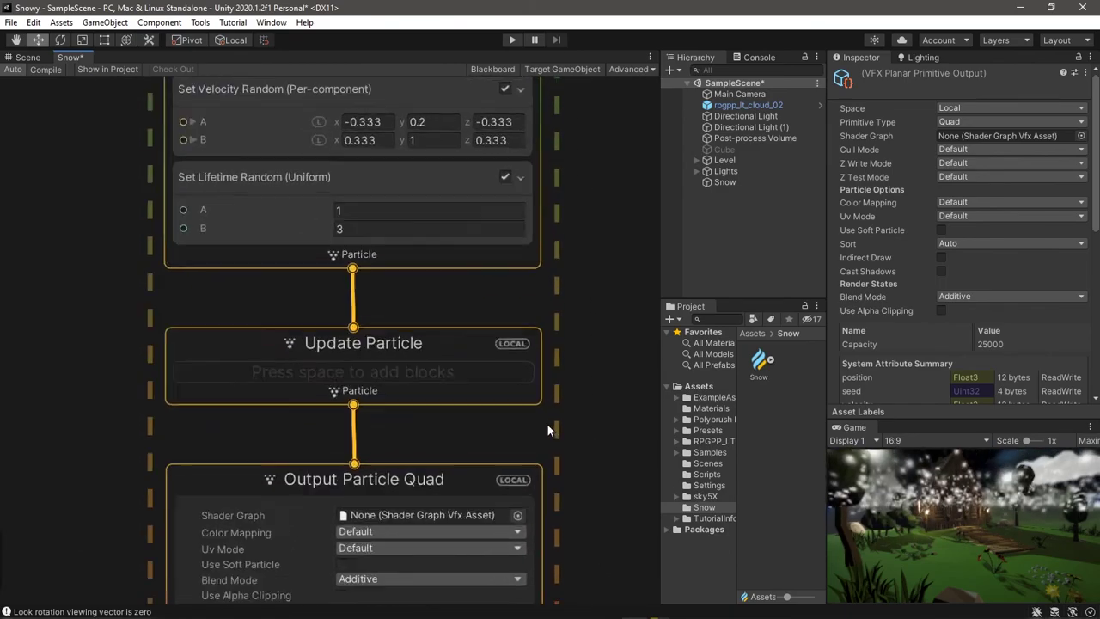
scroll(547, 422, up, 1)
scroll(611, 415, down, 2)
click(272, 365)
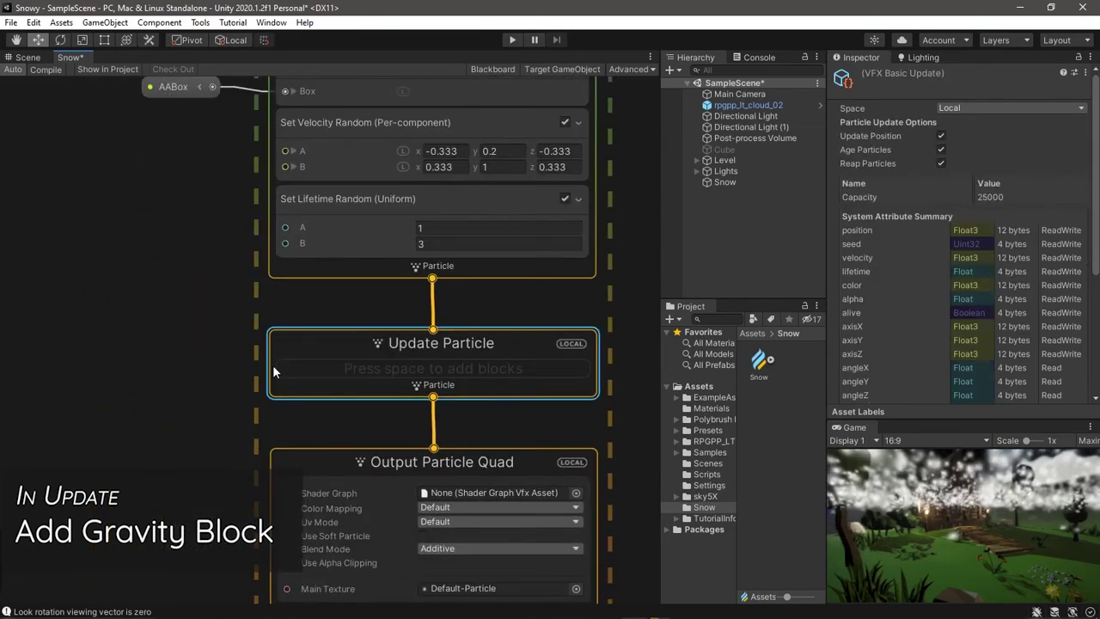
key(space)
text(gravity)
key(Return)
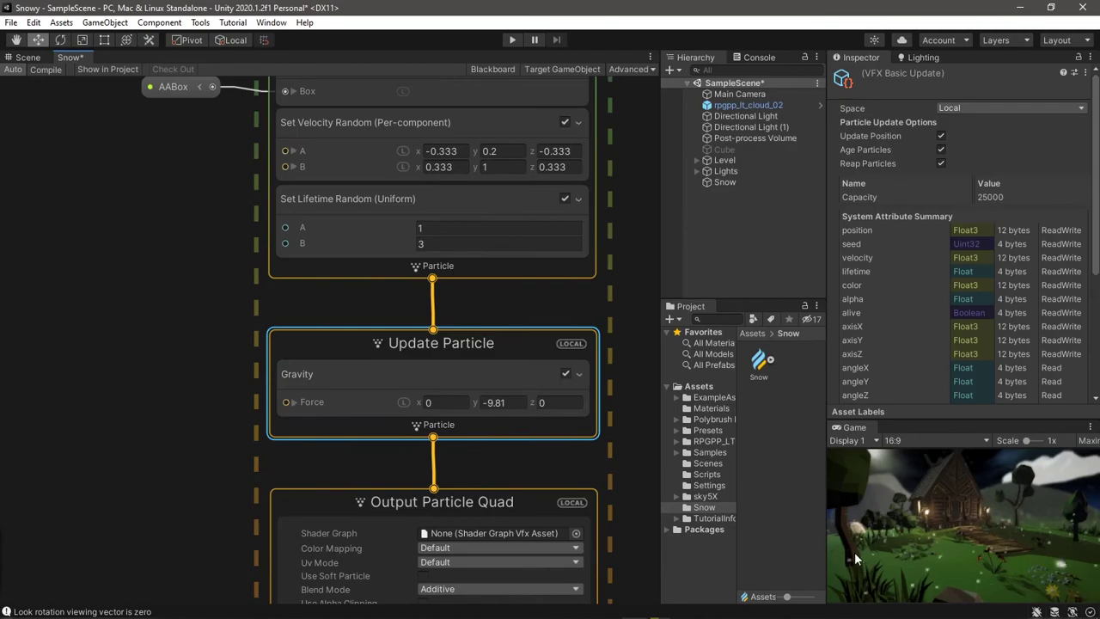
click(517, 402)
text(-2)
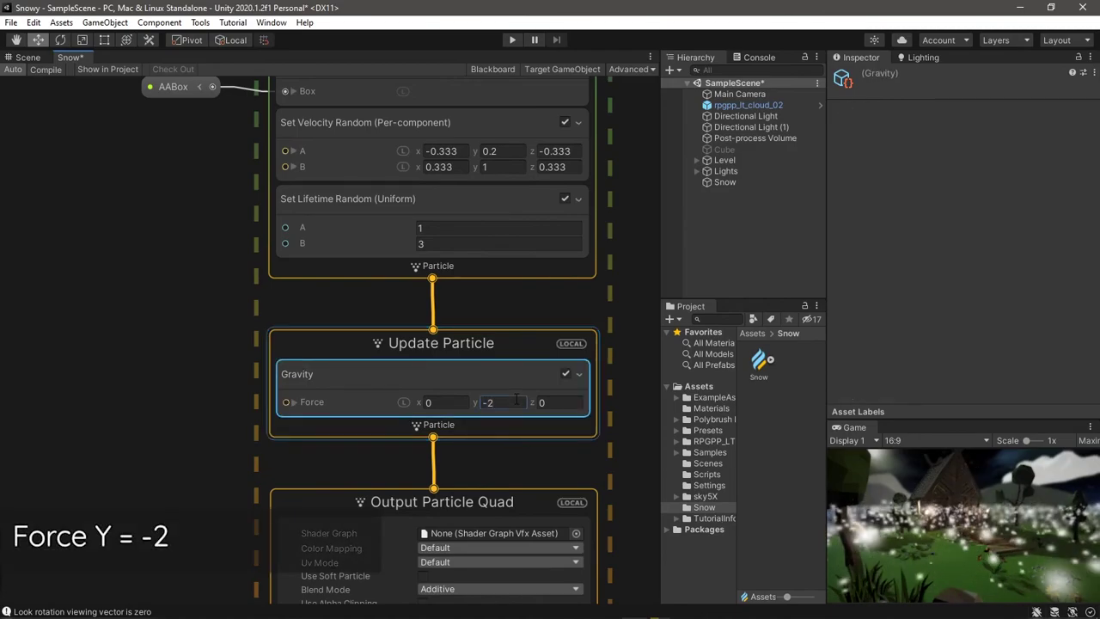
- Raise the Snow effect object to Y 13.55 above the island, then return to the Snow graph
click(42, 57)
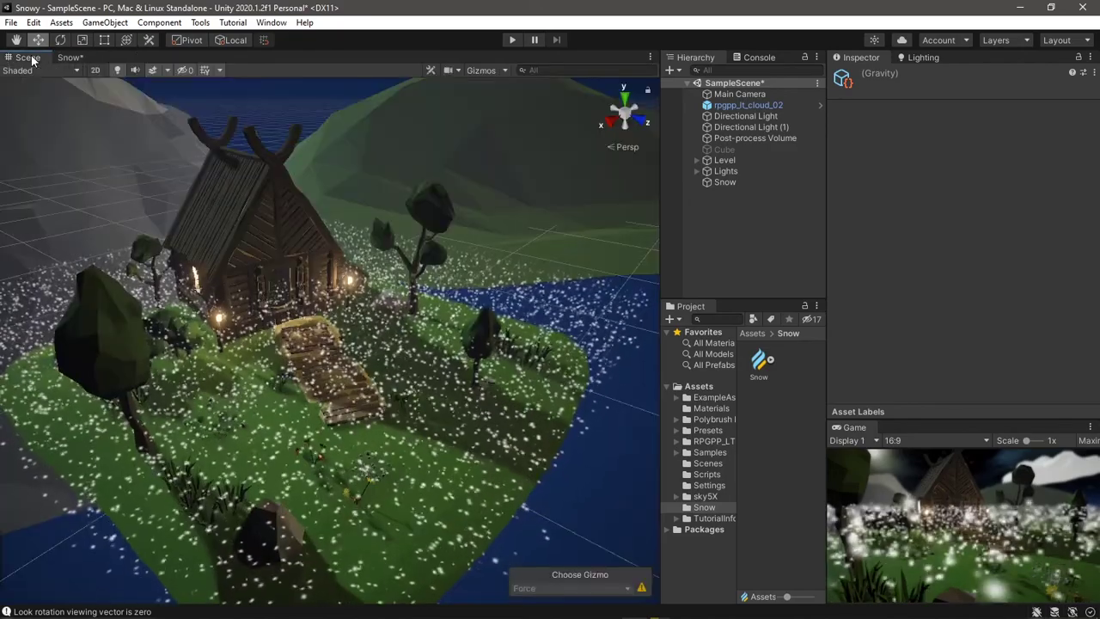
middle_drag(388, 429, 435, 444)
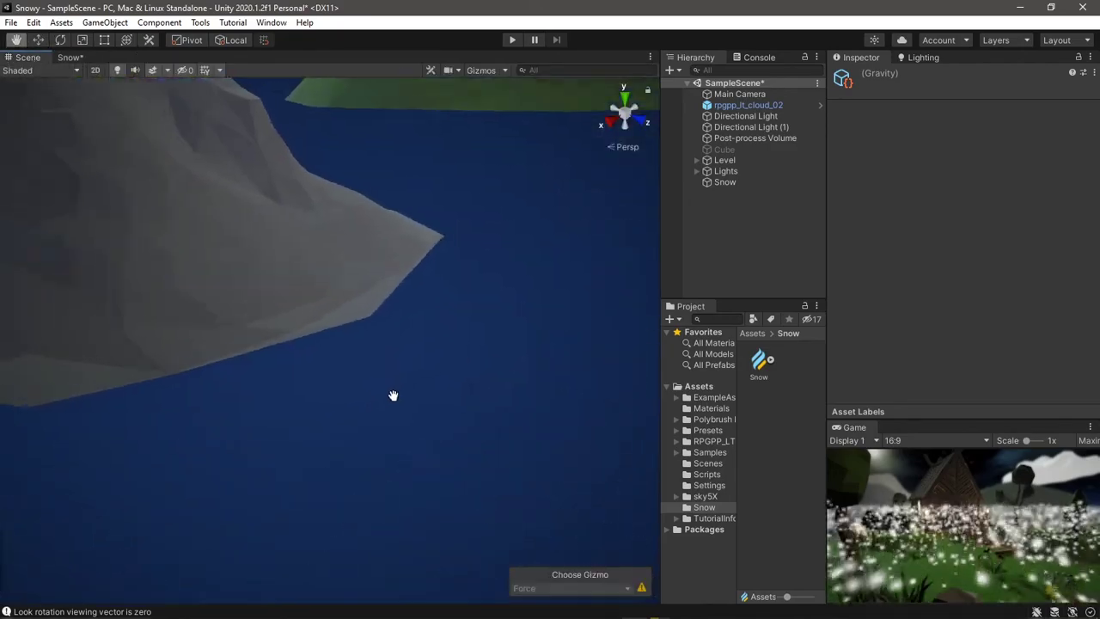
mouse_move(435, 444)
right_down()
mouse_move(749, 392)
mouse_move(359, 432)
mouse_move(537, 393)
right_up()
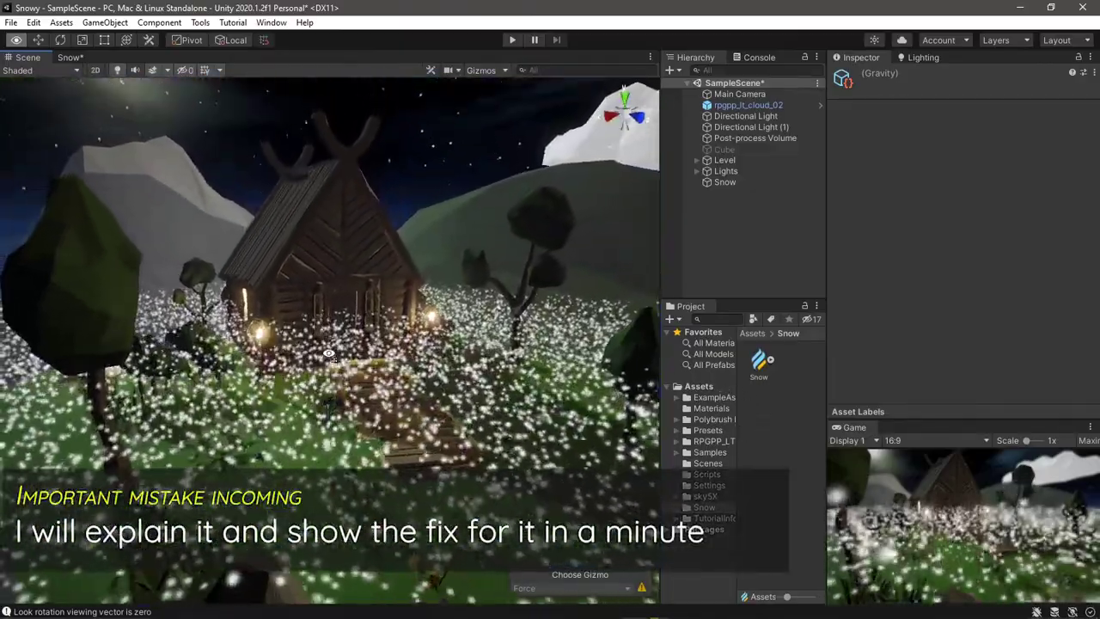
click(726, 181)
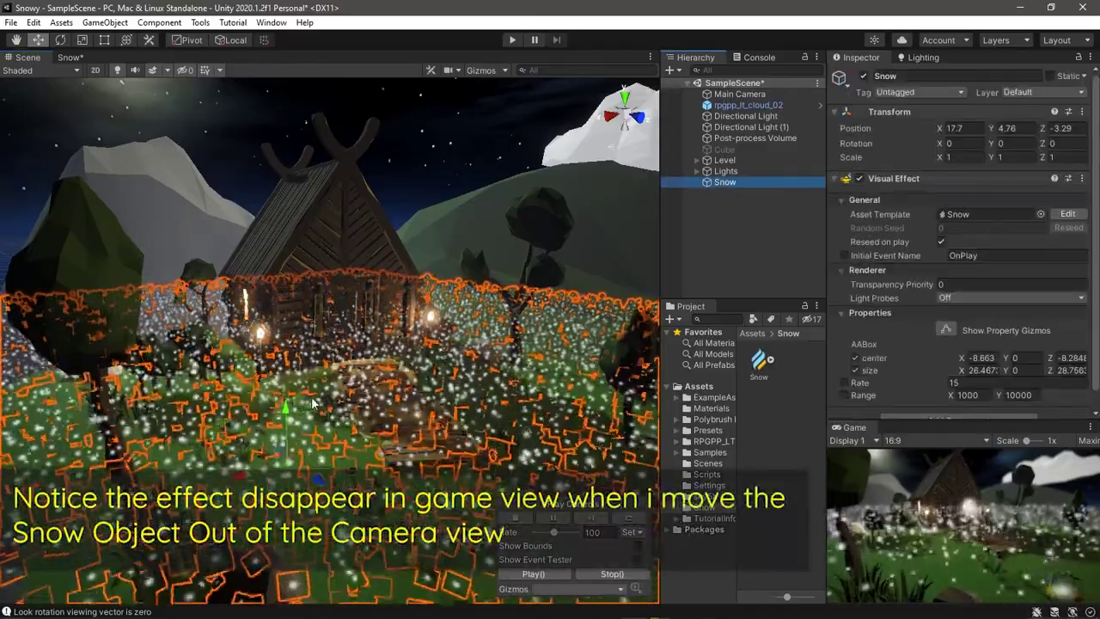
mouse_move(365, 371)
mouse_down()
mouse_move(302, 159)
mouse_move(357, 239)
mouse_move(311, 145)
mouse_move(315, 105)
mouse_up()
scroll(356, 239, down, 5)
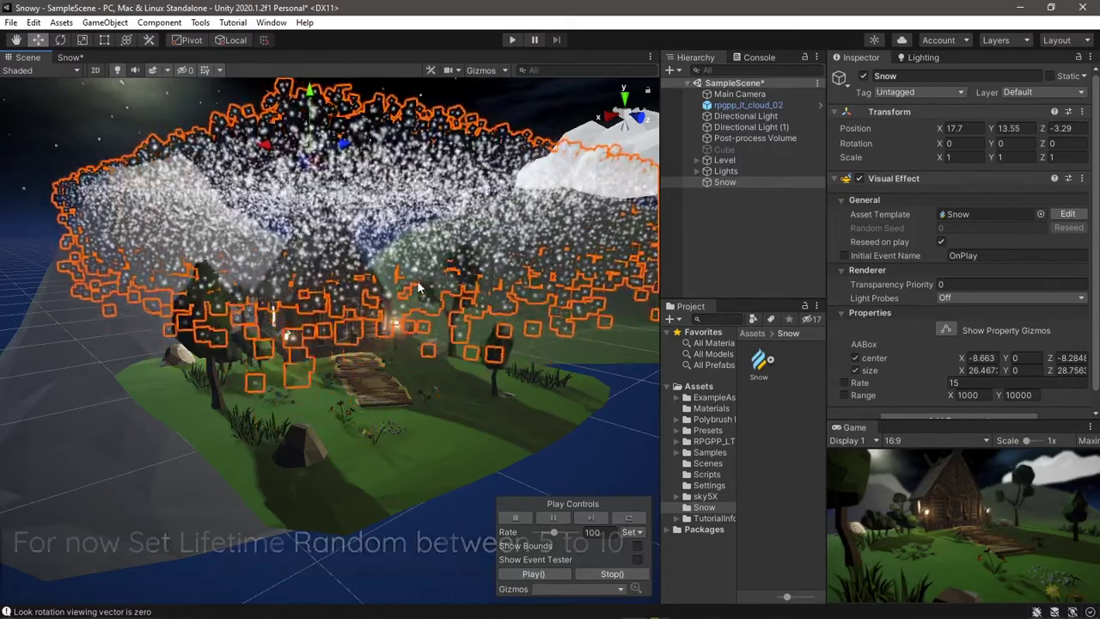
click(67, 58)
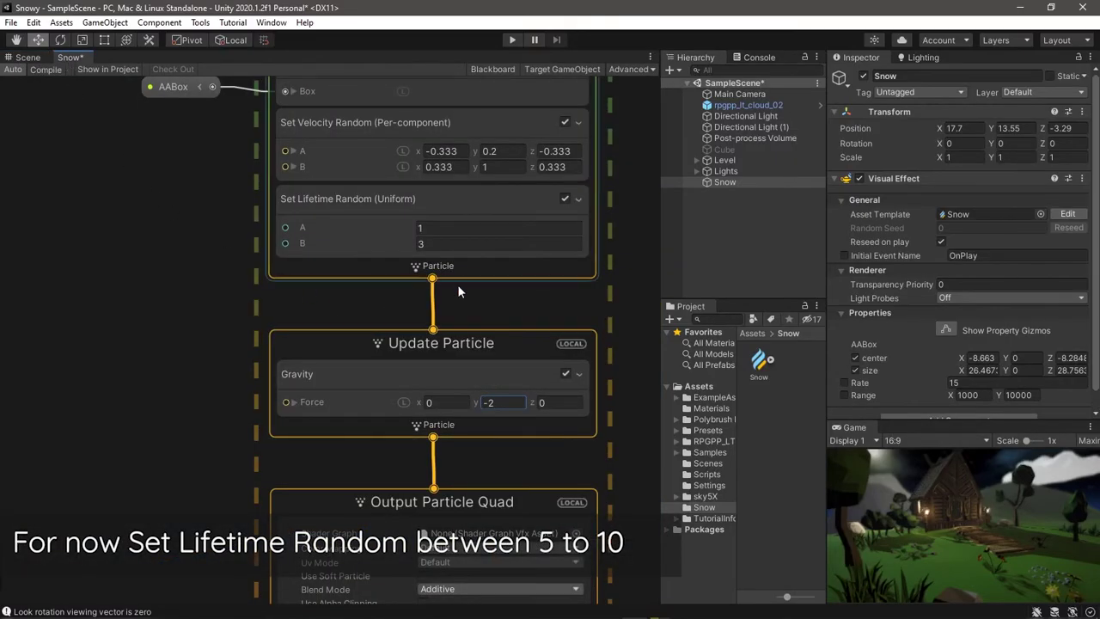
- Set the random particle lifetime to 5–10 and check the snow falling in the Scene
click(459, 227)
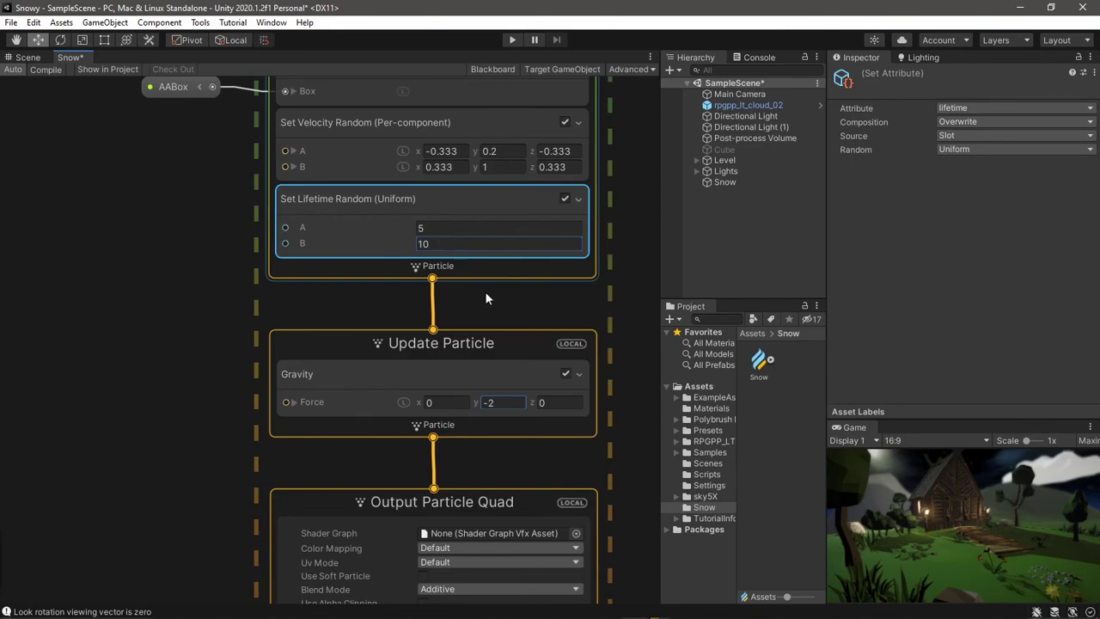
click(27, 57)
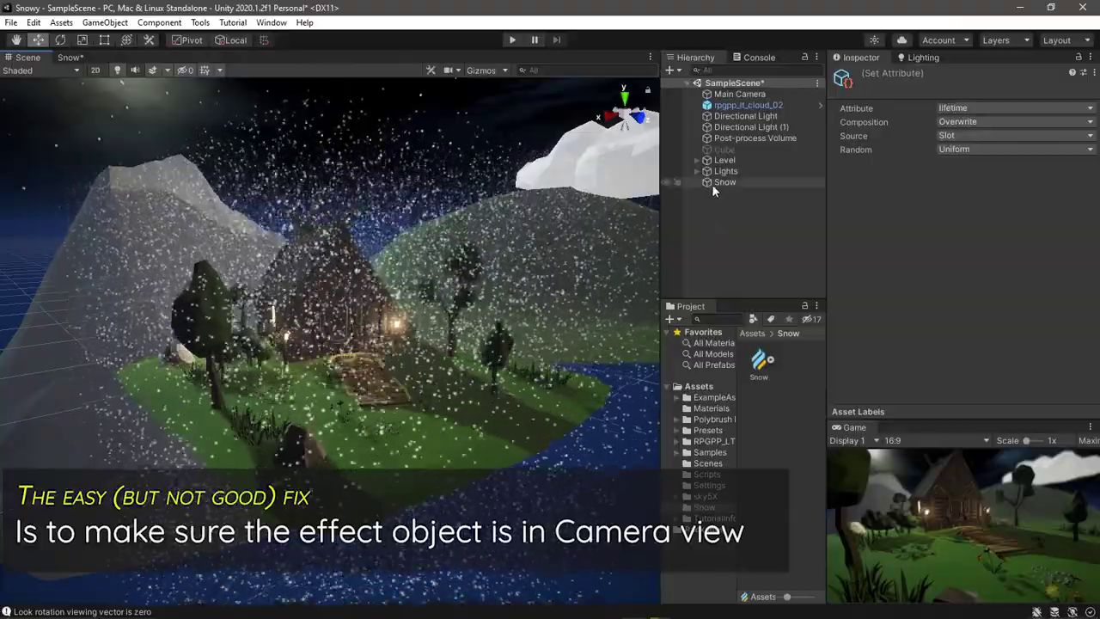
- Lower the Snow object to Y 4.07 and raise its AABox spawn area to centre 10.87
click(712, 184)
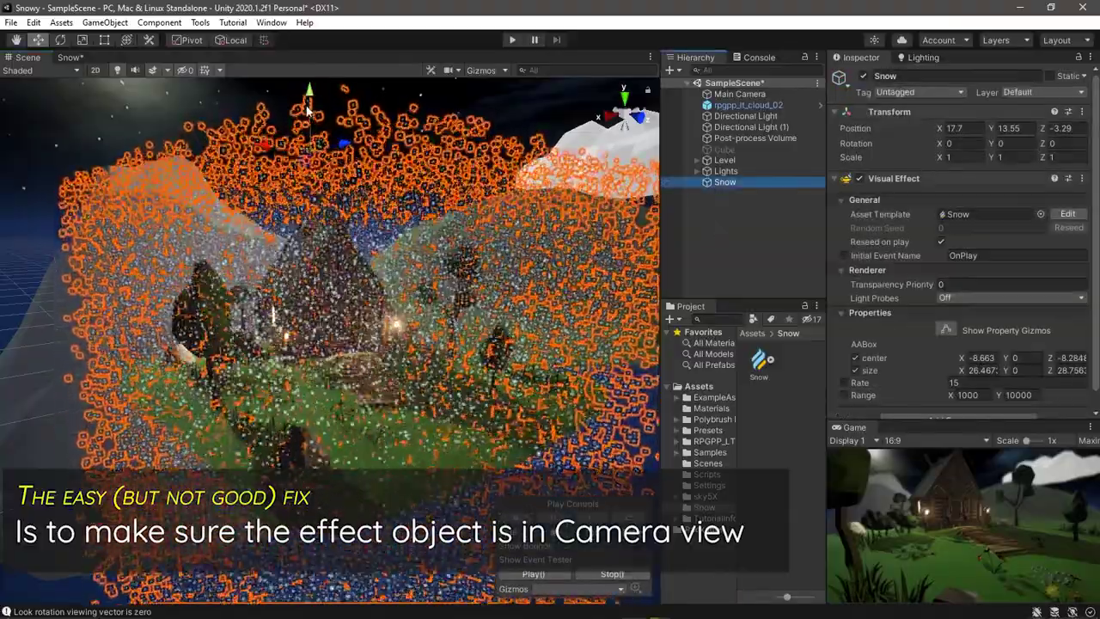
mouse_move(307, 110)
mouse_down()
mouse_move(295, 160)
mouse_move(301, 325)
mouse_up()
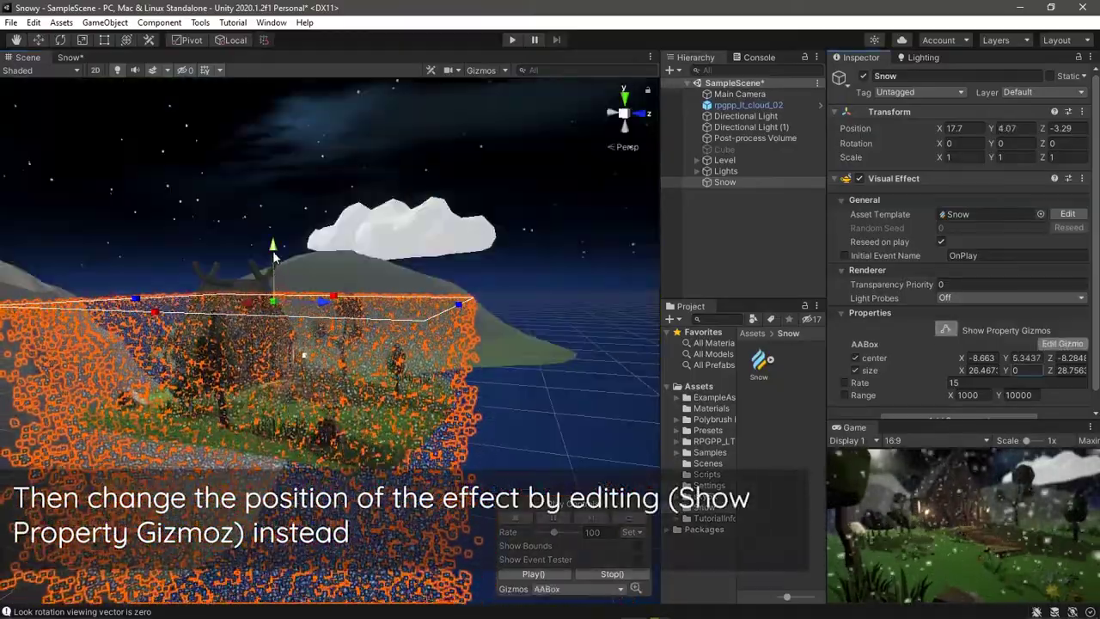
mouse_move(273, 255)
mouse_down()
mouse_move(271, 161)
mouse_move(291, 189)
mouse_up()
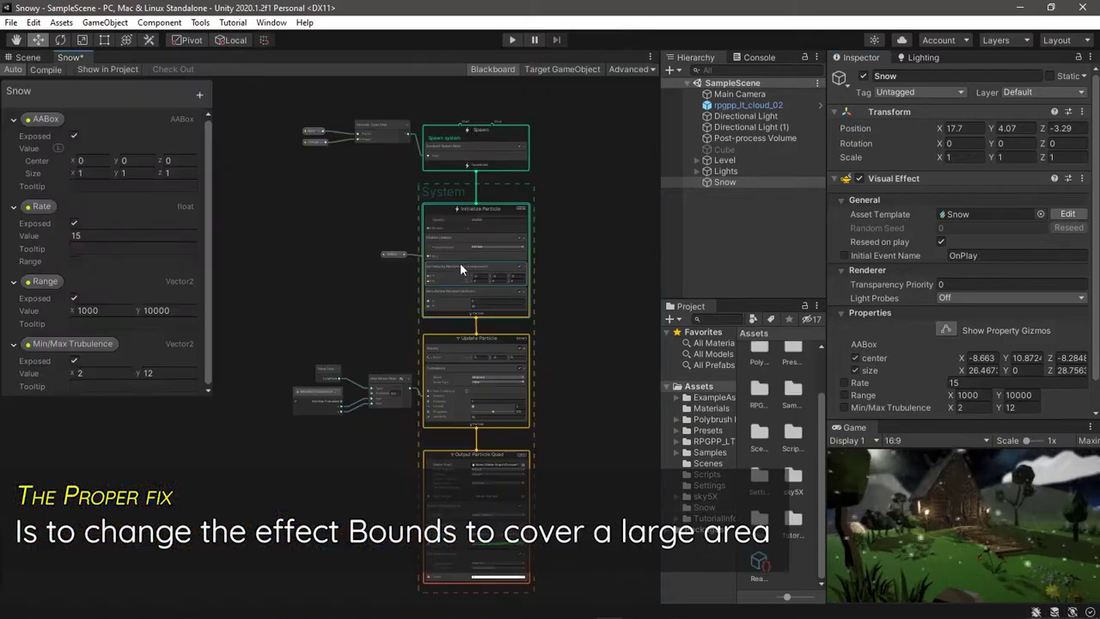
- Expand Initialize Particle's Bounds settings and edit the Bounds Size values
scroll(460, 269, up, 3)
scroll(462, 269, up, 1)
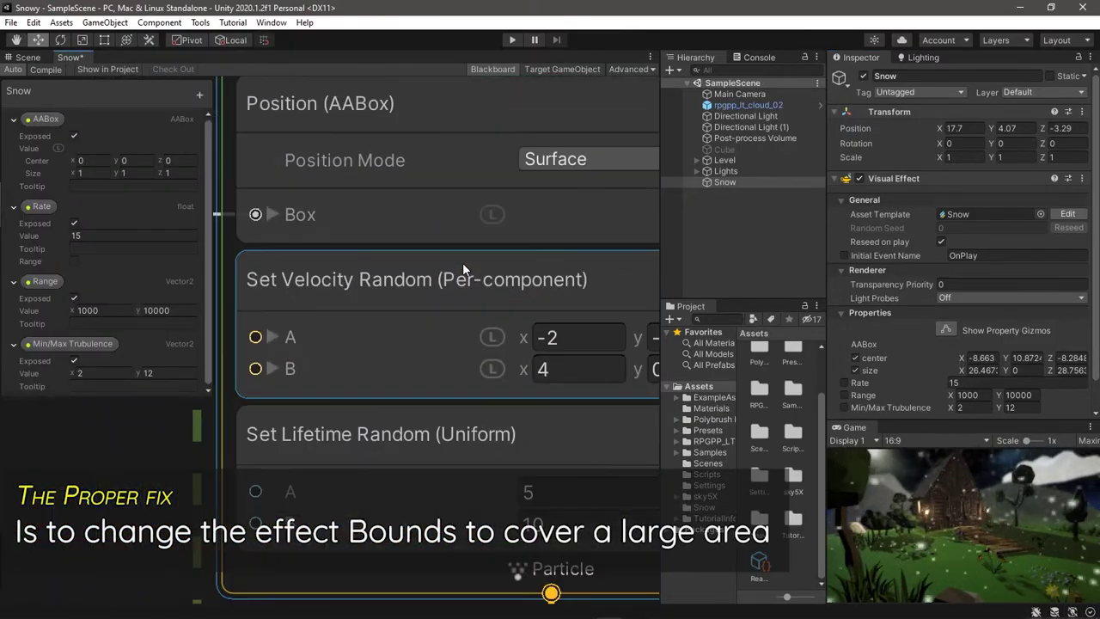
scroll(462, 268, down, 1)
scroll(462, 269, down, 1)
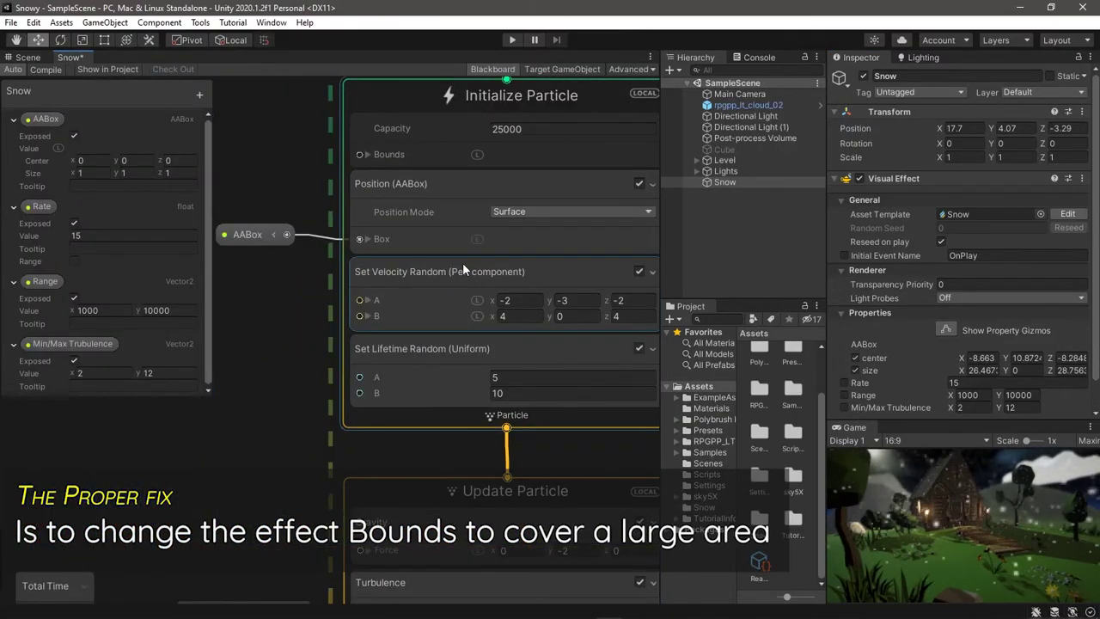
click(485, 69)
middle_drag(302, 361, 222, 369)
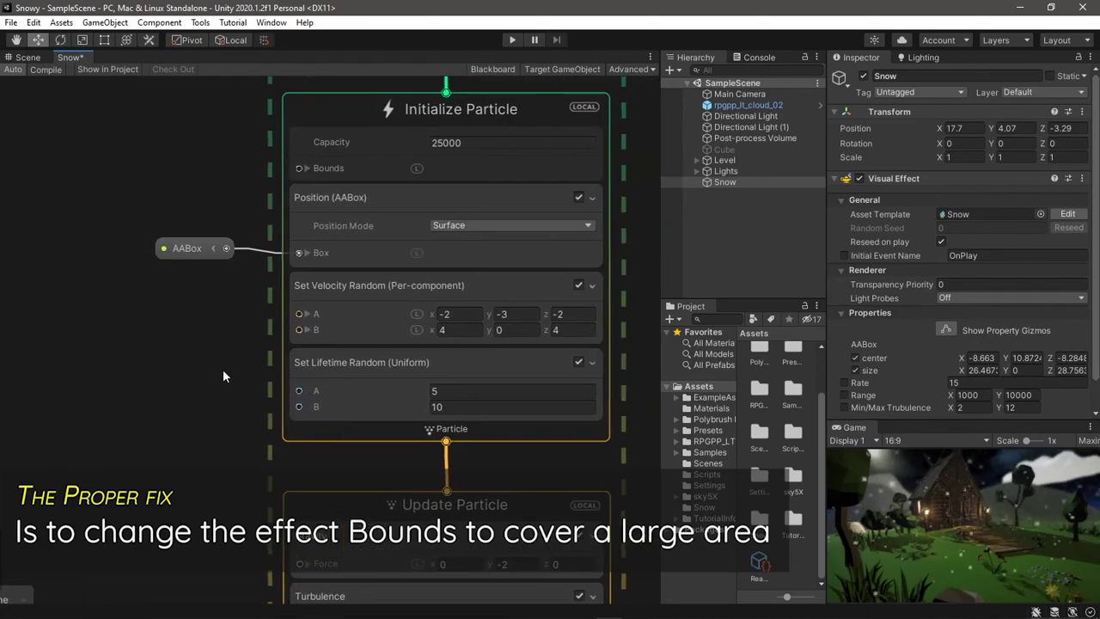
click(307, 168)
click(444, 201)
text(20)
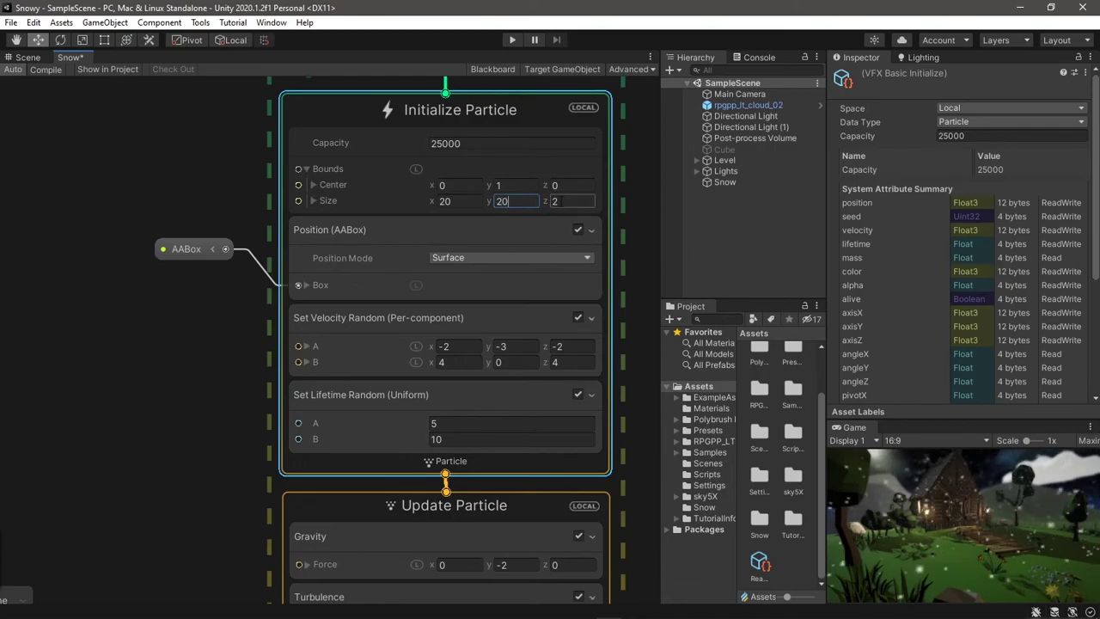
click(569, 201)
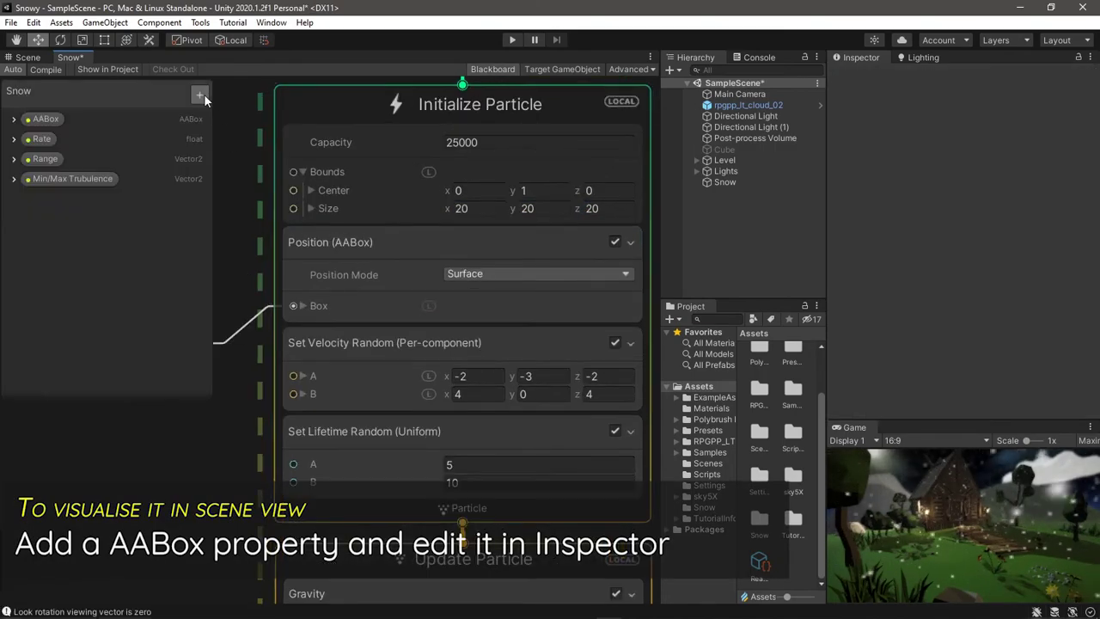
- Add an exposed AABox property named Bounds to the Blackboard
click(200, 96)
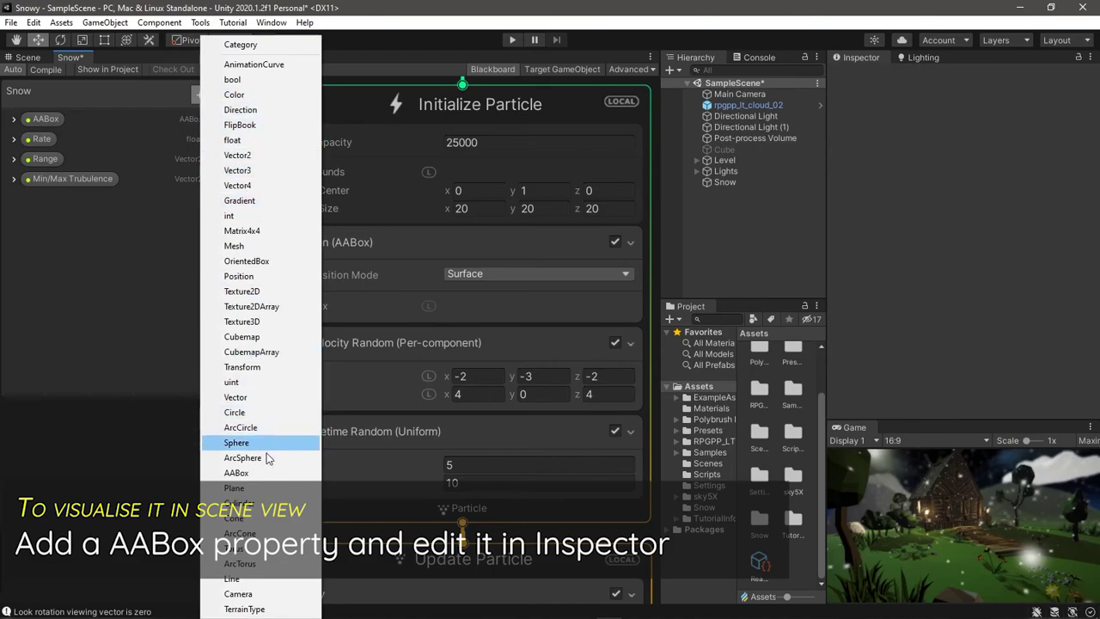
click(262, 474)
double_click(54, 201)
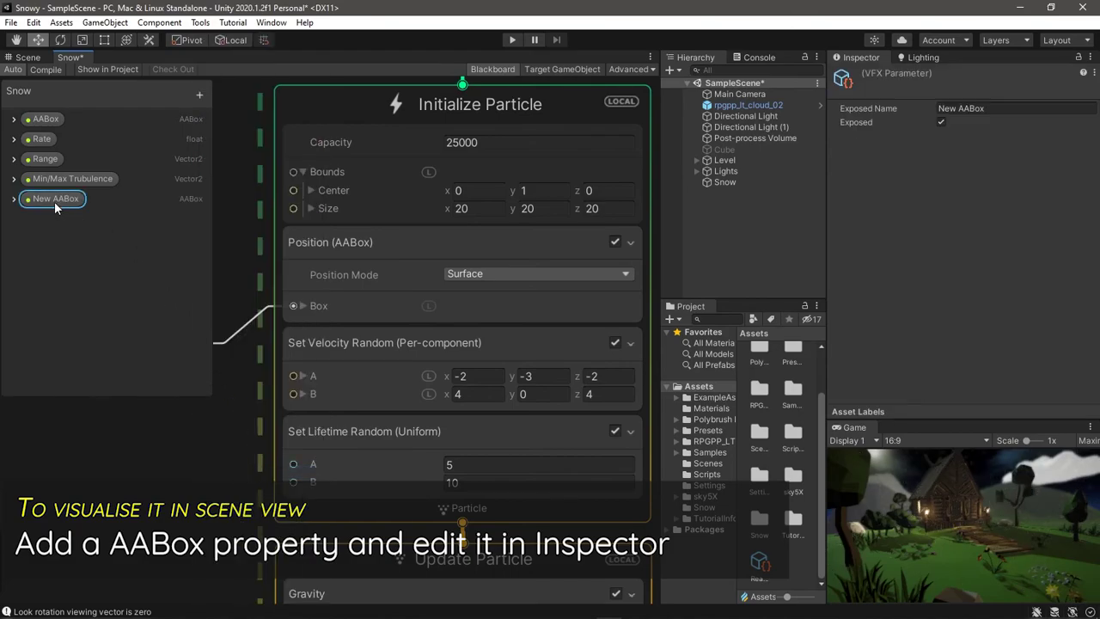
text(Bounds)
key(Return)
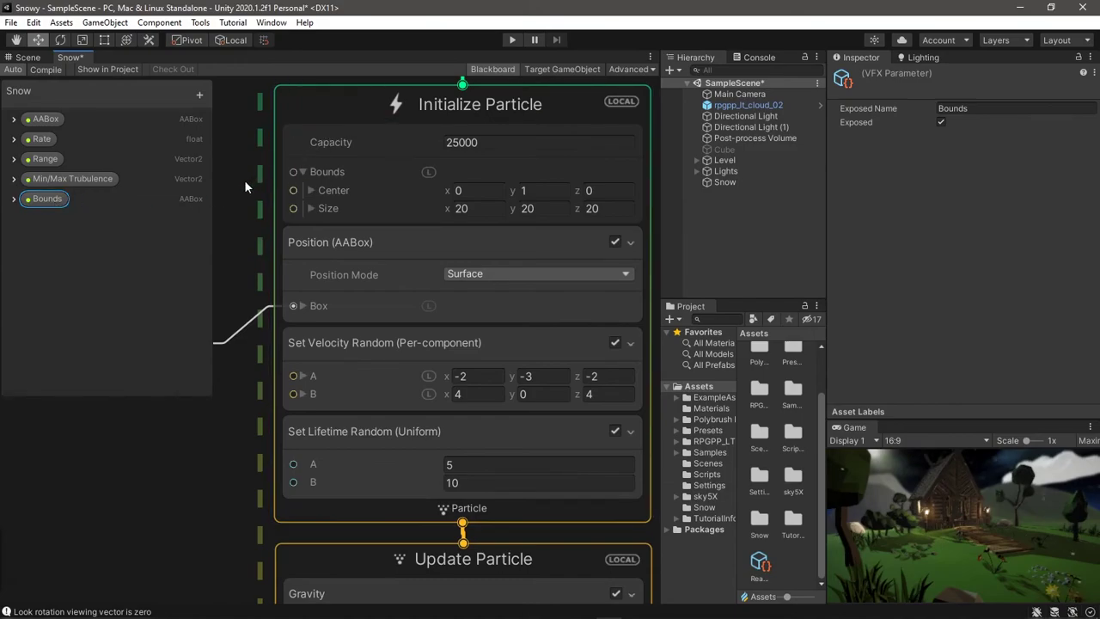
- Connect the Bounds property to Initialize Particle's bounds input and return to the Scene
middle_drag(244, 180, 282, 181)
scroll(388, 181, up, 3)
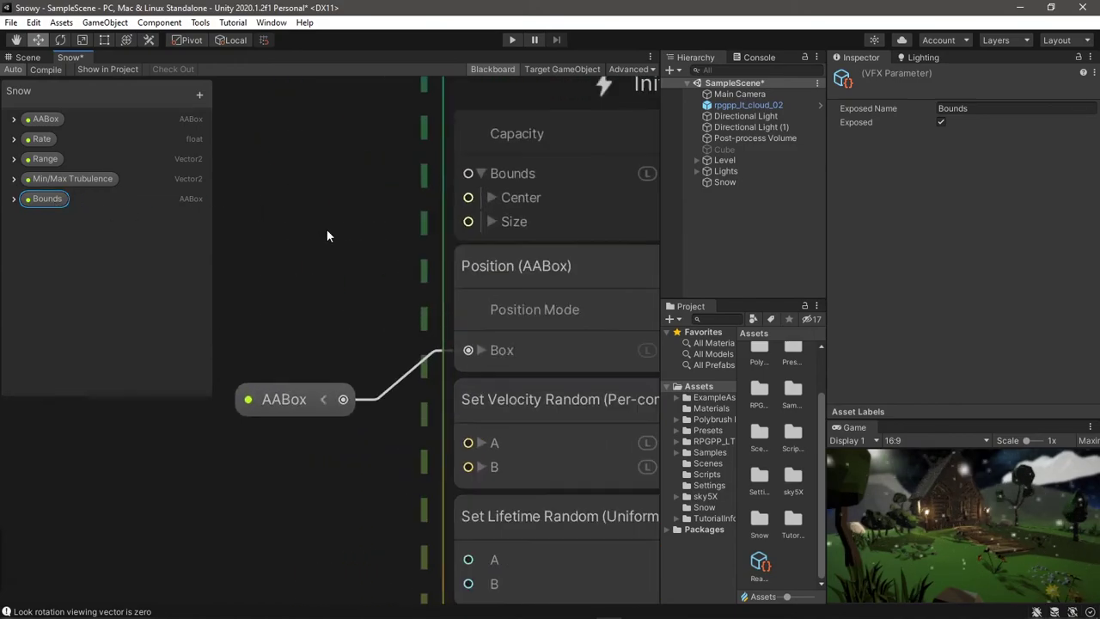
scroll(327, 231, down, 1)
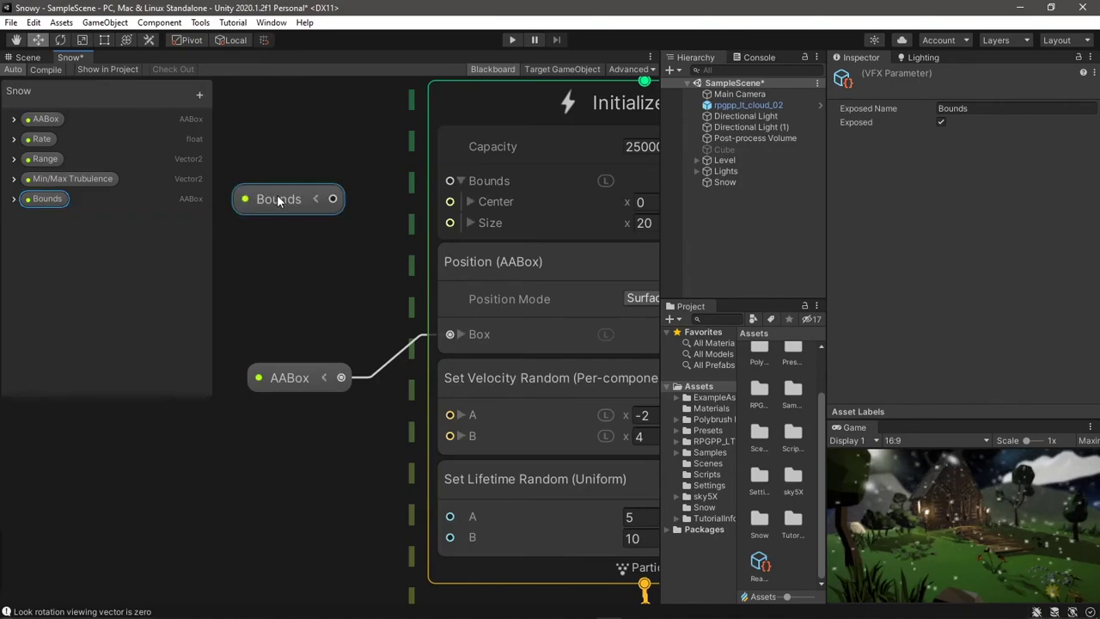
drag(416, 198, 448, 181)
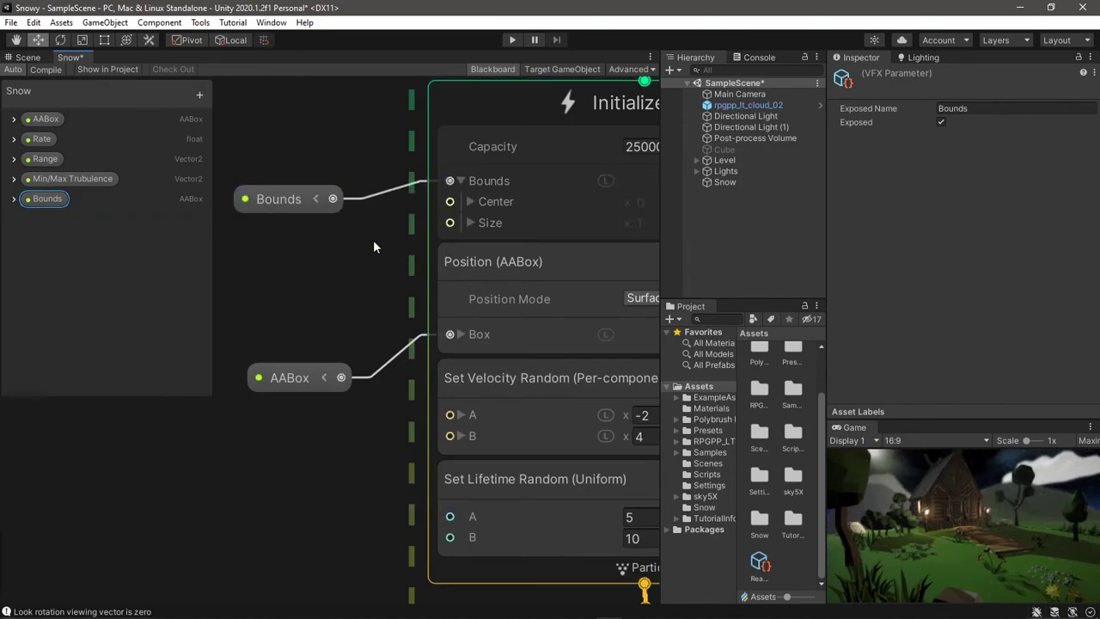
click(27, 57)
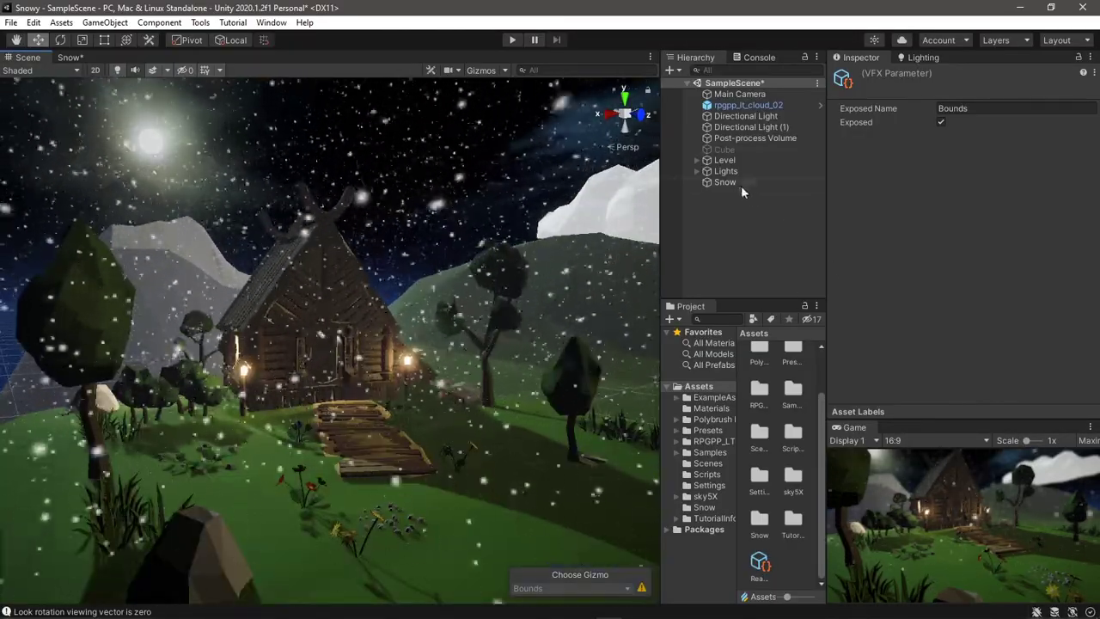
- Show the Snow object's property gizmos and enlarge its Bounds box to 20 by 20 by 20
click(741, 186)
scroll(892, 333, down, 2)
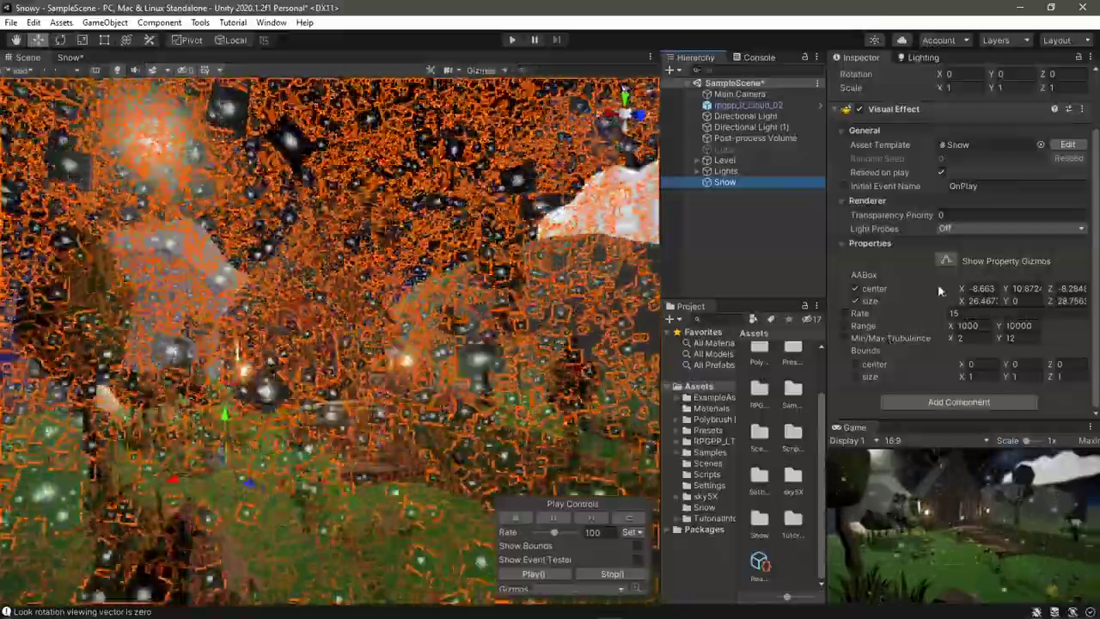
click(945, 259)
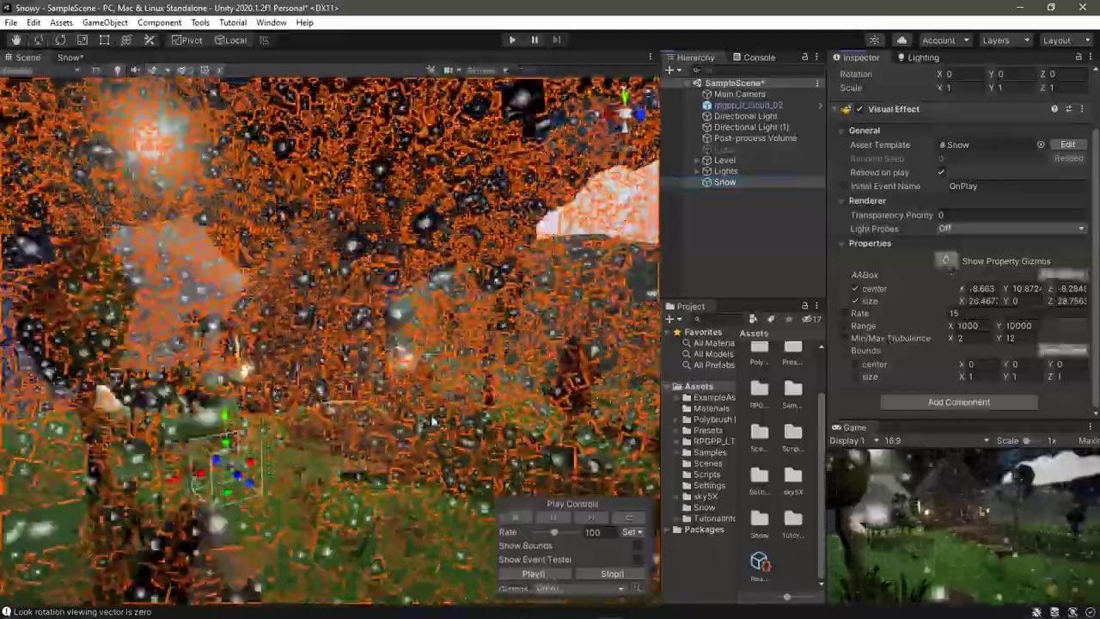
alt+drag(434, 421, 277, 402)
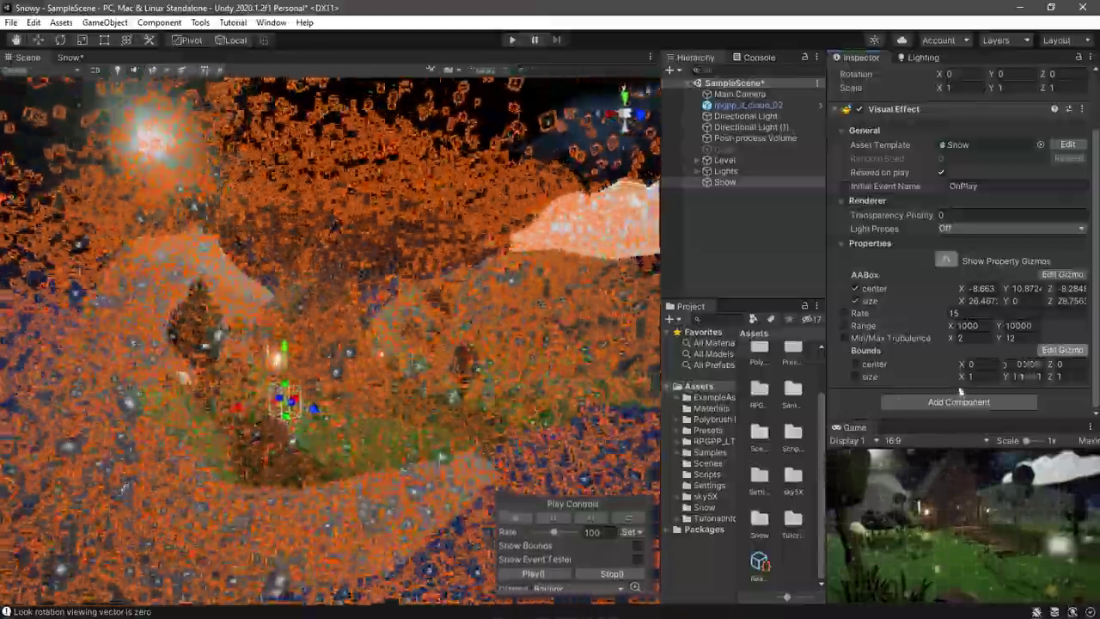
drag(962, 376, 1006, 377)
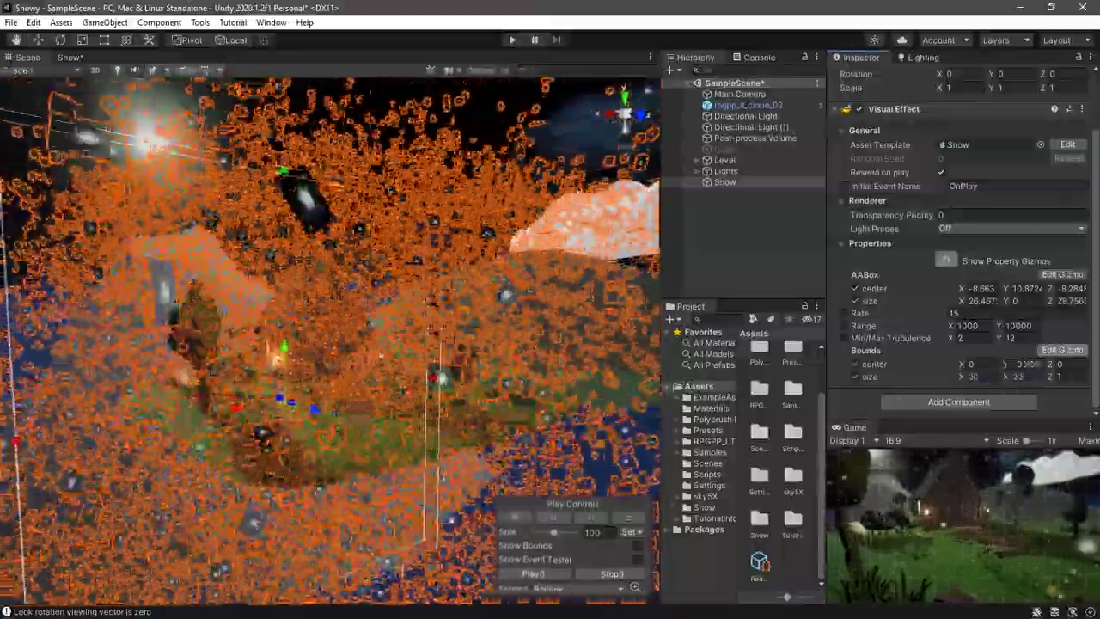
- Inspect the bounds box from several angles, then hide the gizmos and return to the Snow graph
mouse_move(516, 387)
alt+mouse_down()
mouse_move(376, 391)
mouse_move(523, 401)
alt+mouse_up()
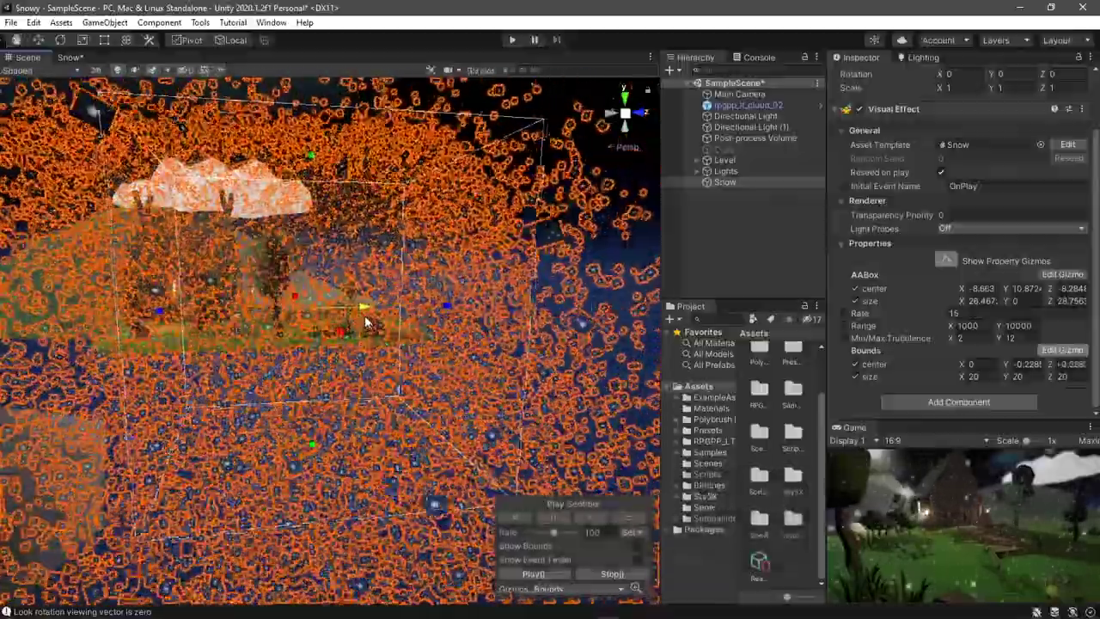
alt+drag(365, 322, 338, 320)
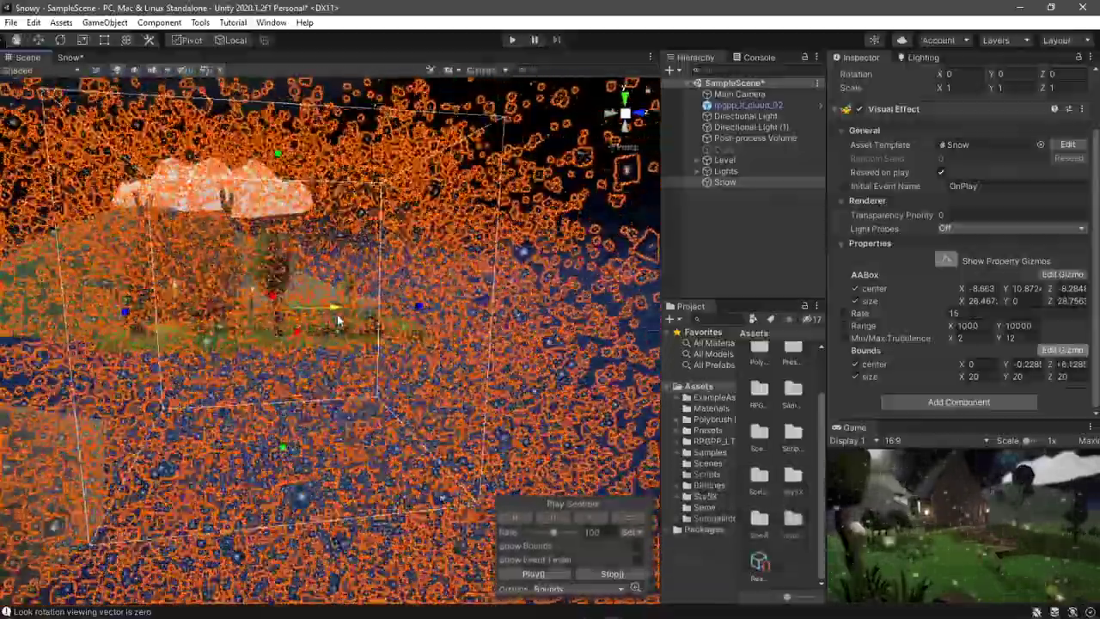
alt+drag(337, 320, 465, 341)
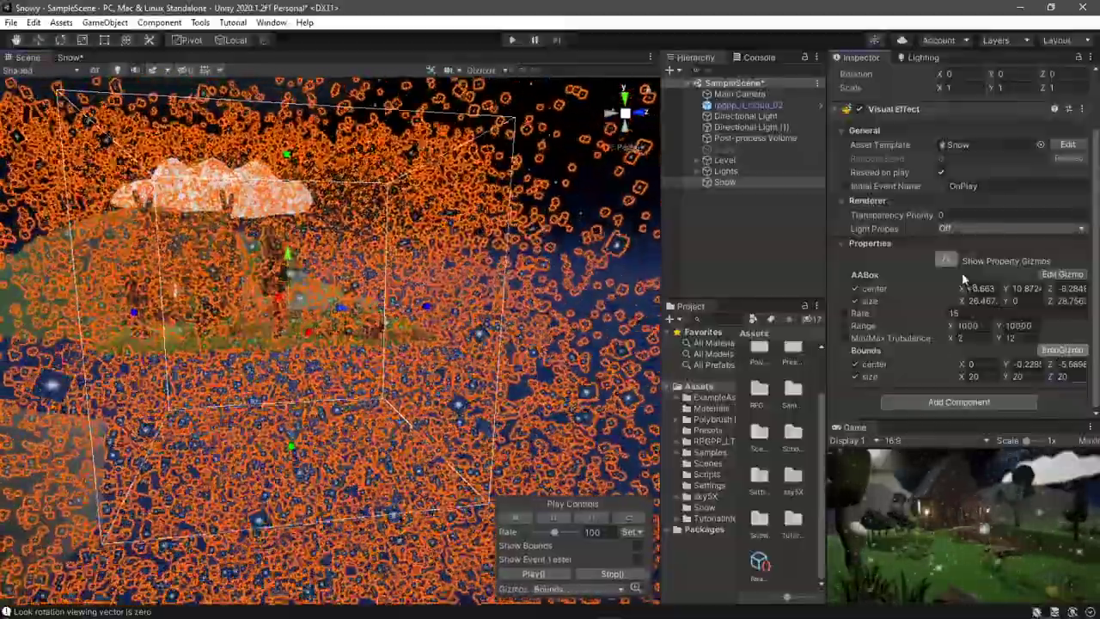
click(945, 261)
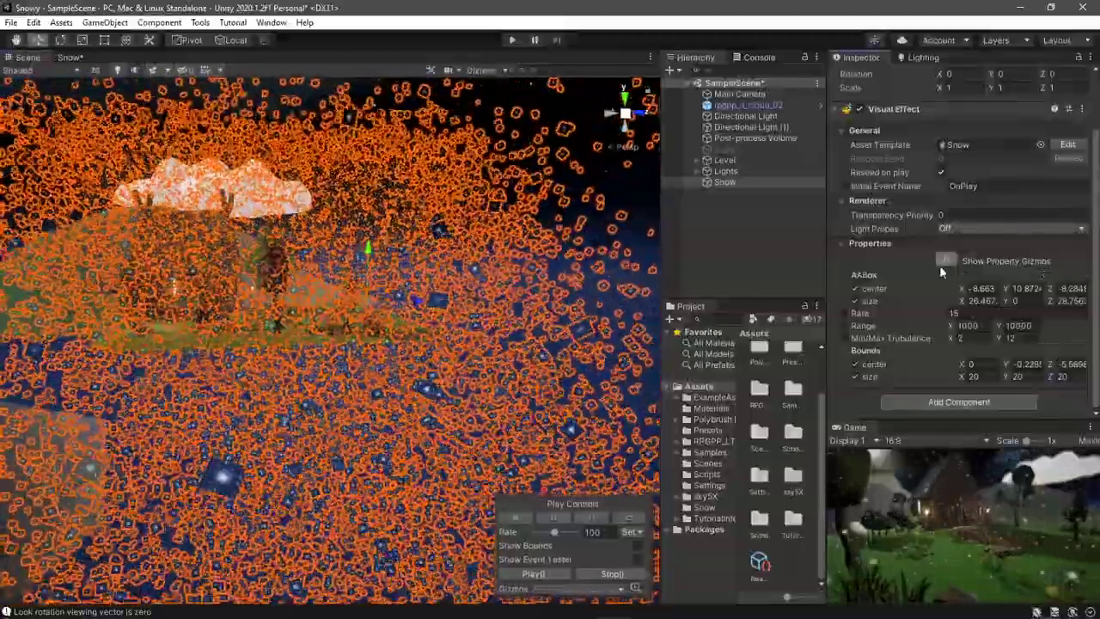
click(70, 58)
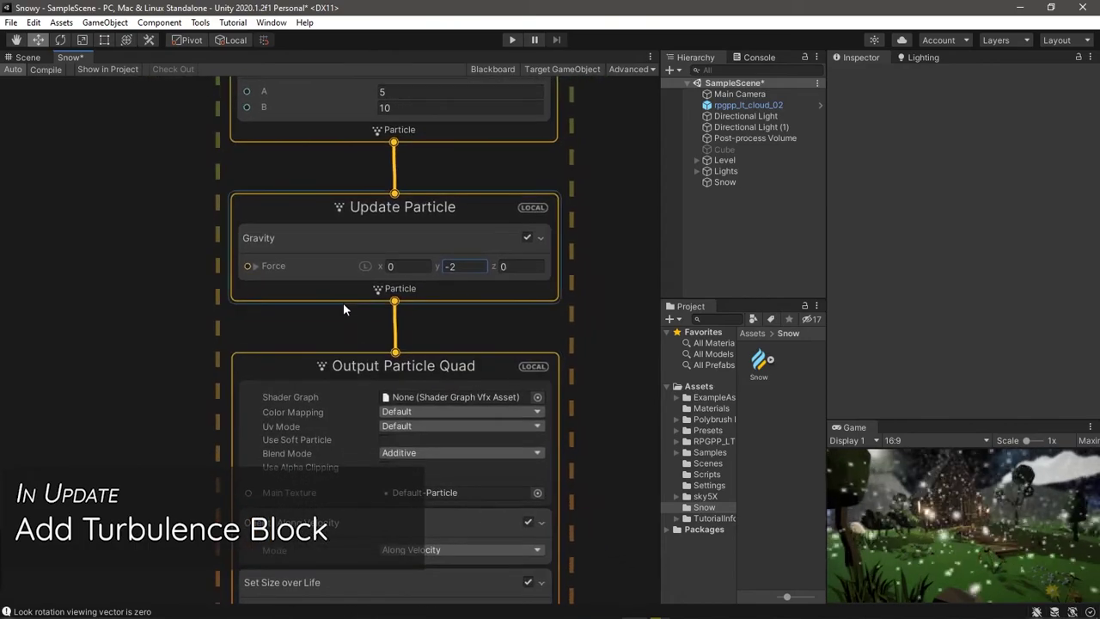
- Add a Turbulence (Force) block to Update Particle and set its Mode to Absolute
click(334, 292)
key(space)
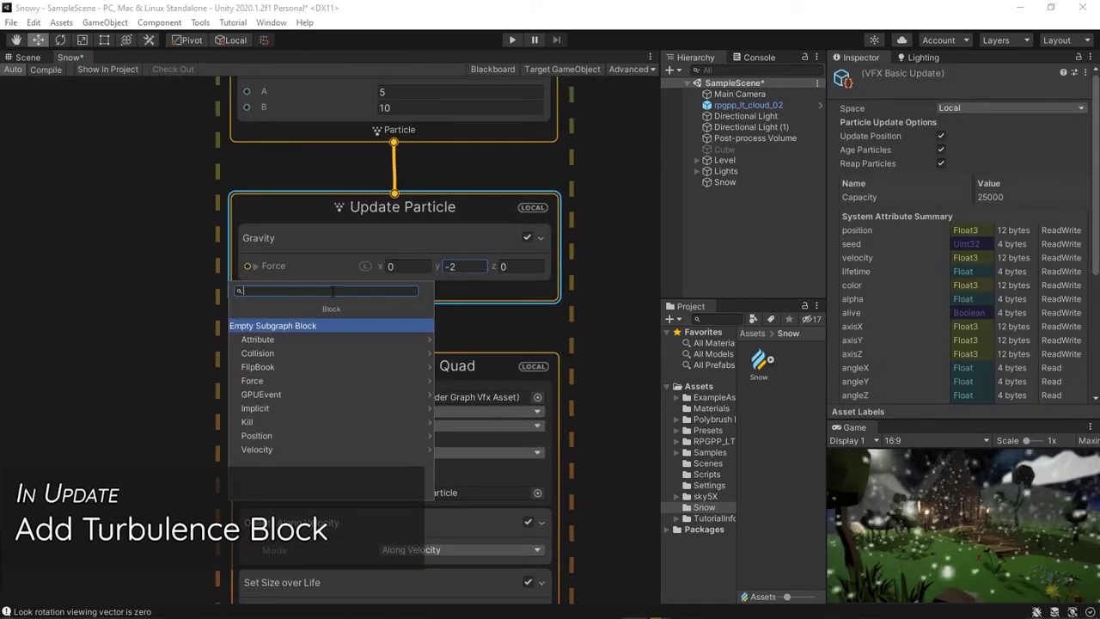
text(turb)
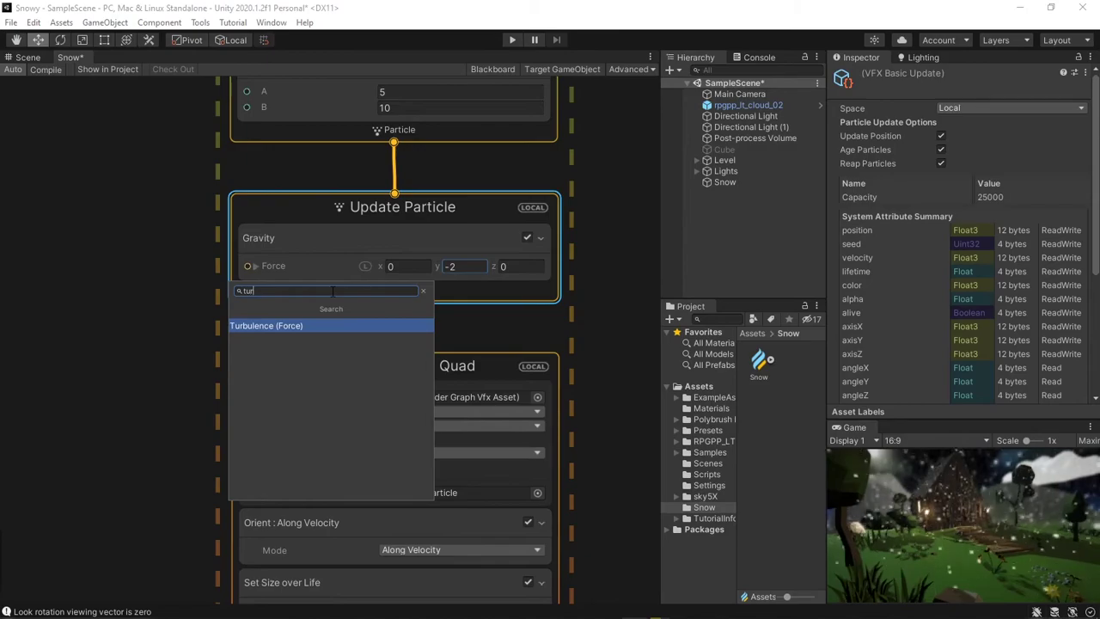
key(Return)
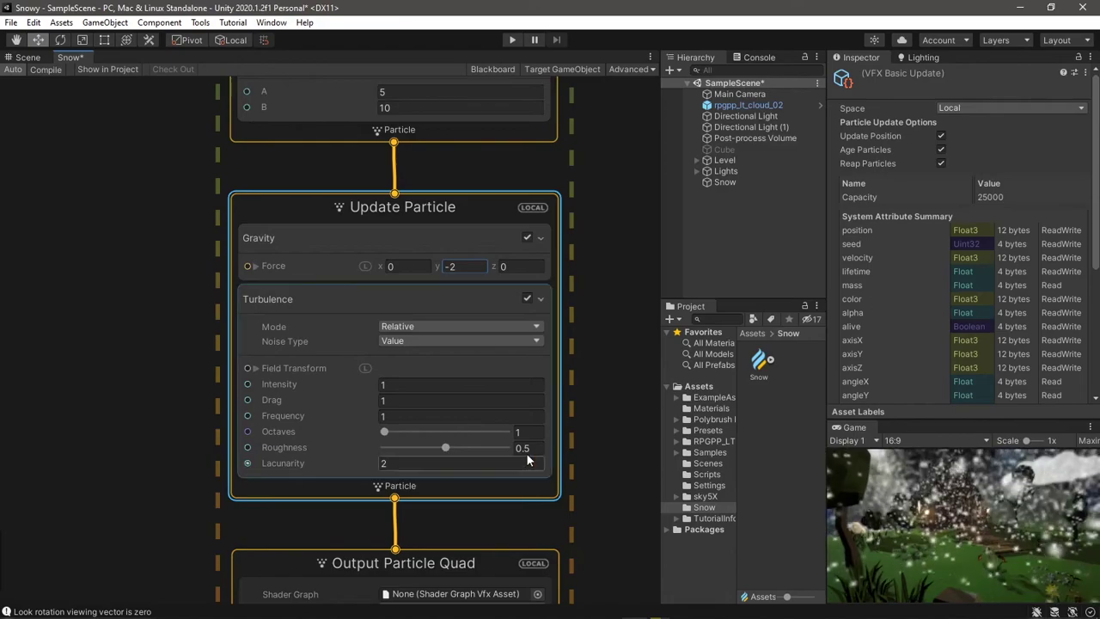
click(437, 326)
click(436, 341)
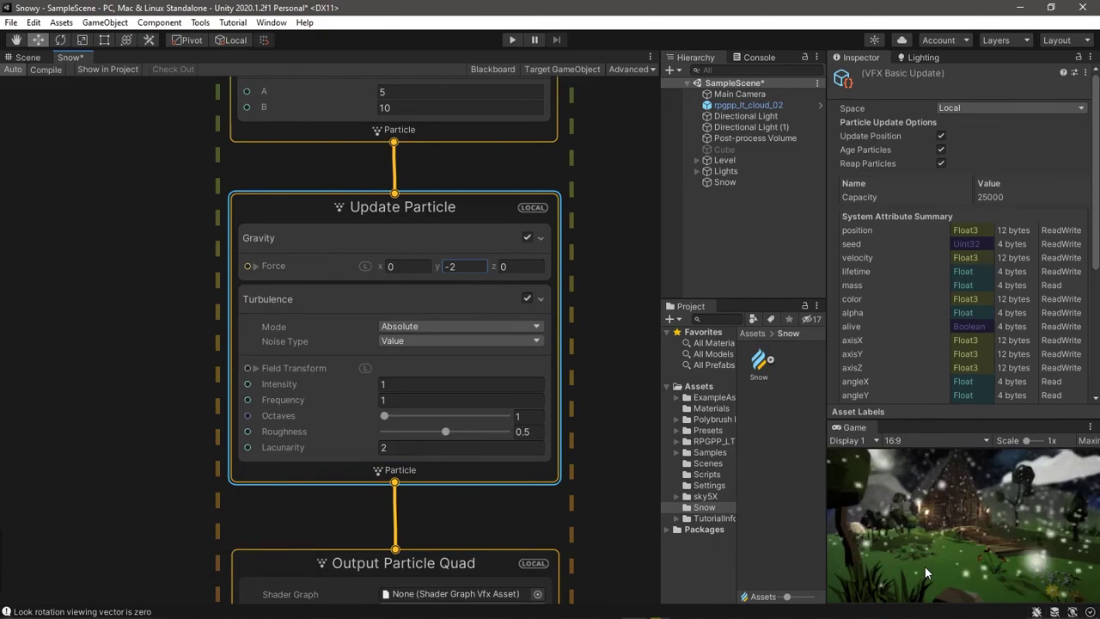
click(408, 447)
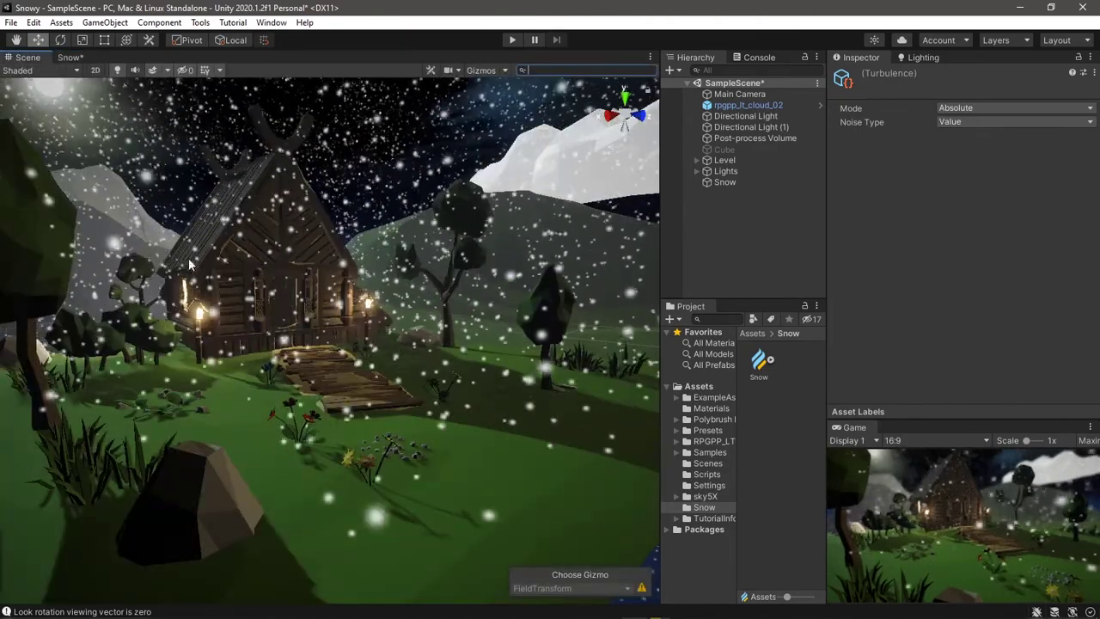
- Set Lacunarity to 10 and compare the snowfall with Turbulence disabled, then re-enabled
scroll(426, 363, down, 3)
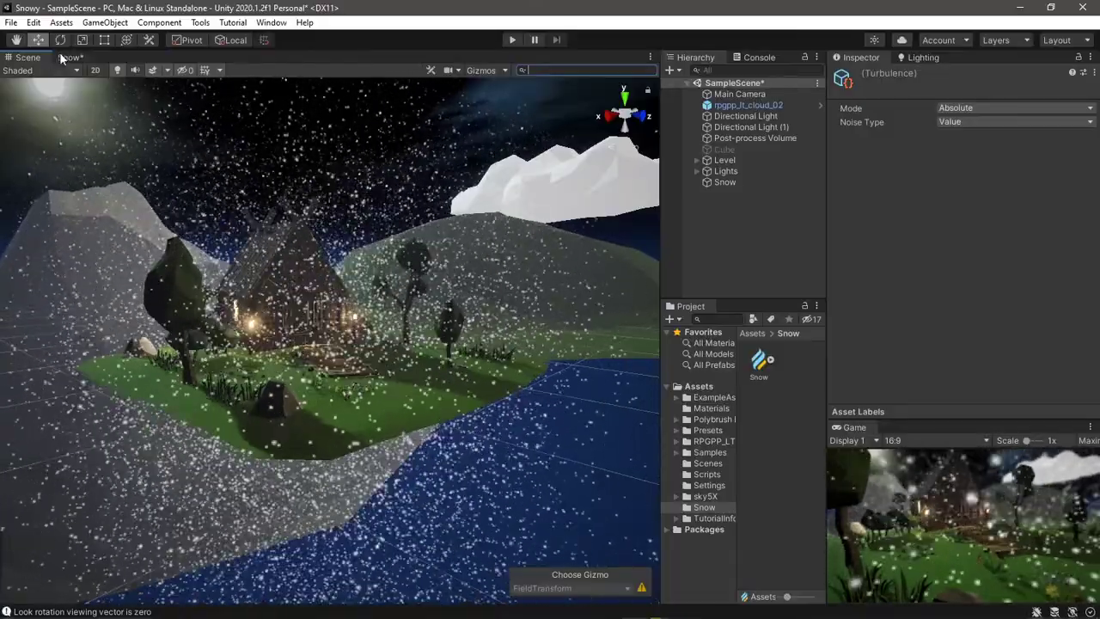
click(60, 55)
click(528, 298)
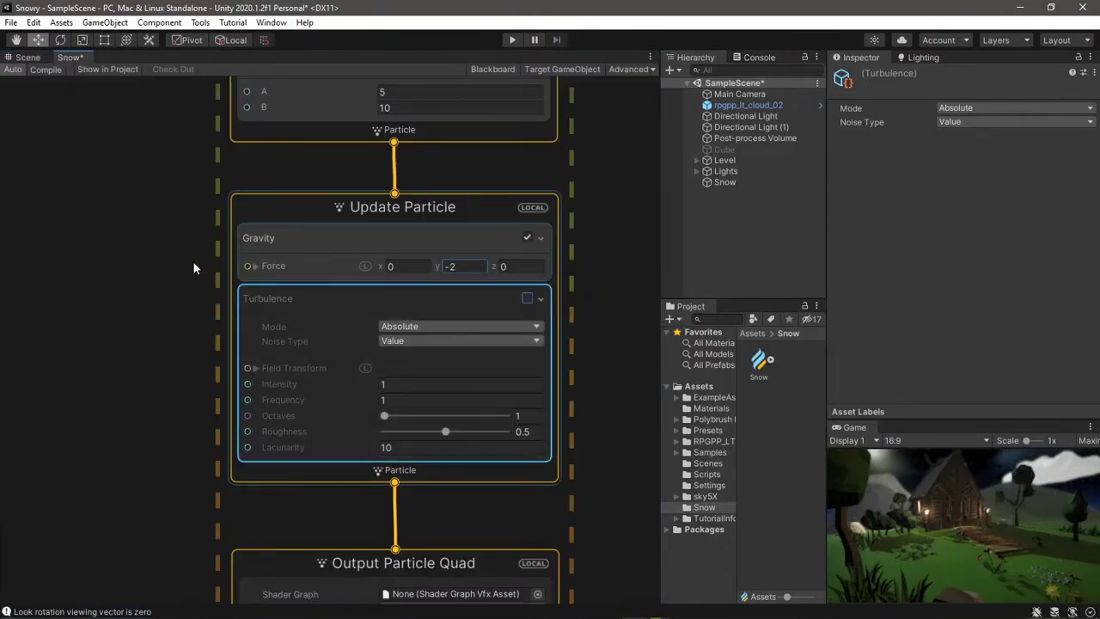
click(28, 57)
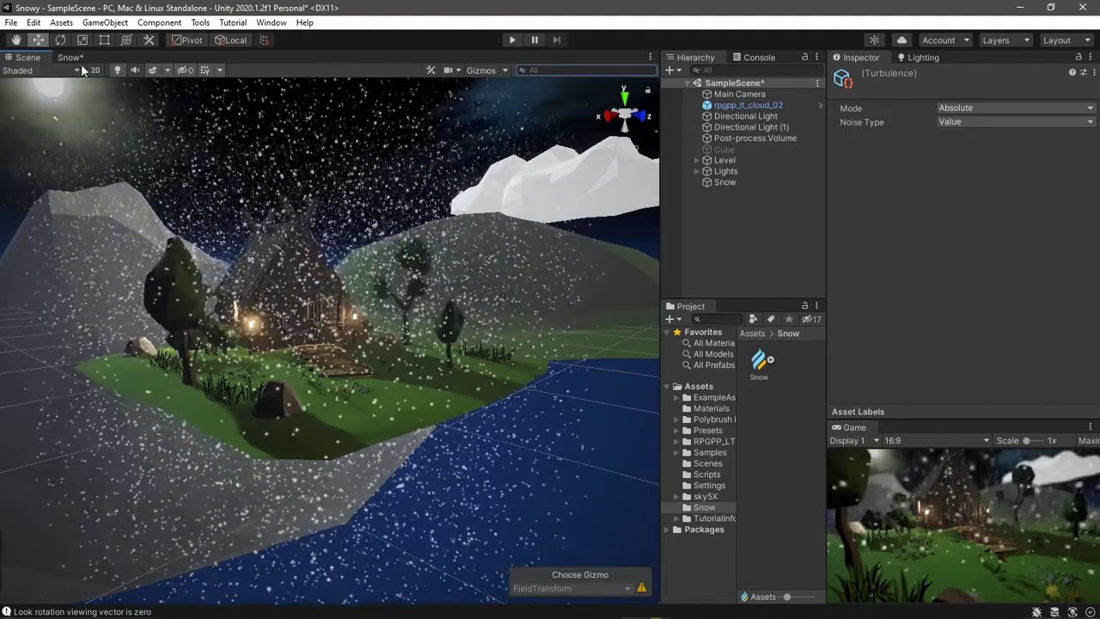
click(70, 58)
click(525, 299)
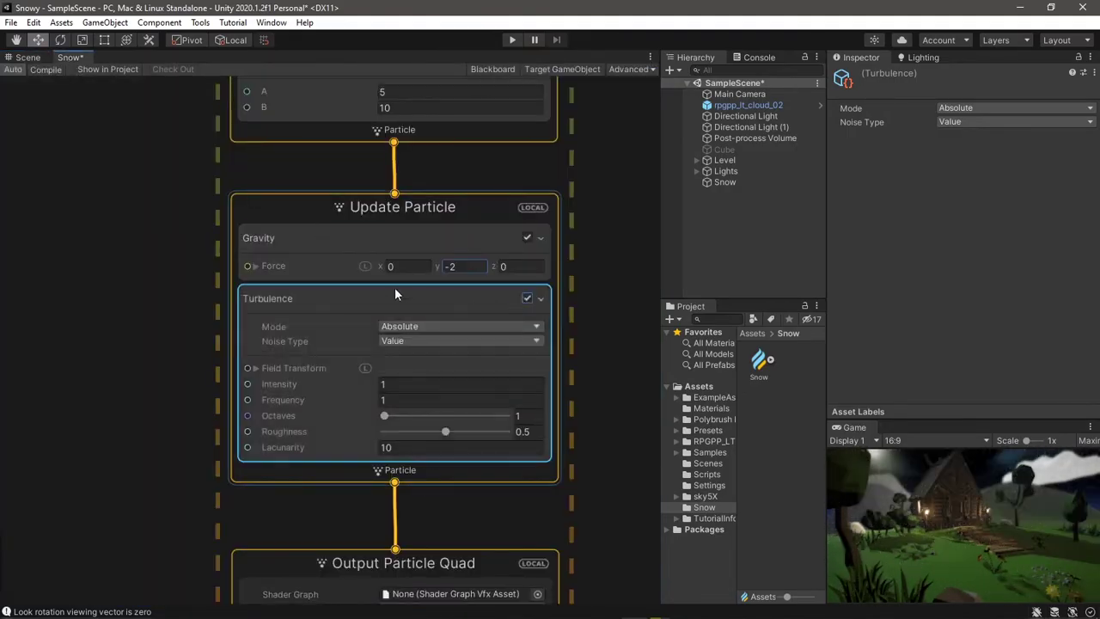
click(20, 60)
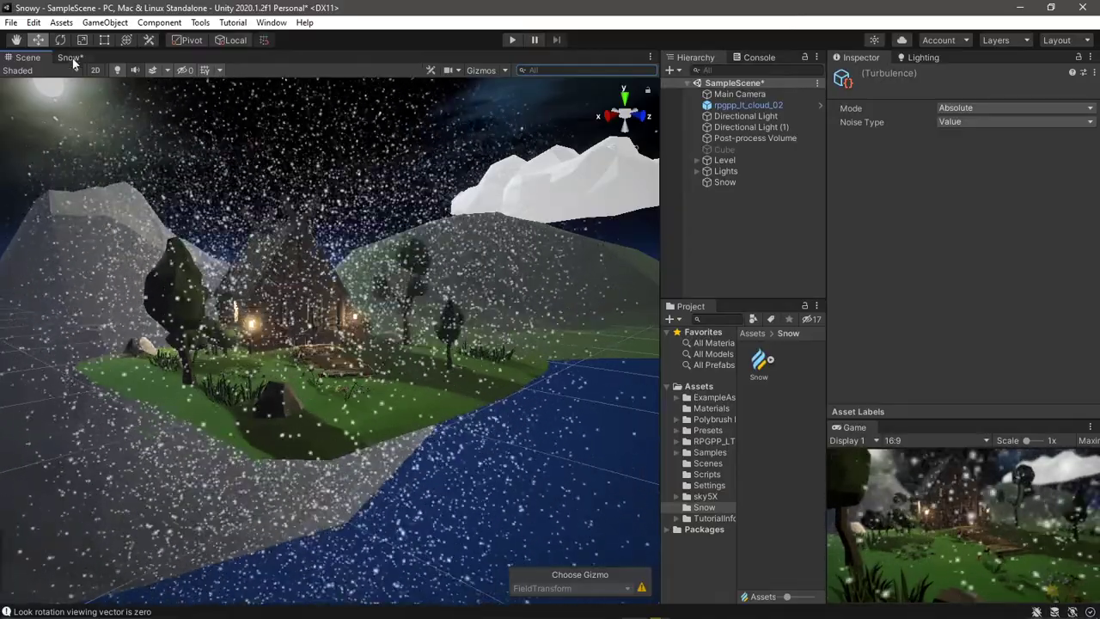
click(72, 58)
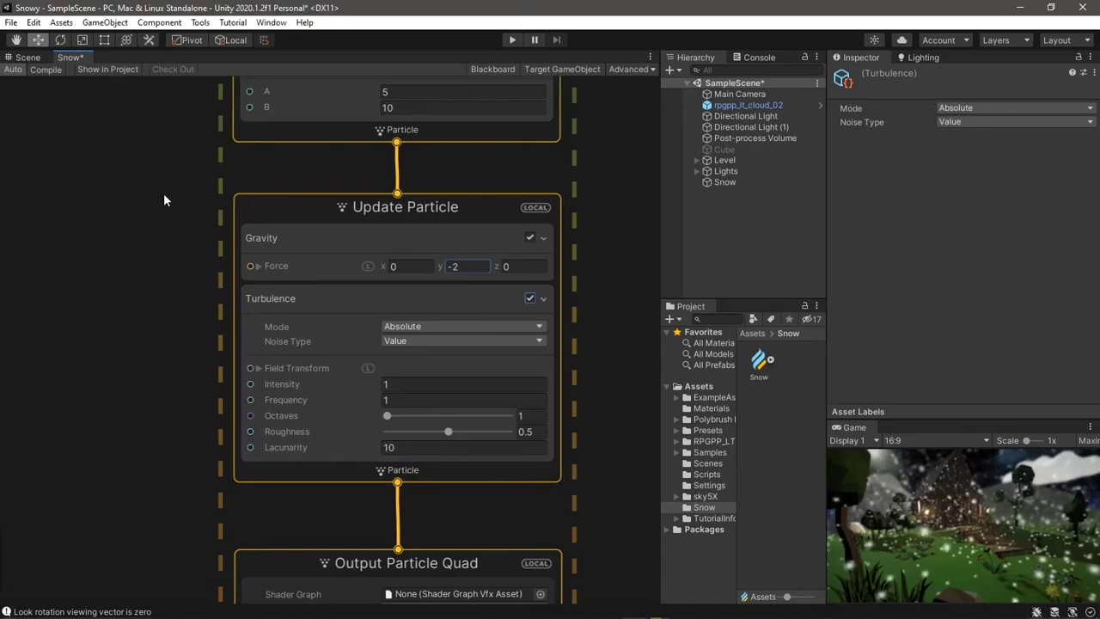
middle_drag(165, 200, 170, 510)
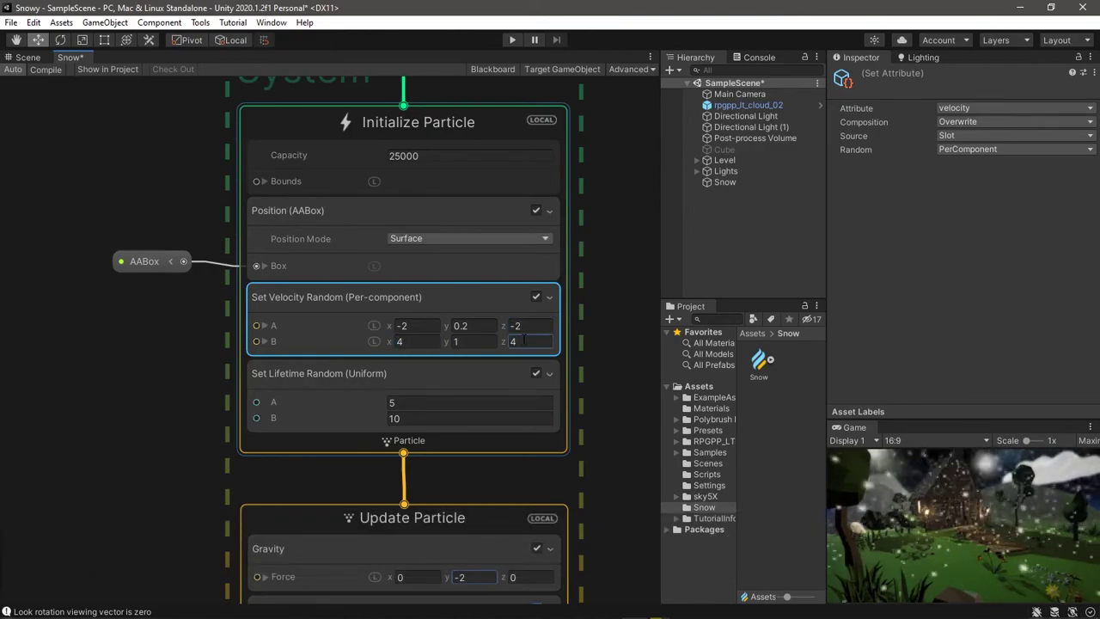
- Check the snowfall in the Scene, then set Set Velocity Random A y to -3 and B y to 0
click(34, 60)
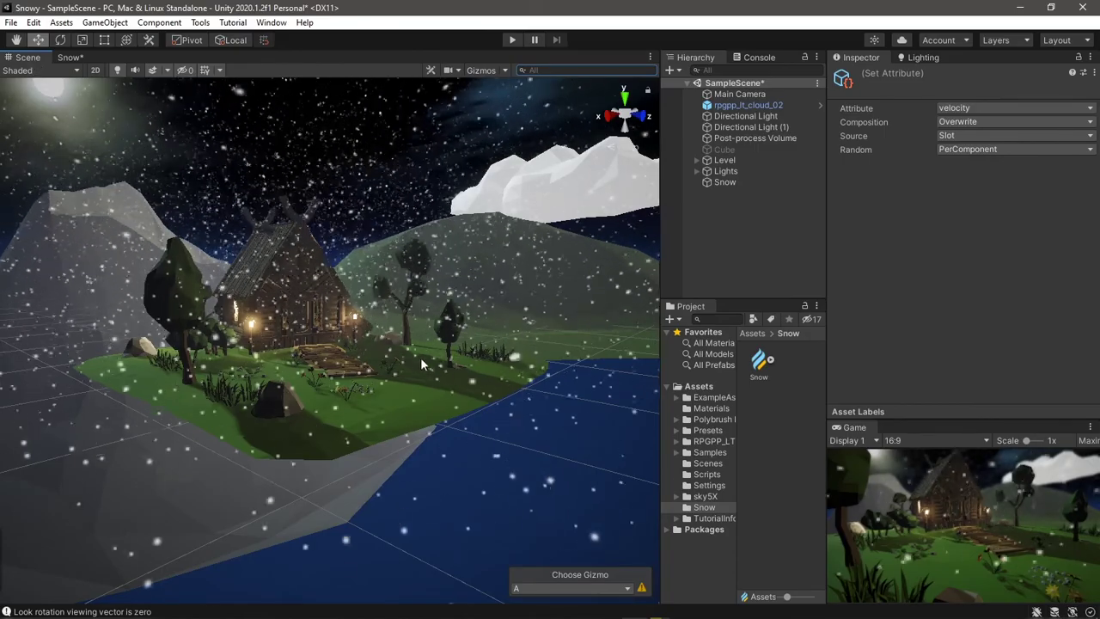
mouse_move(446, 362)
right_down()
mouse_move(440, 329)
mouse_move(206, 161)
right_up()
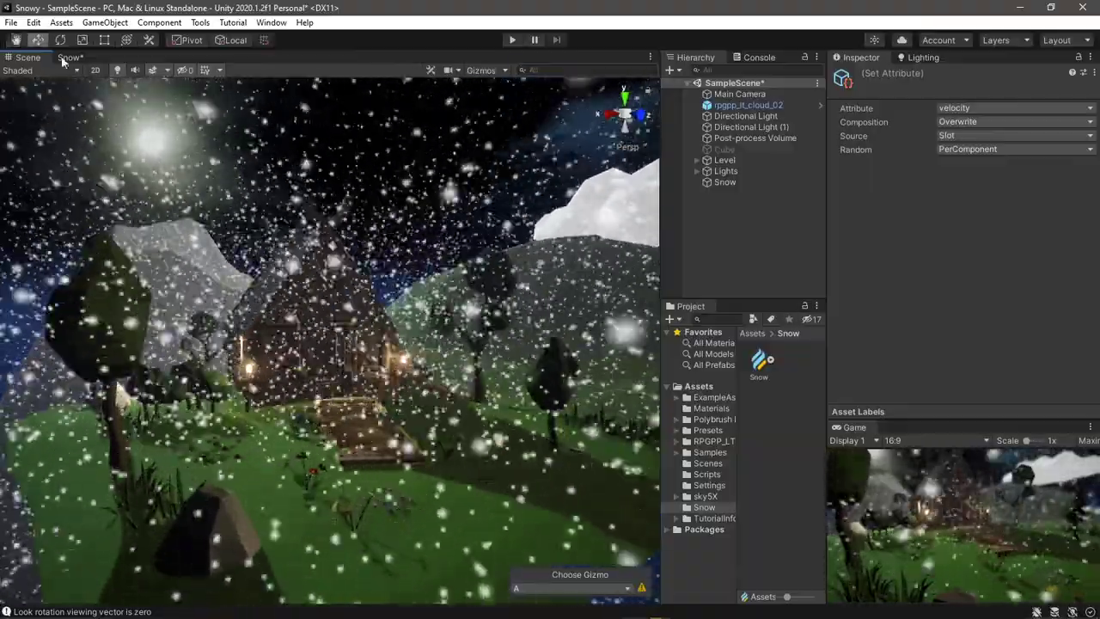
click(70, 57)
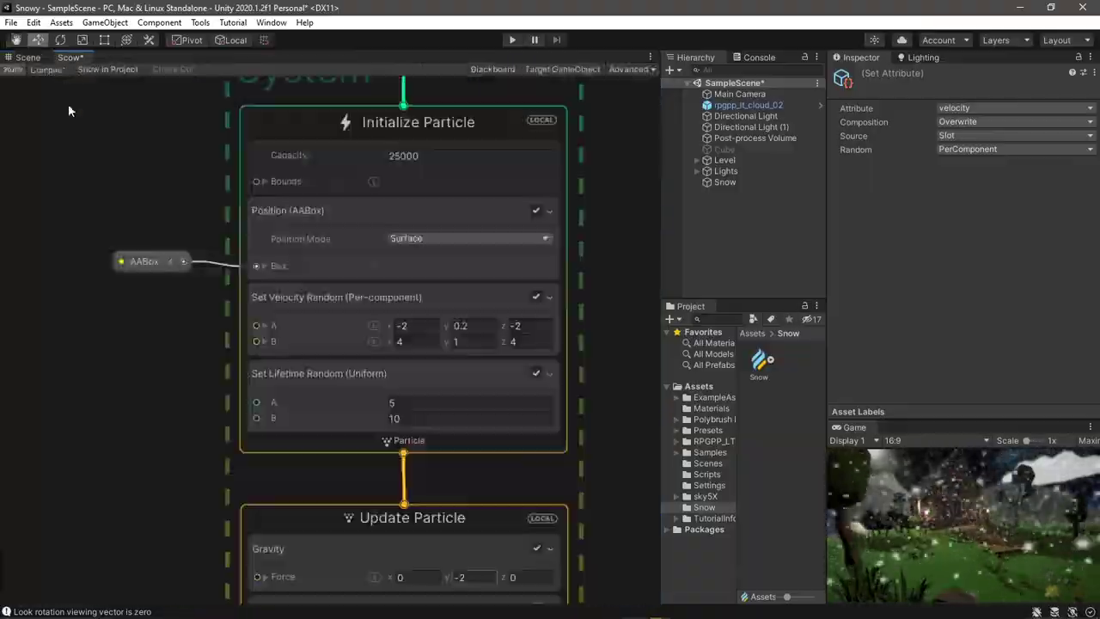
click(473, 325)
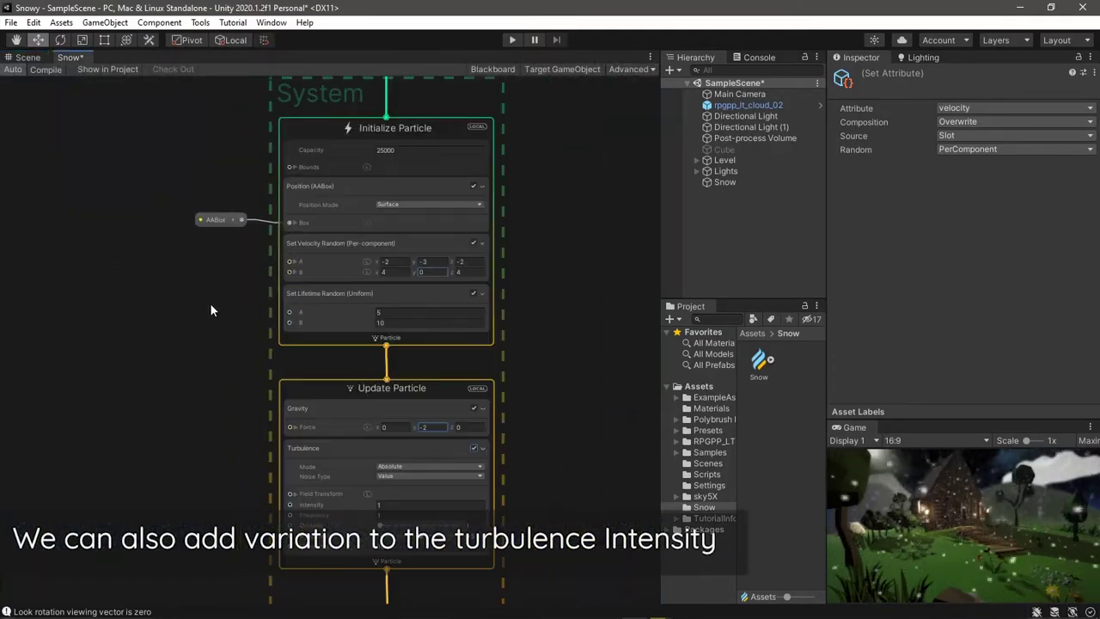
- Create an exposed Vector2 parameter named Min/Max Trubulence with value (2, 12)
middle_drag(181, 318, 340, 255)
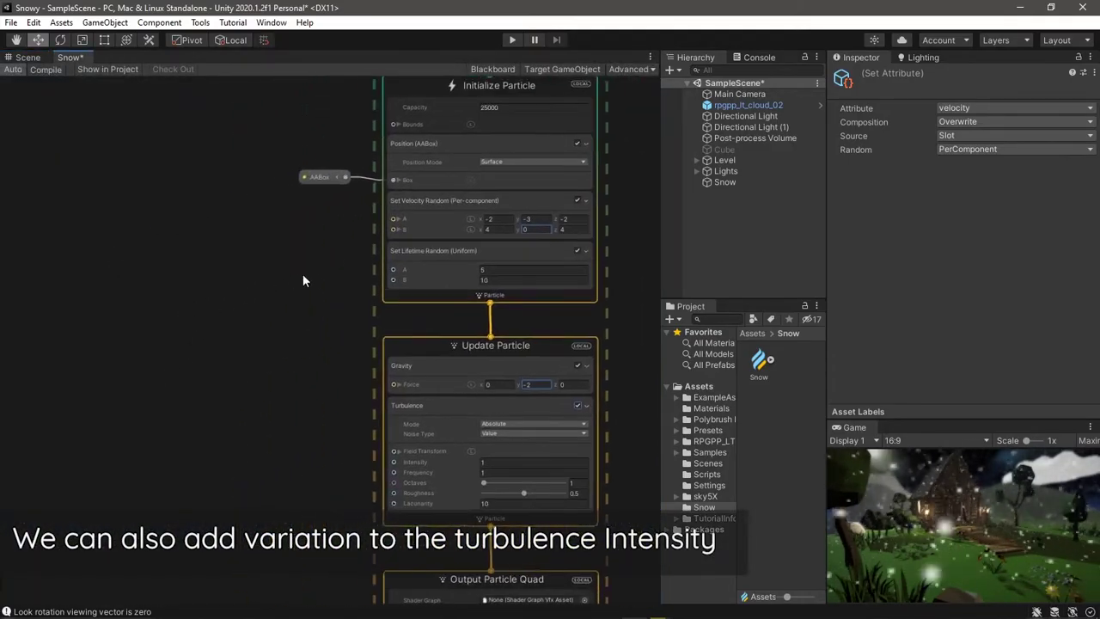
click(494, 68)
click(197, 92)
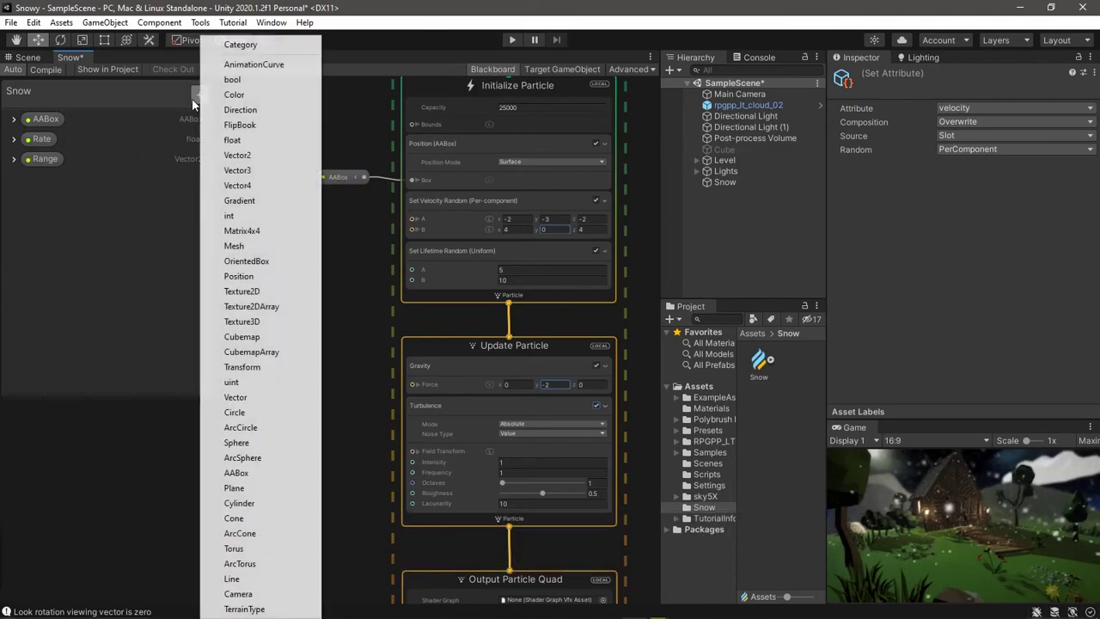
click(248, 156)
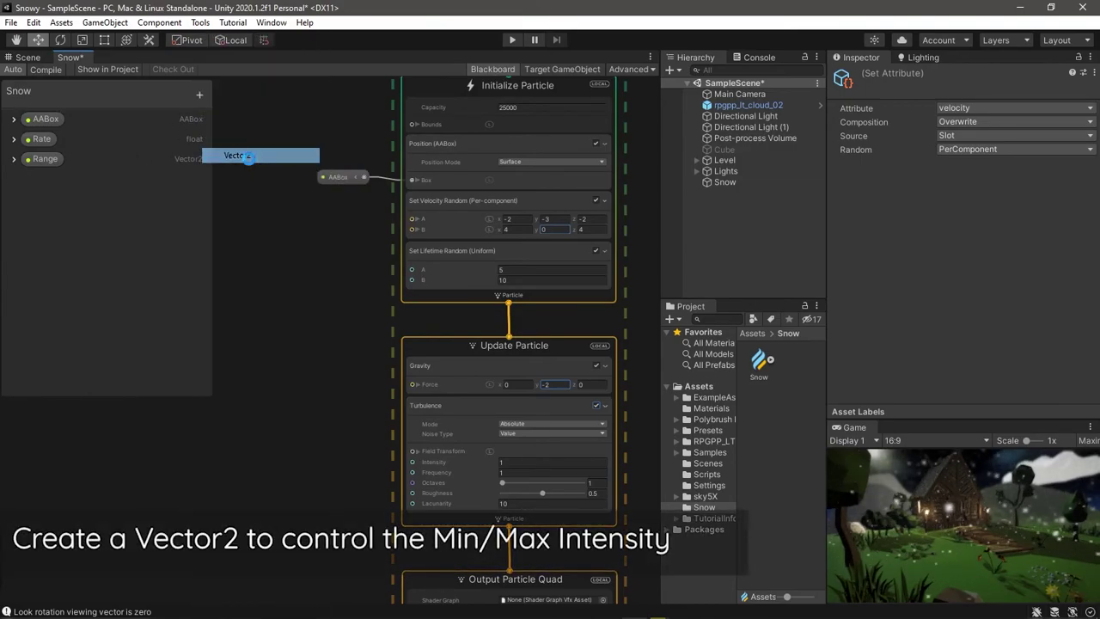
click(14, 179)
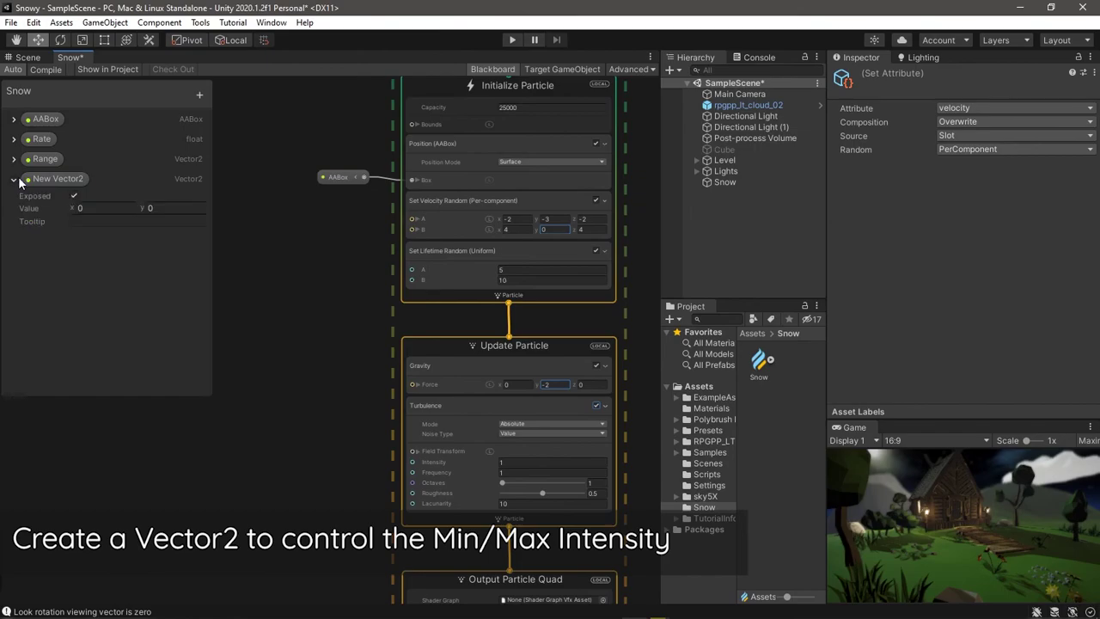
double_click(45, 183)
text(Min/Max)
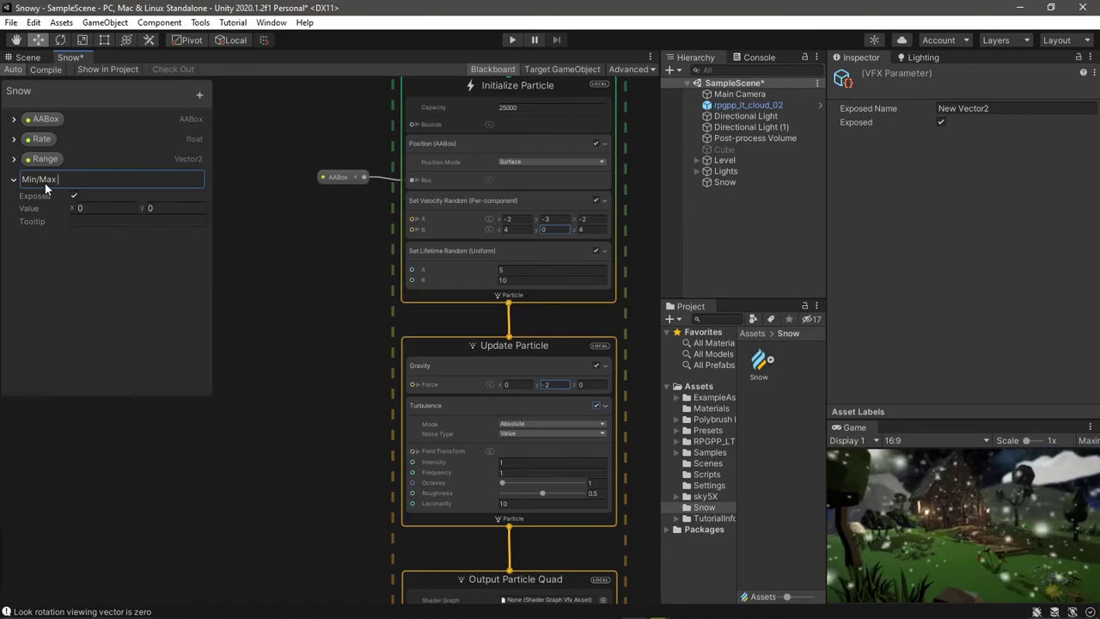
text(ubulence)
key(Return)
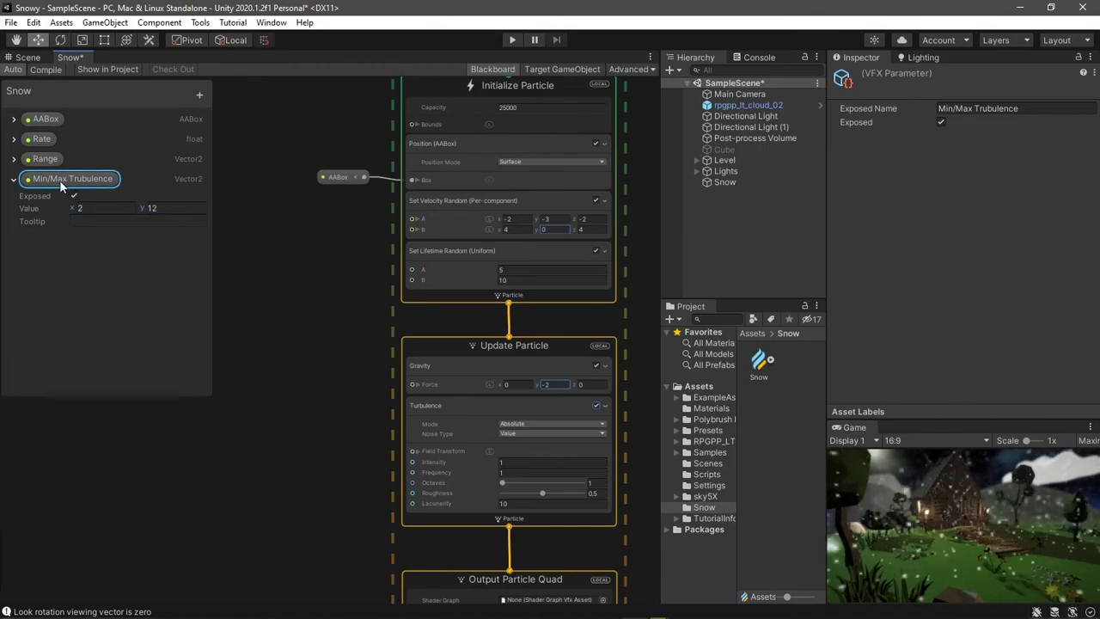
- Place the Min/Max Trubulence node in the graph and expose its x and y components
drag(242, 451, 242, 452)
scroll(328, 487, up, 2)
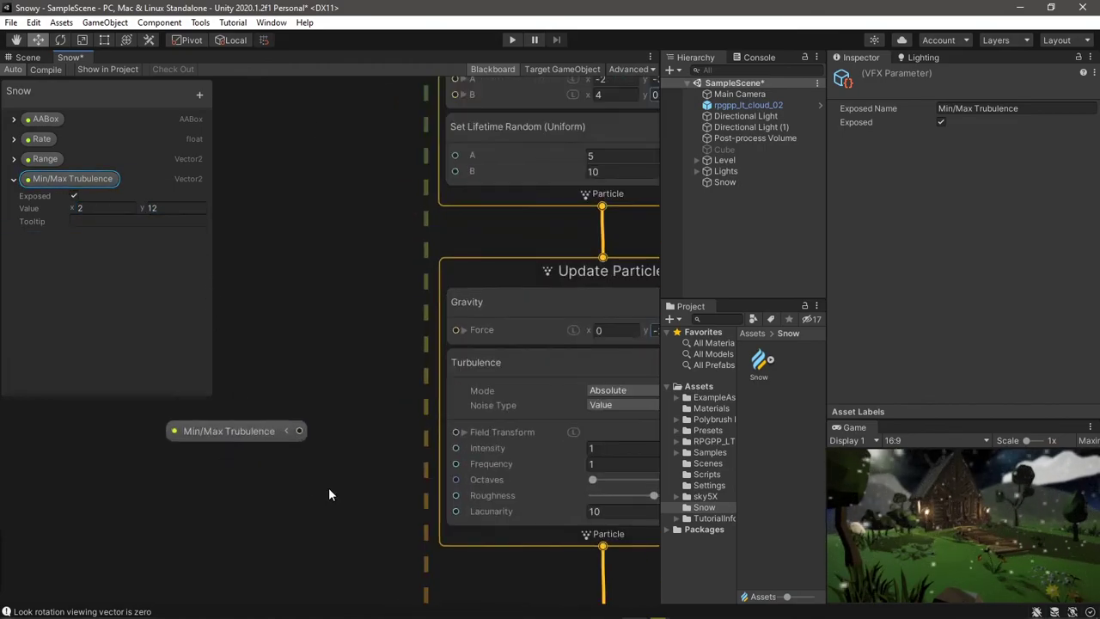
scroll(328, 488, up, 2)
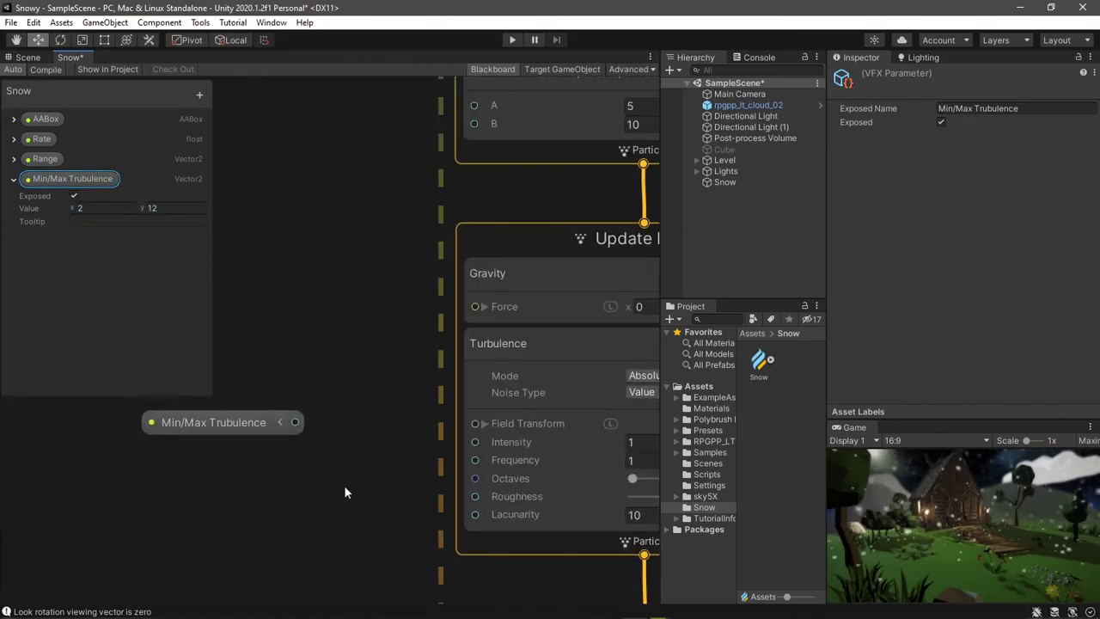
click(480, 69)
middle_drag(311, 365, 179, 305)
scroll(178, 295, down, 1)
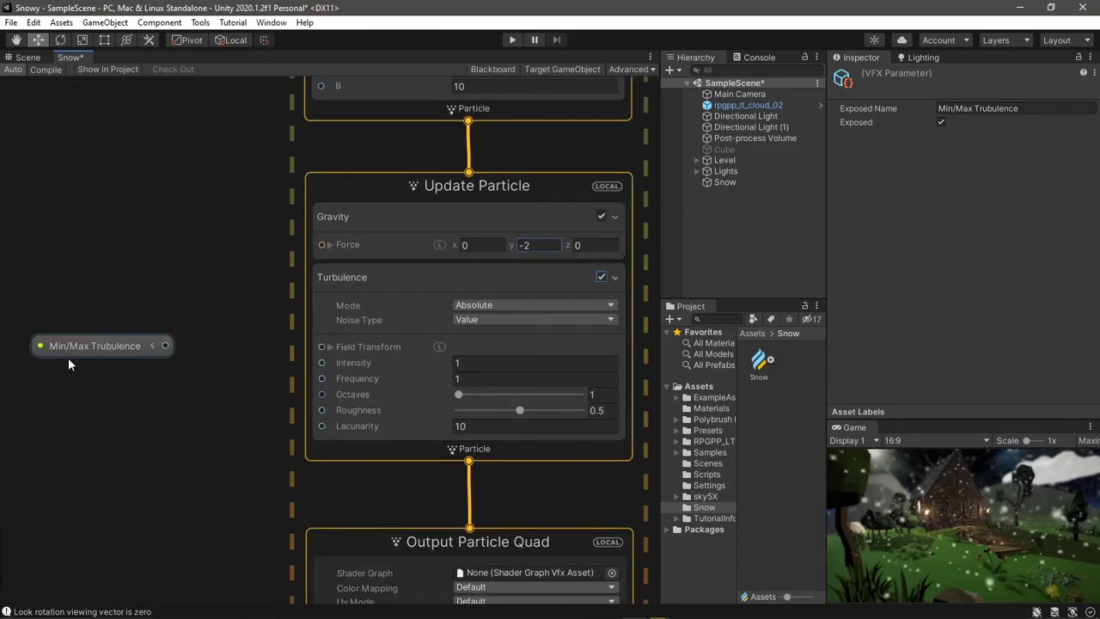
scroll(194, 343, down, 1)
scroll(246, 388, down, 1)
drag(198, 339, 83, 340)
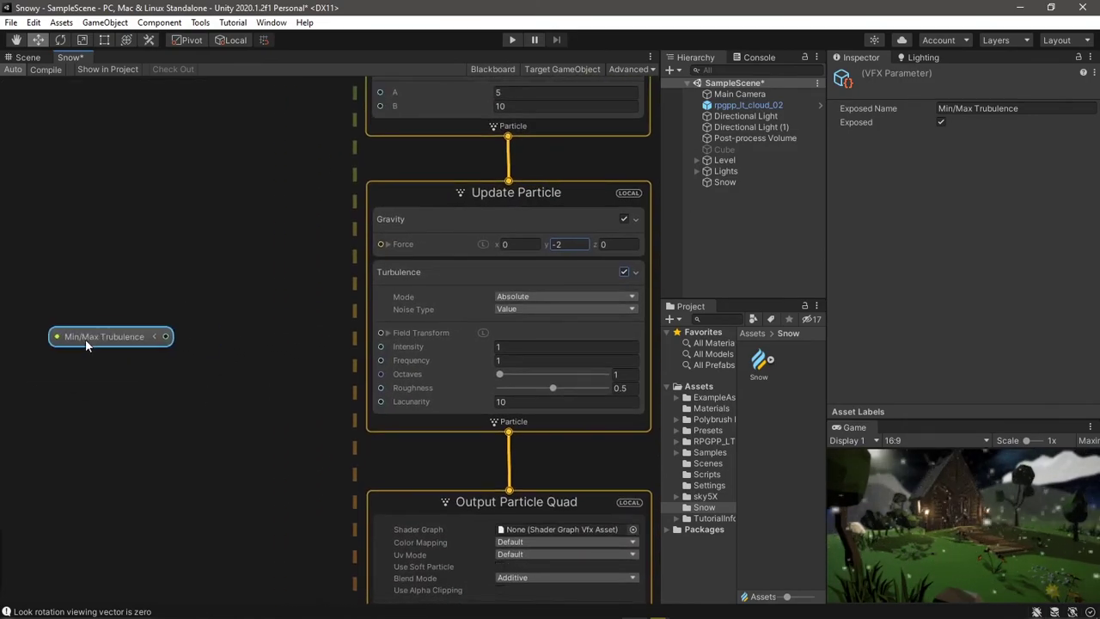
click(131, 335)
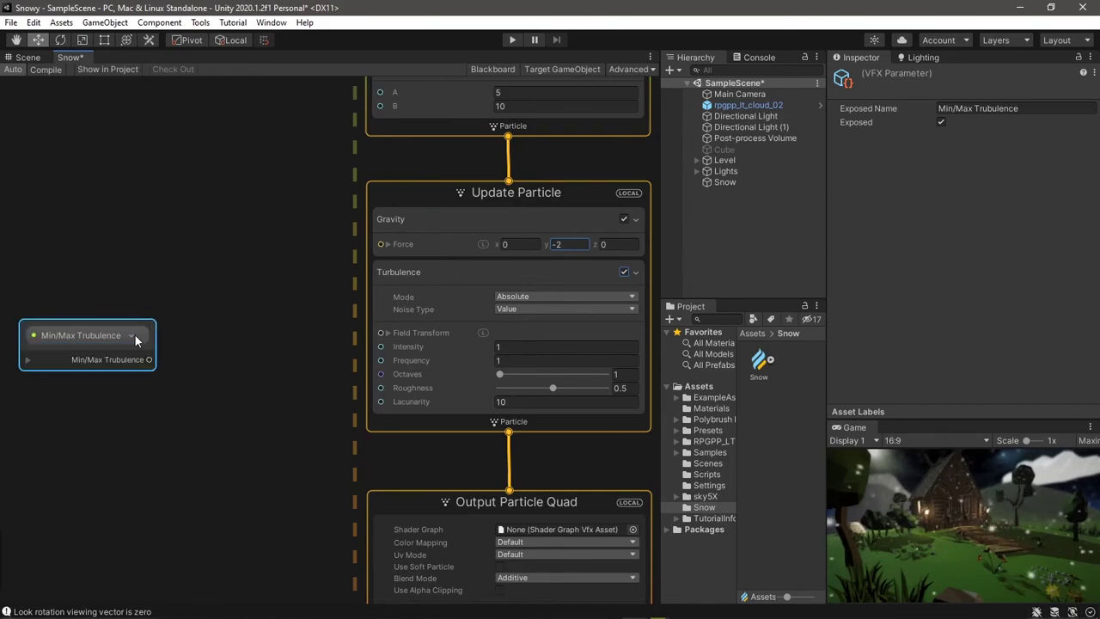
click(27, 359)
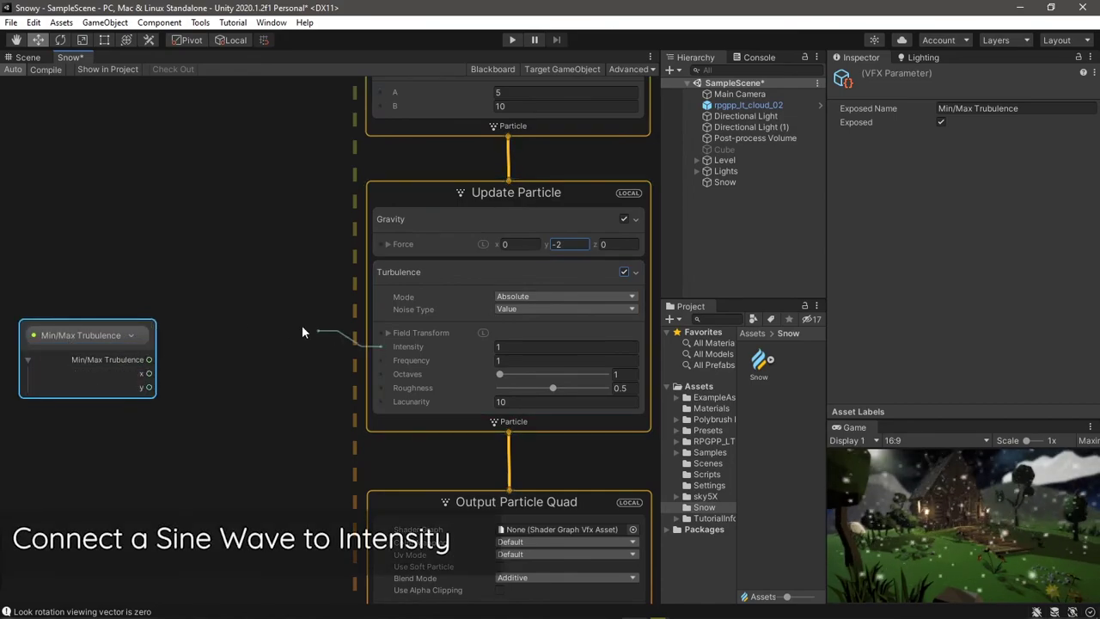
- Add a Sine Wave node using Min/Max Trubulence x as Min and y as Max
key(space)
text(sin)
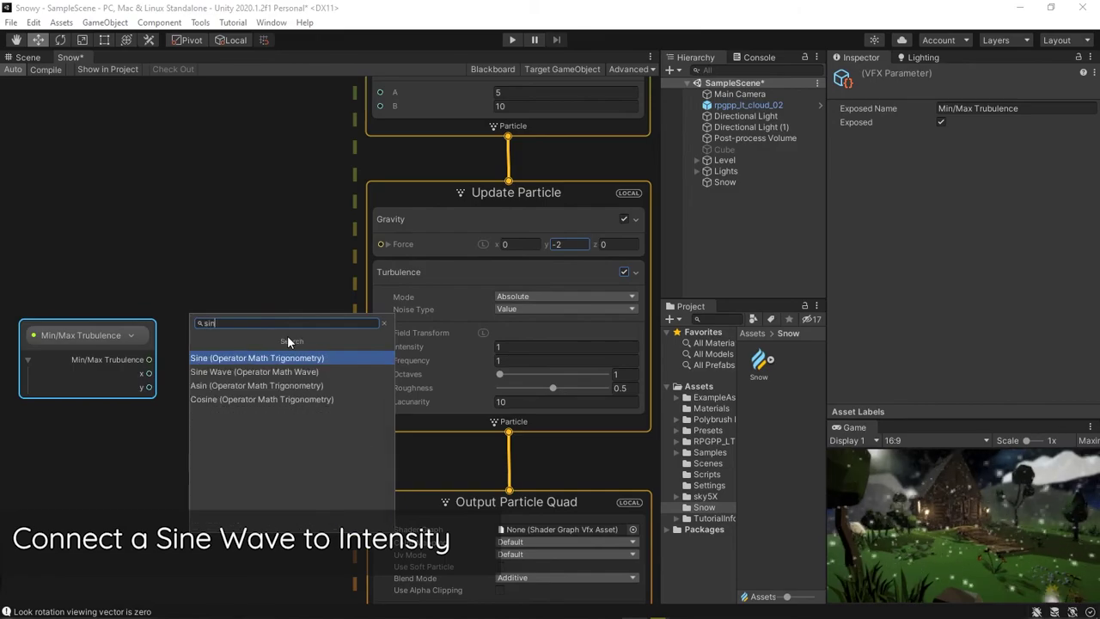
text(e wave)
key(Return)
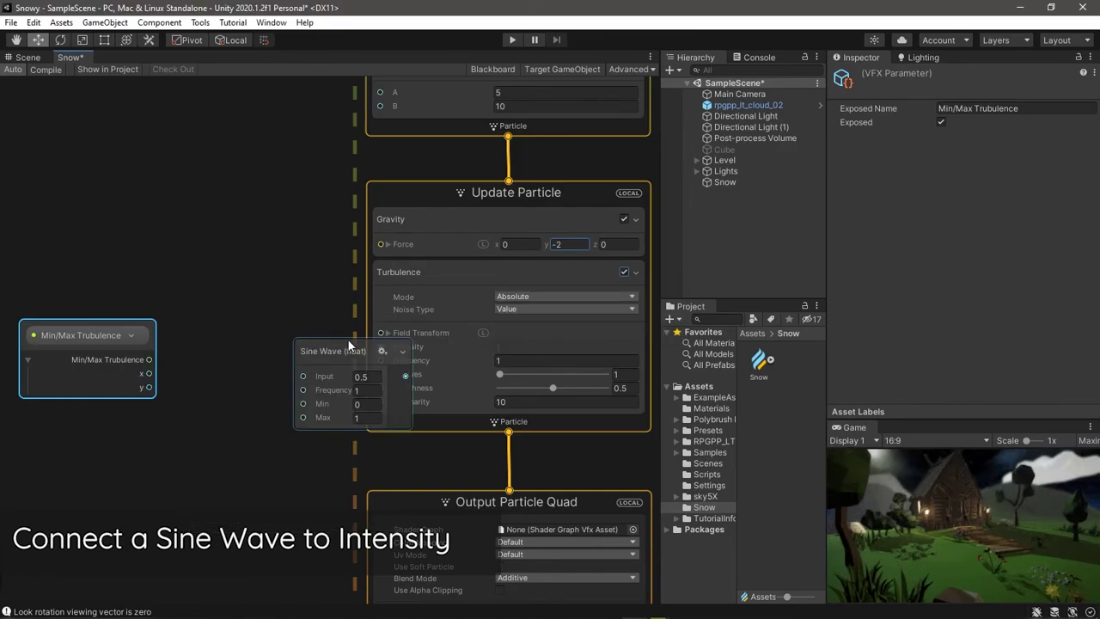
mouse_move(339, 341)
mouse_down()
mouse_move(255, 300)
mouse_move(264, 292)
mouse_up()
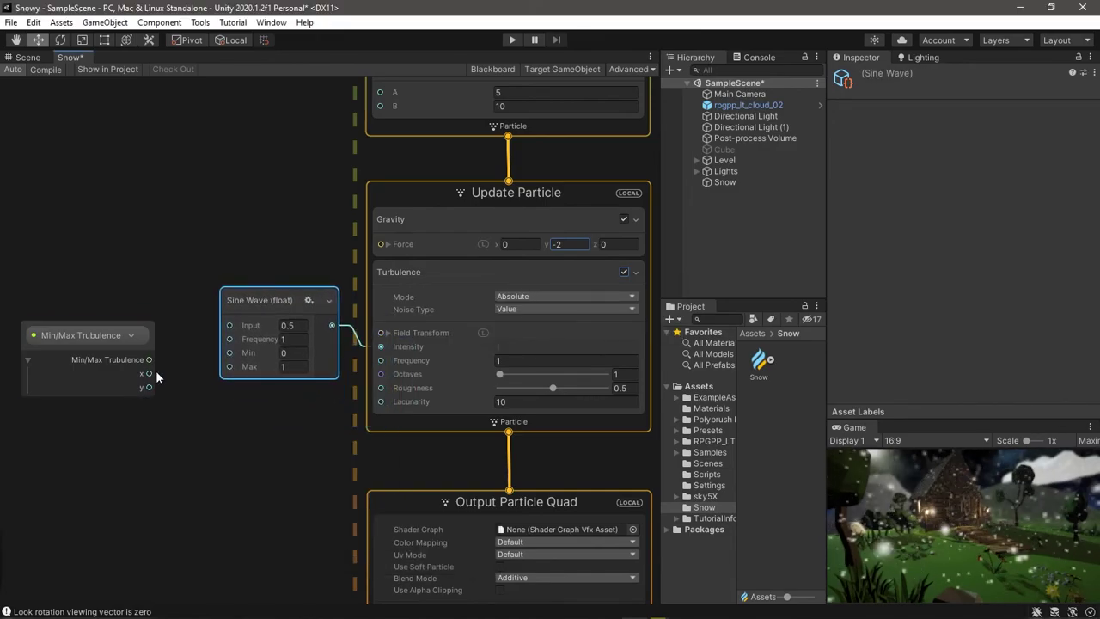
drag(147, 373, 229, 352)
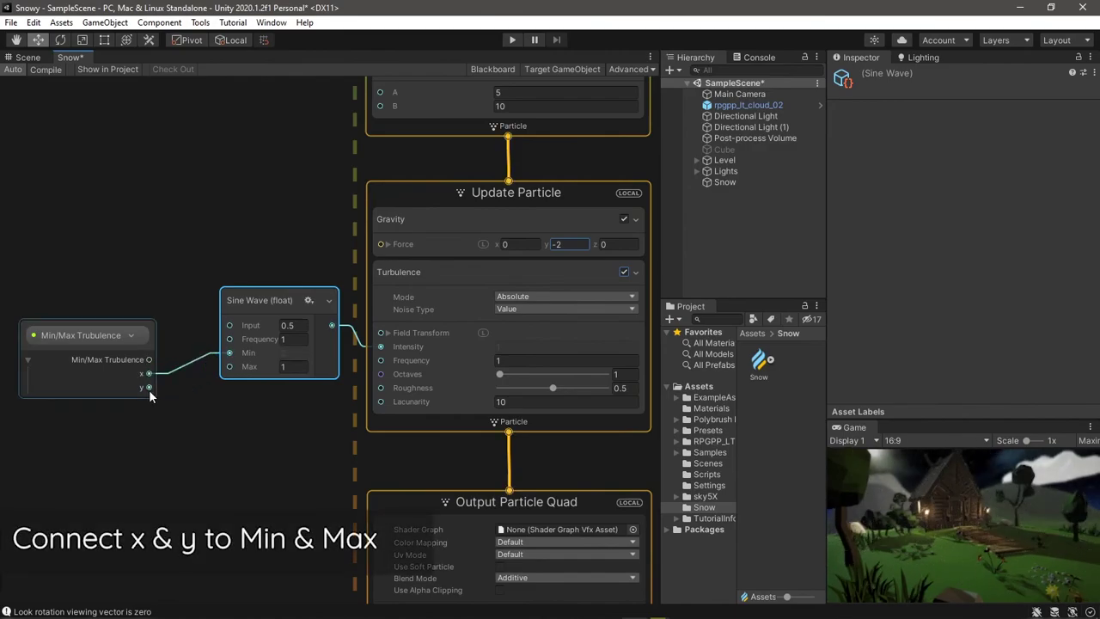
drag(143, 387, 229, 373)
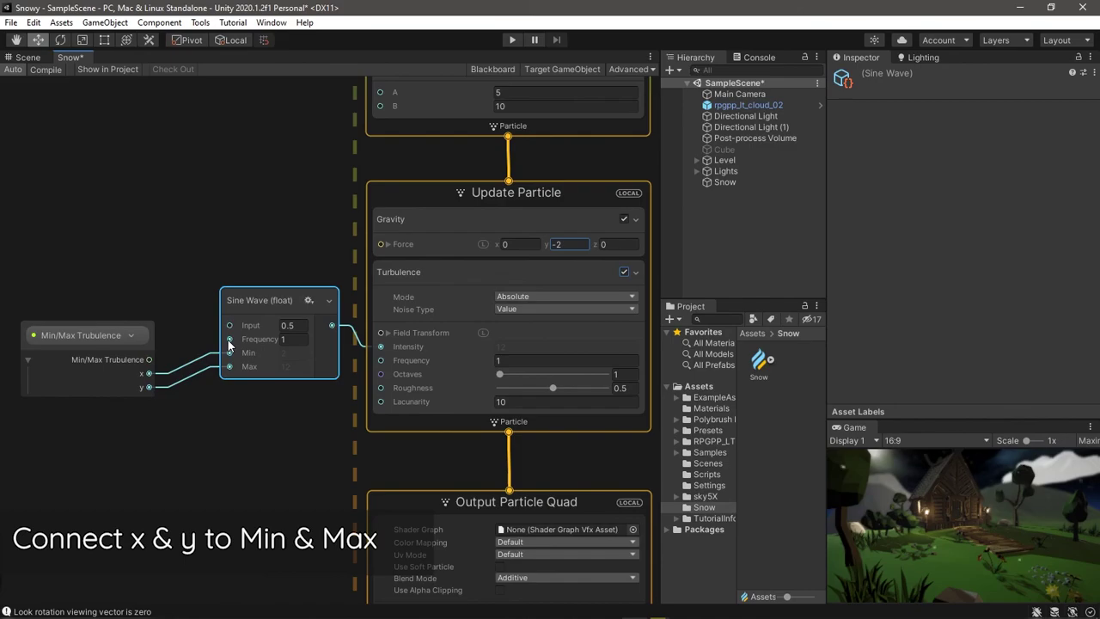
- Feed Total Time into the Sine Wave Input and set its Frequency to 0.5
drag(230, 325, 162, 284)
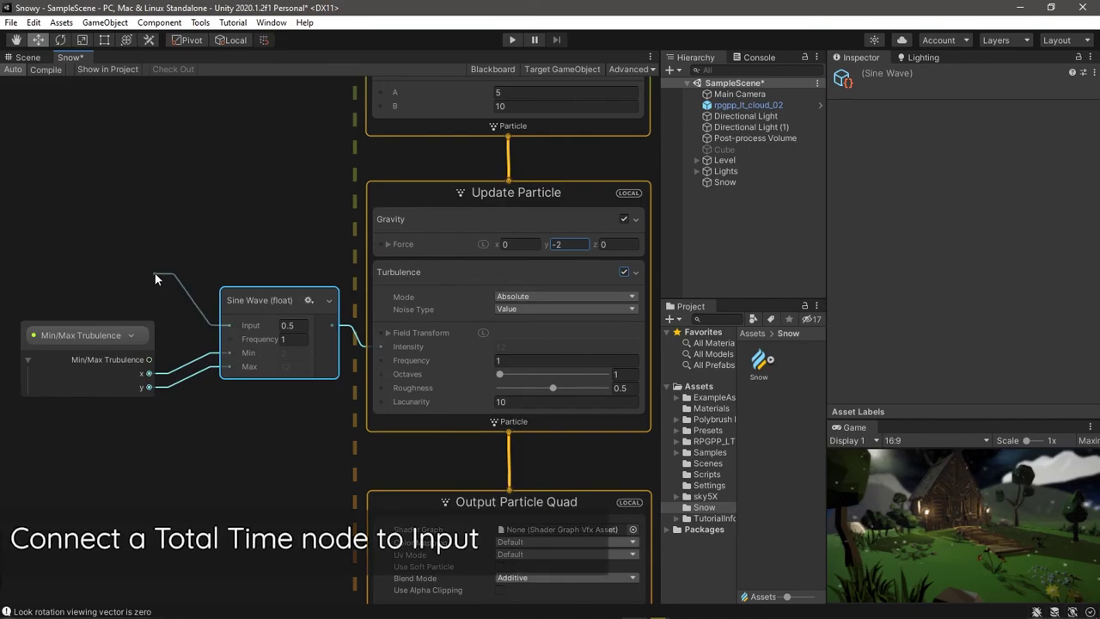
text(time)
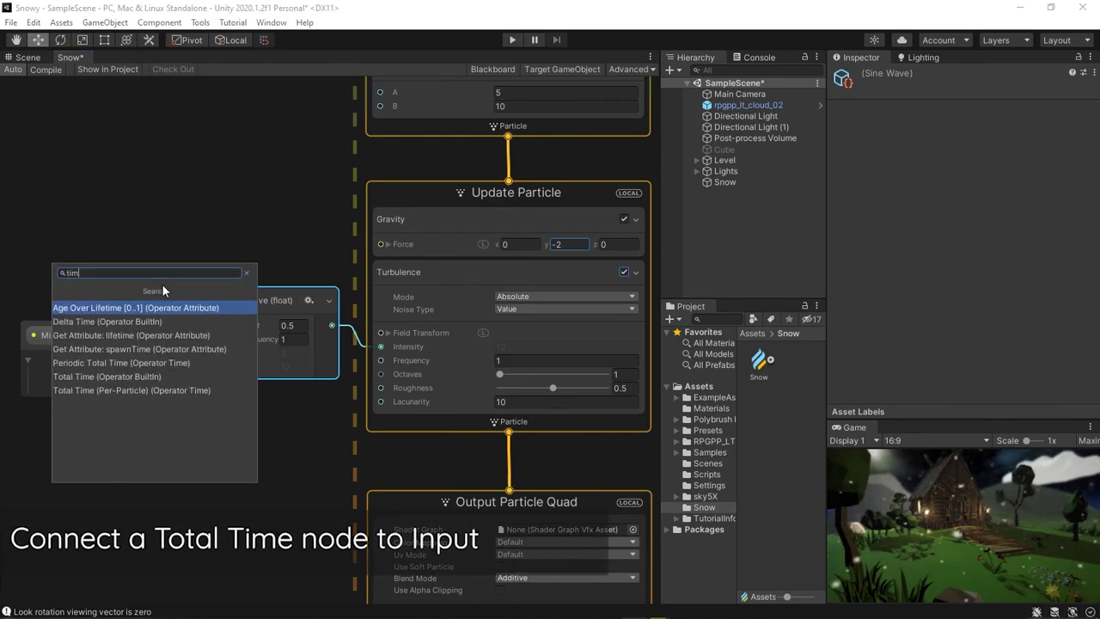
key(Down)
key(Down)
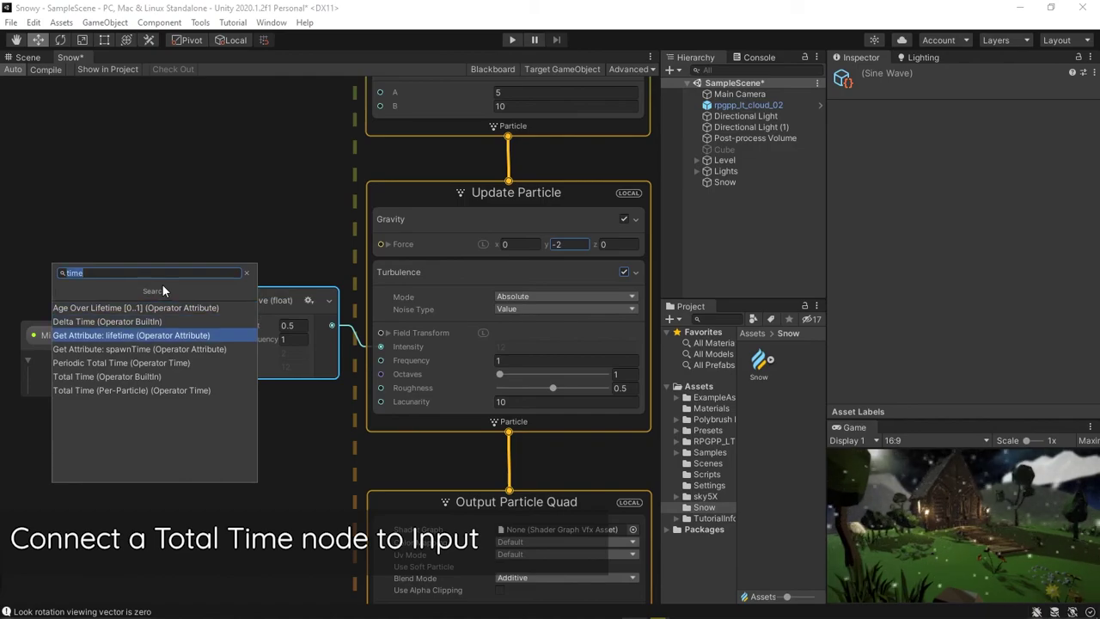
key(Down)
key(Down)
key(Down)
key(Return)
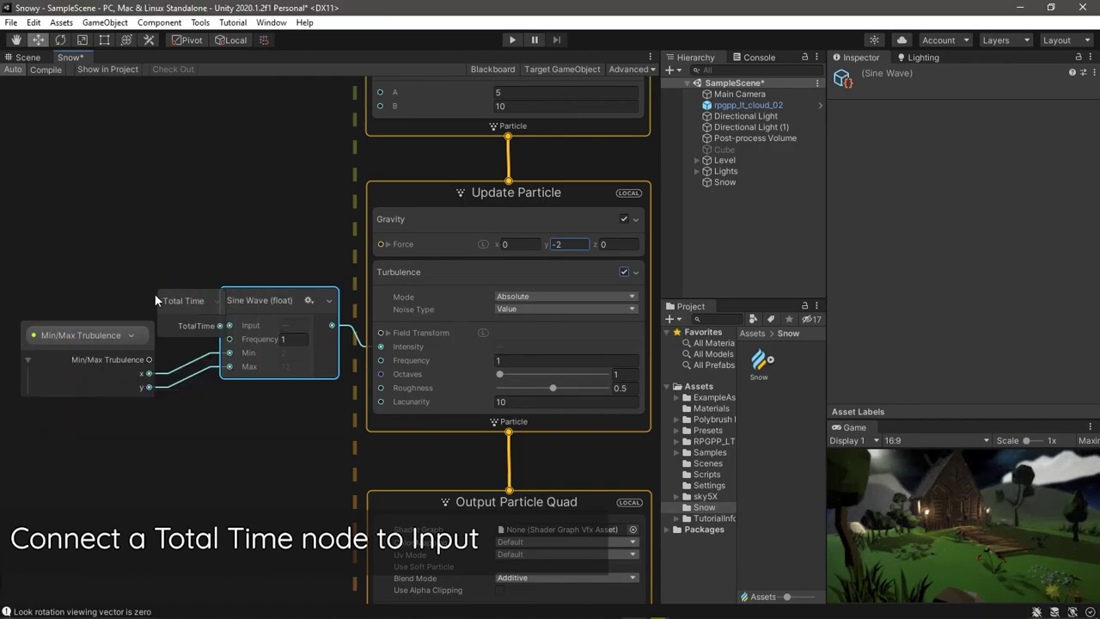
drag(162, 284, 104, 275)
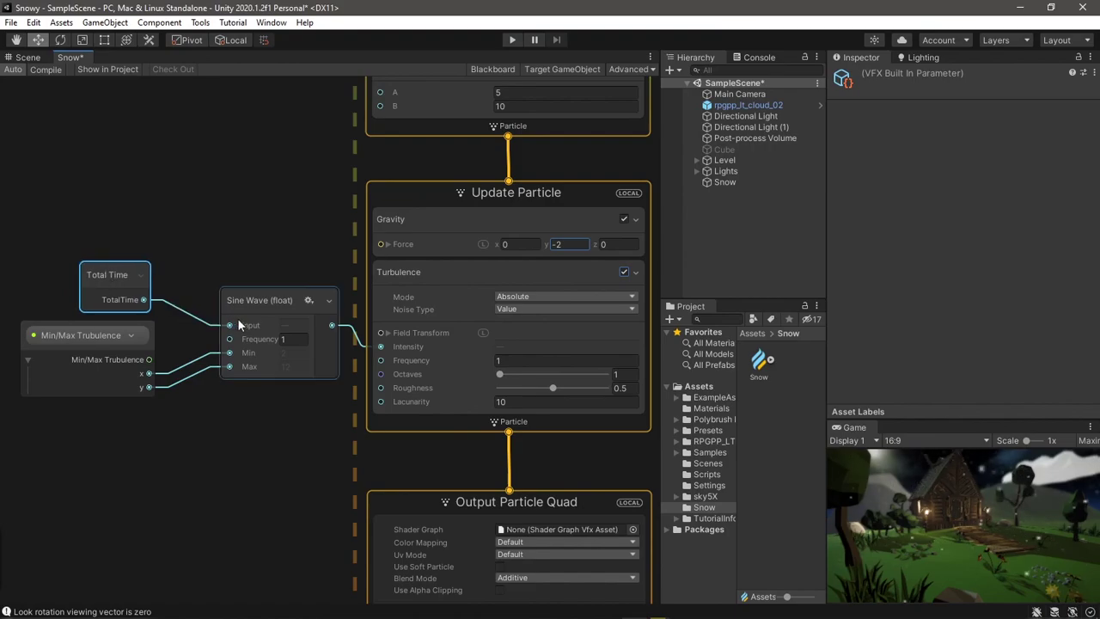
click(296, 338)
text(0.5)
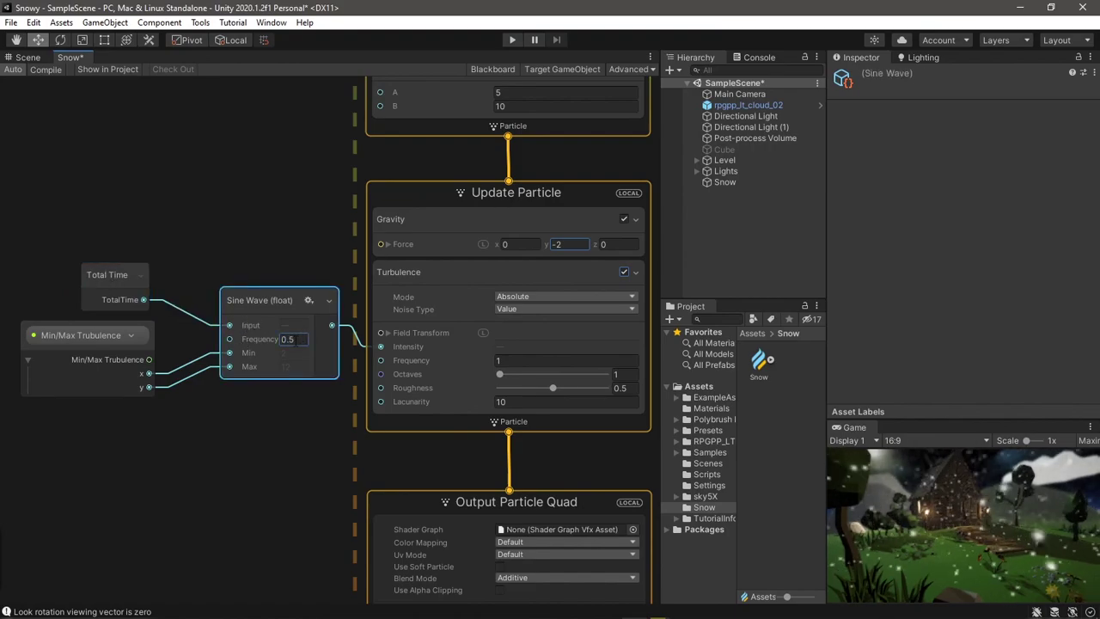
click(237, 145)
click(26, 59)
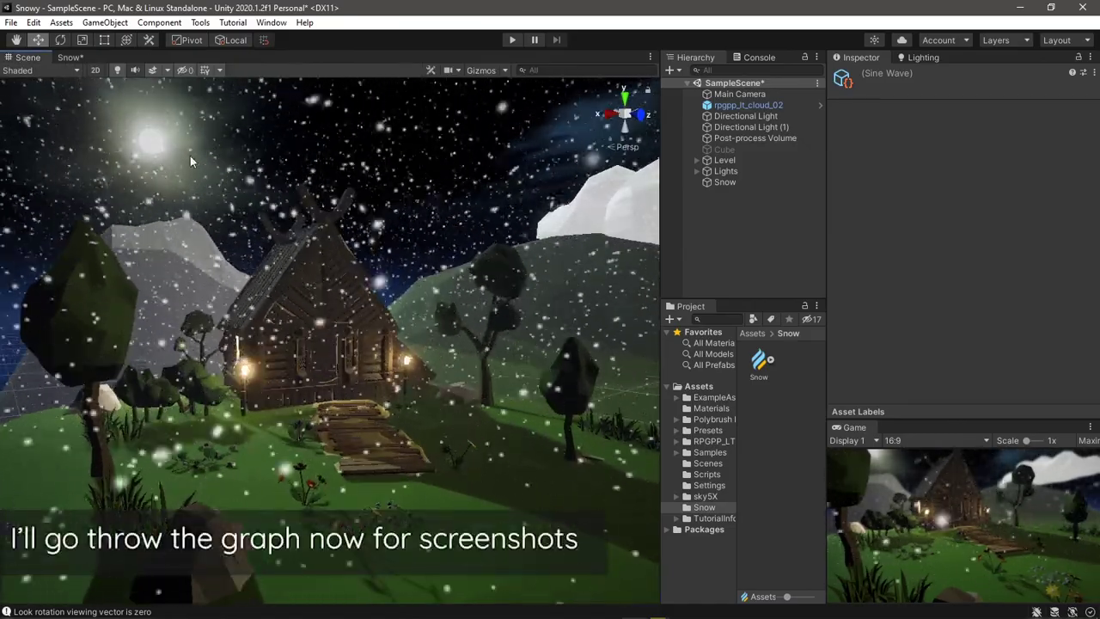
click(76, 57)
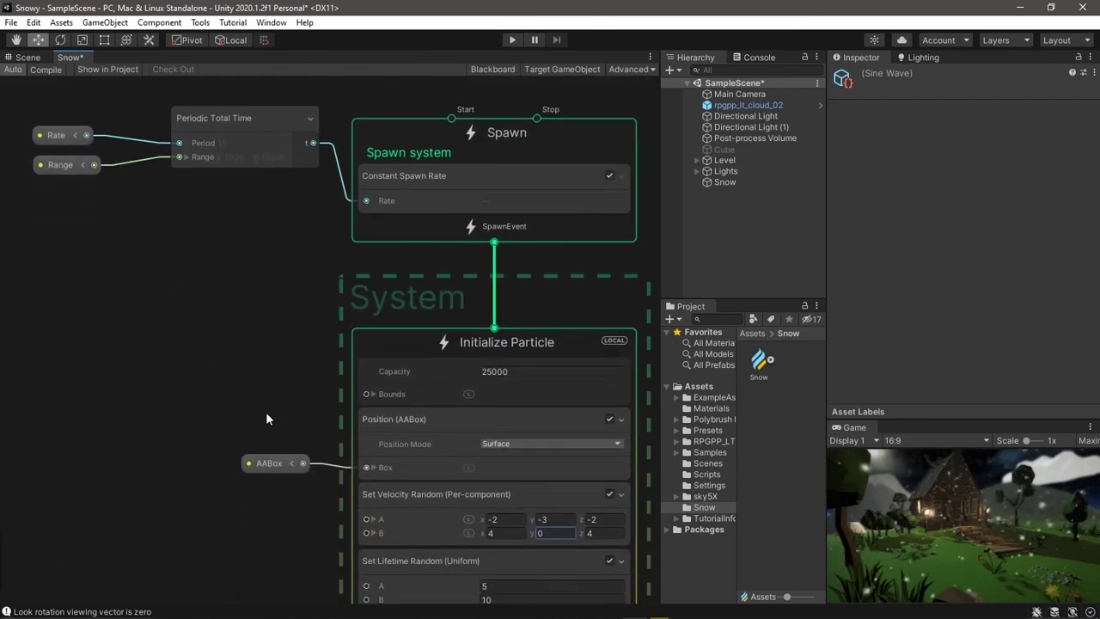
middle_drag(279, 489, 275, 319)
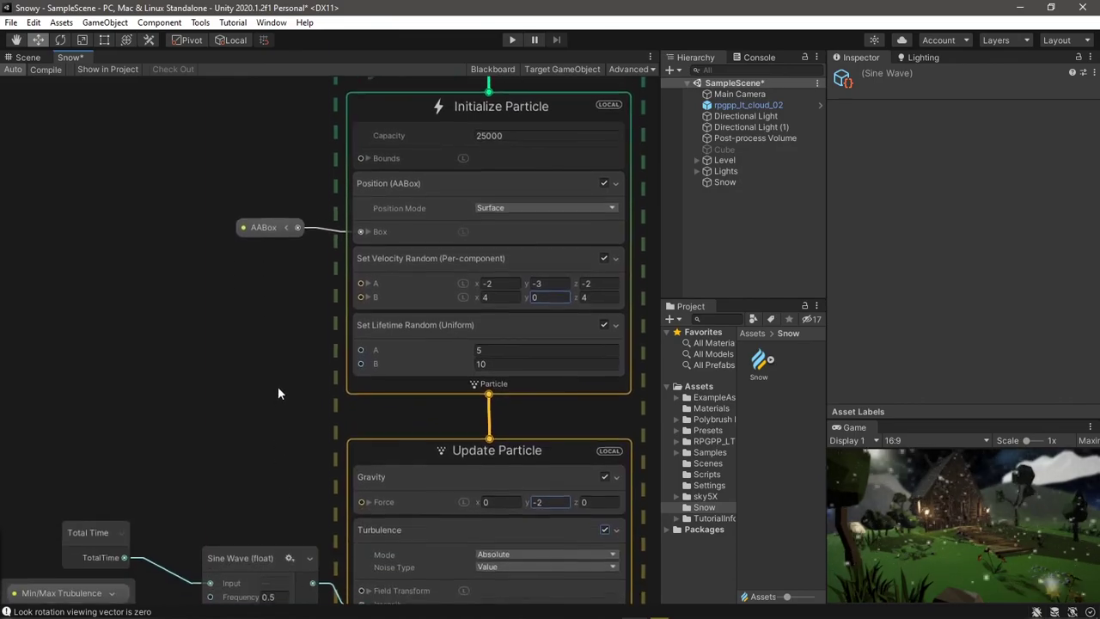
middle_drag(276, 423, 278, 266)
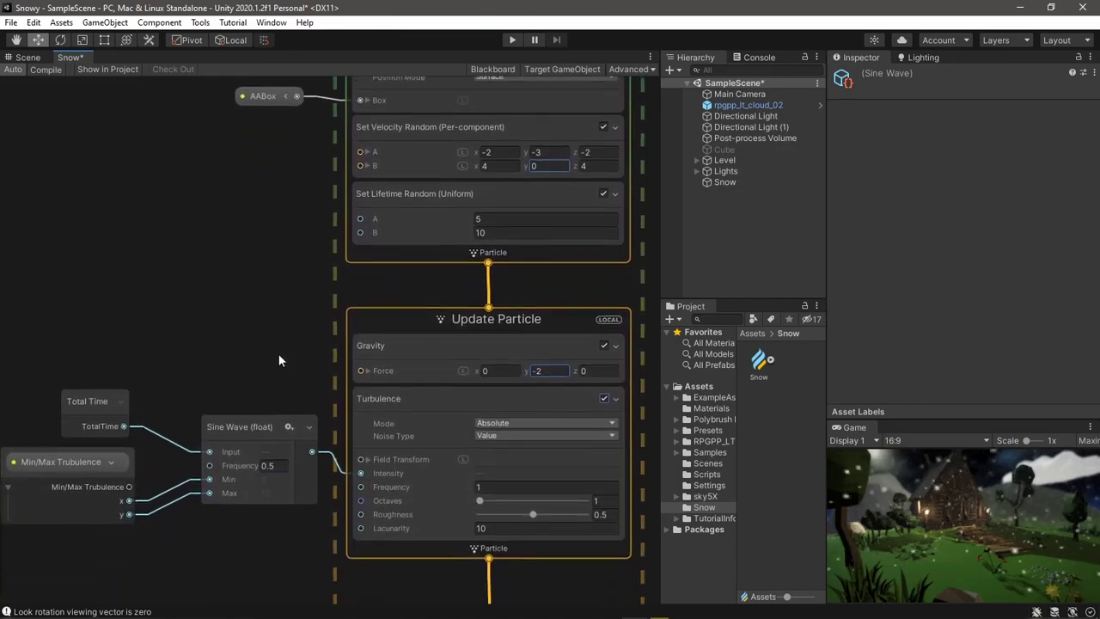
middle_drag(282, 488, 276, 266)
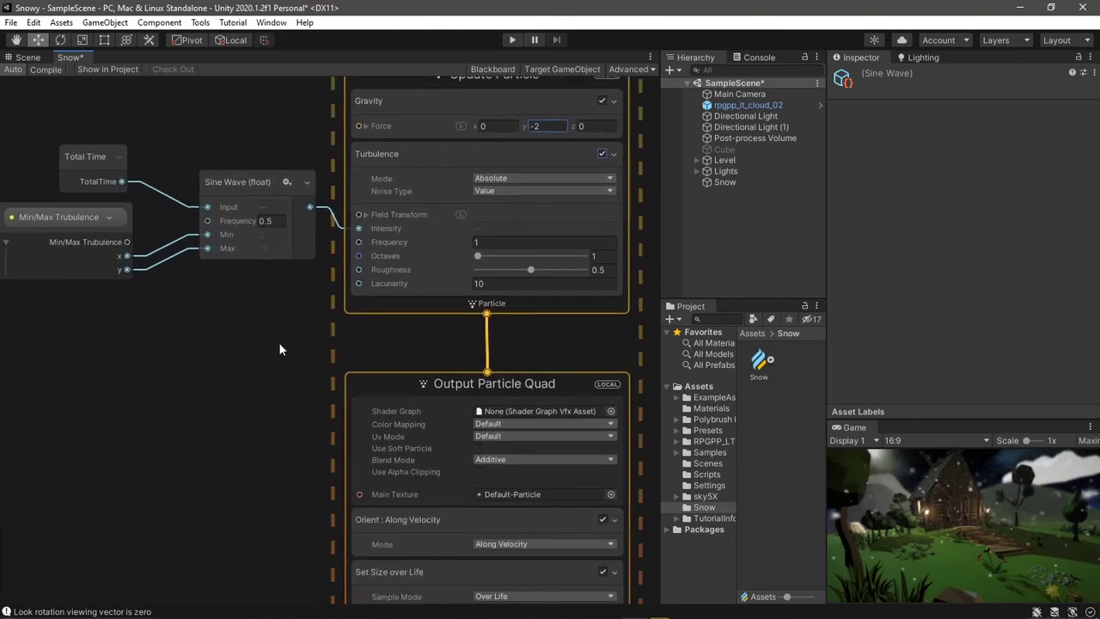
middle_drag(284, 420, 282, 297)
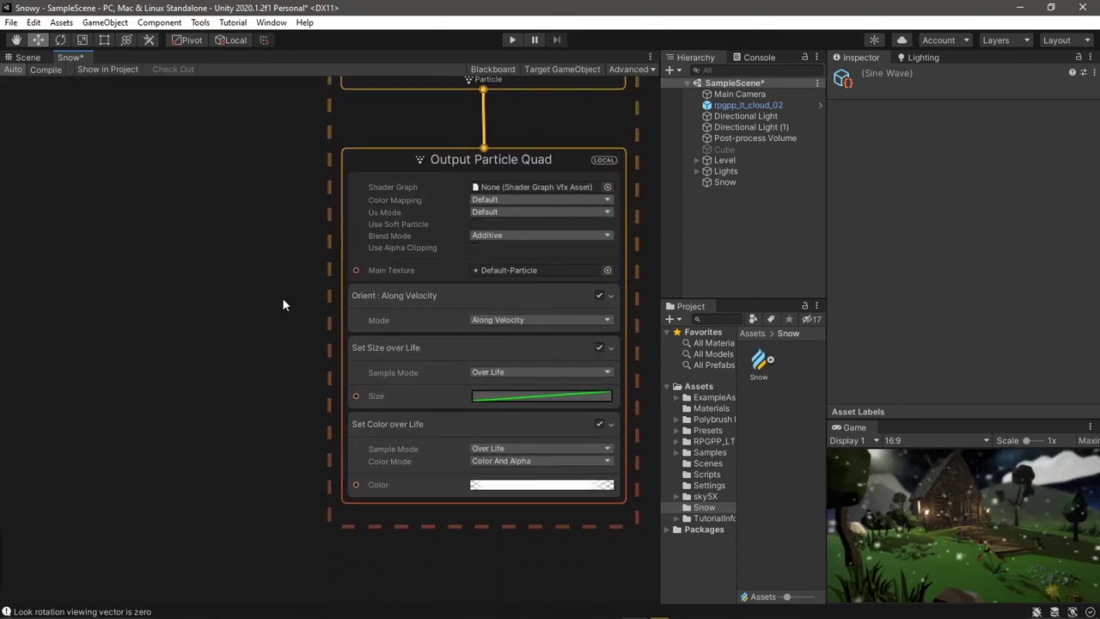
scroll(292, 346, down, 5)
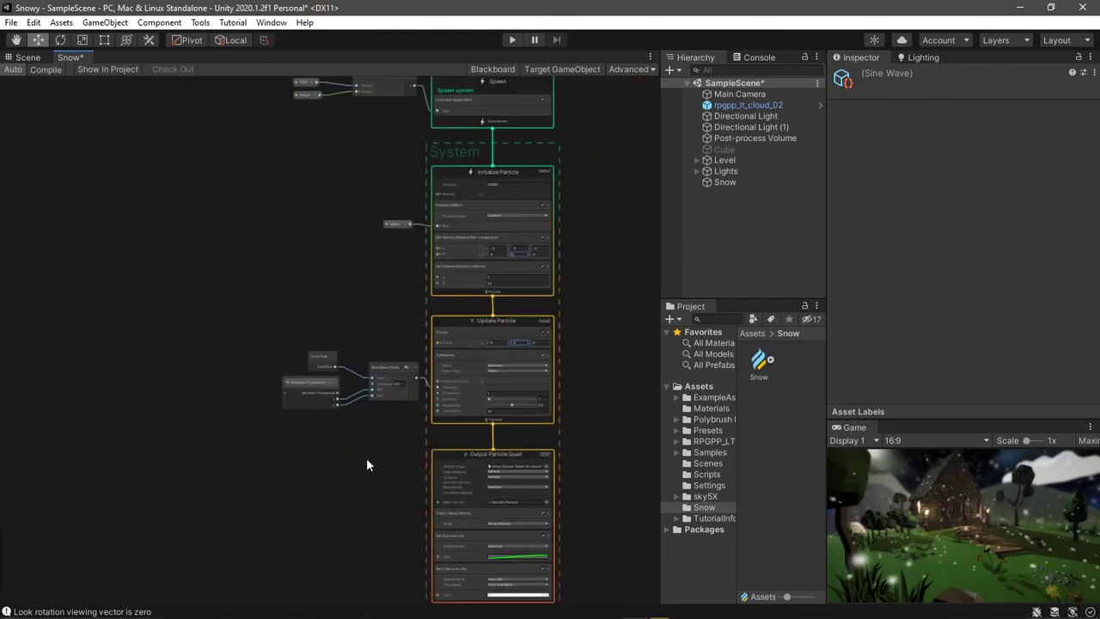
click(489, 69)
click(13, 120)
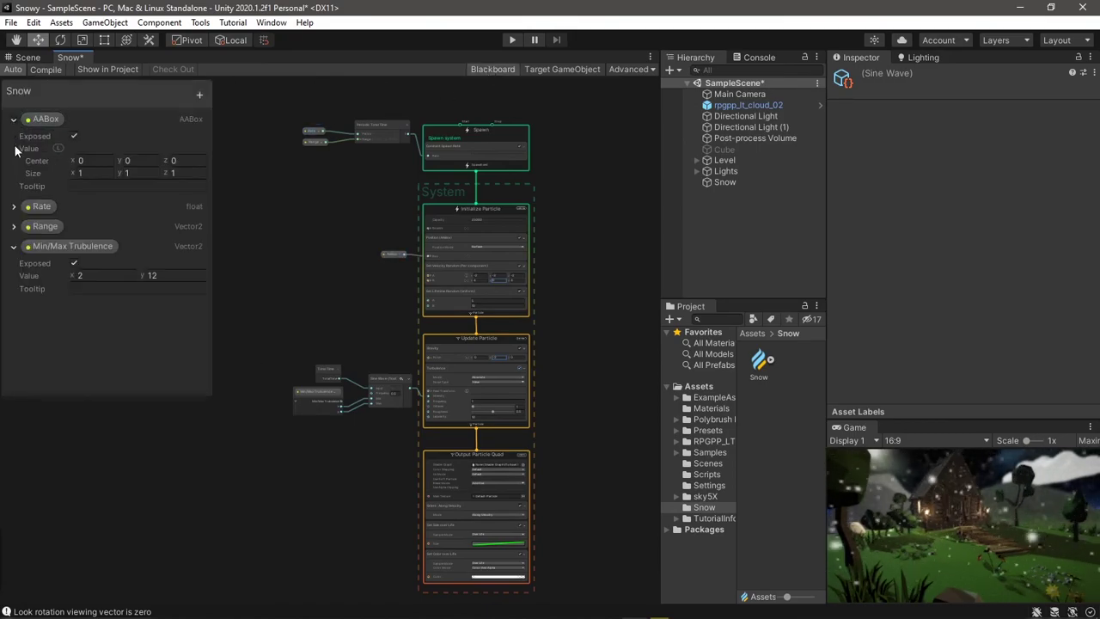
click(13, 206)
click(13, 282)
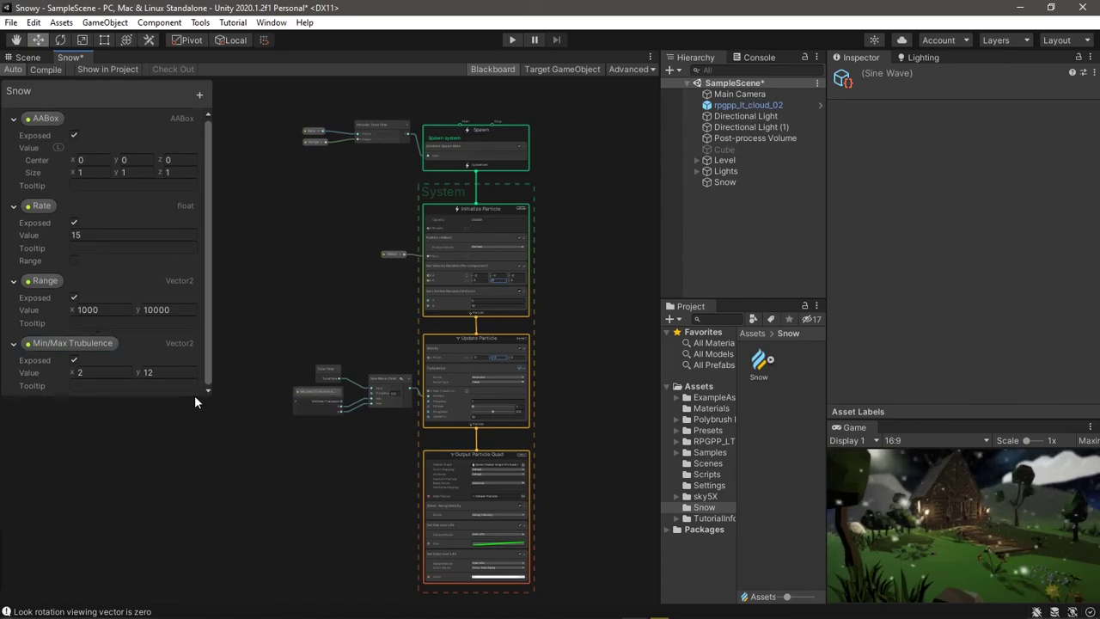
drag(200, 397, 200, 445)
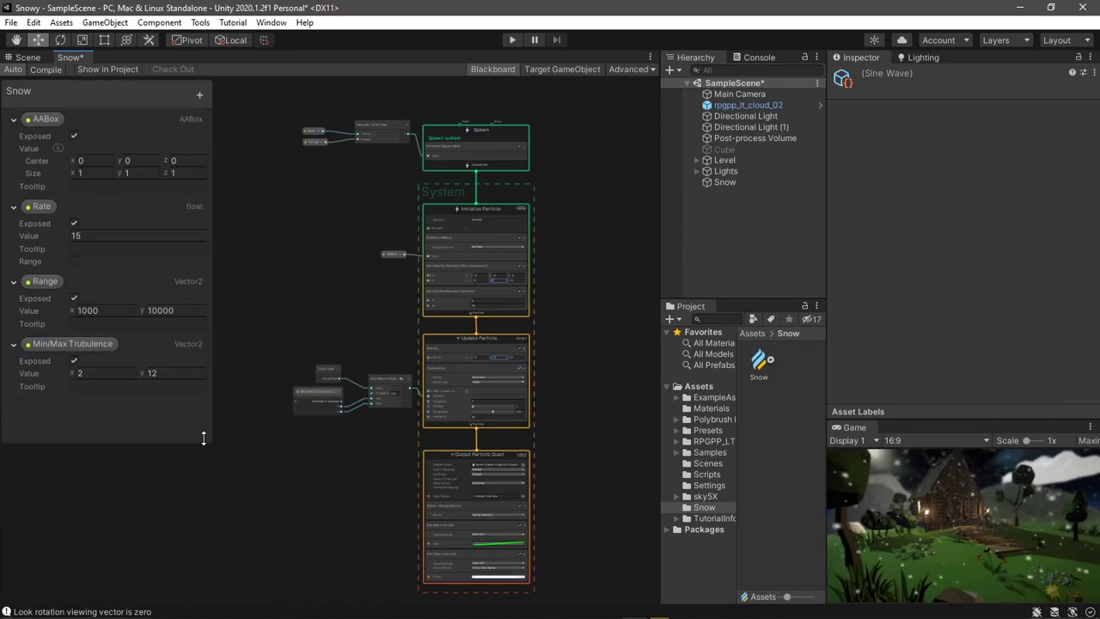
click(28, 57)
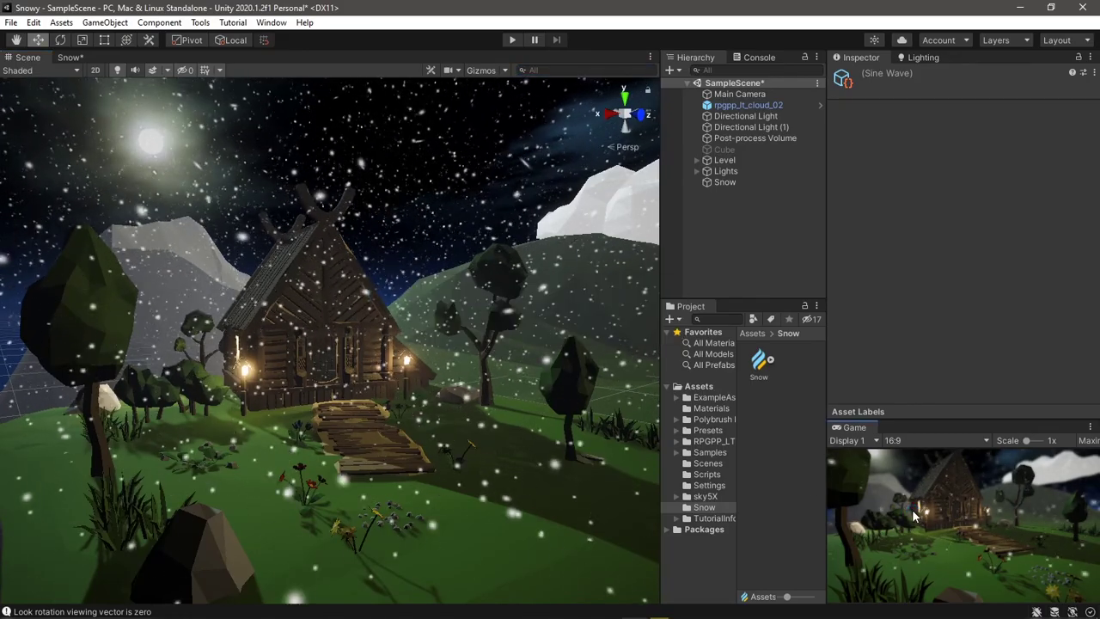
- Maximize the Game view with Shift+Space to watch snow falling over the cabin
key(shift+space)
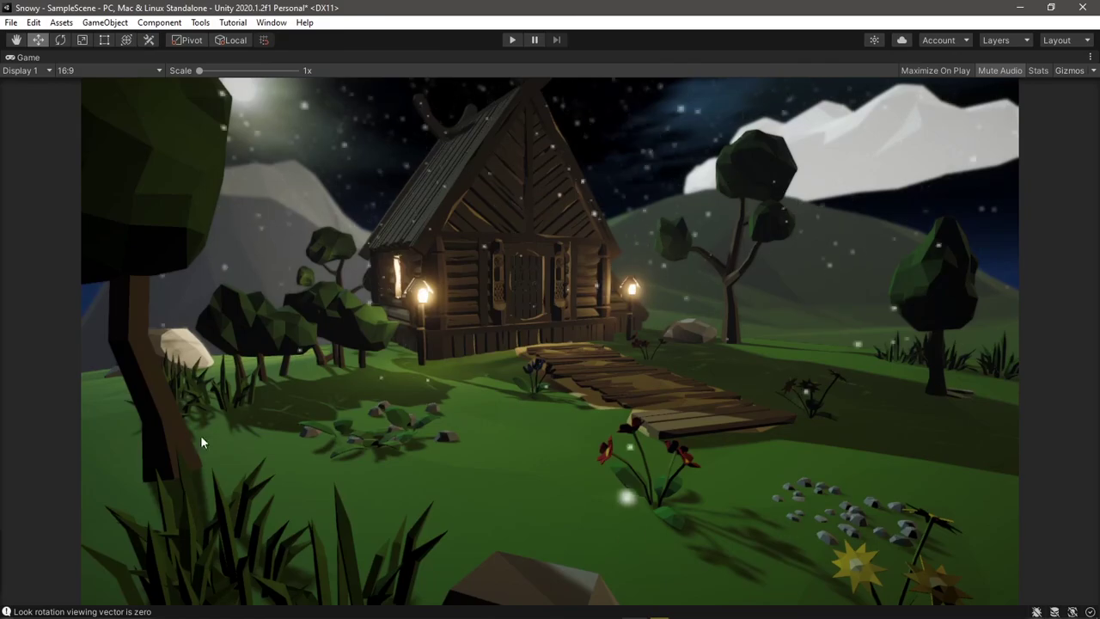